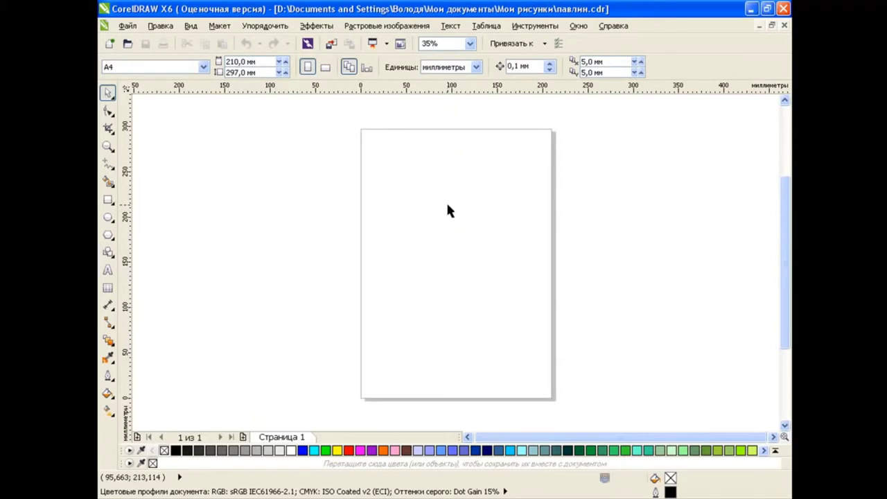
Draw a small oval on the page's left side.
left_click(109, 217)
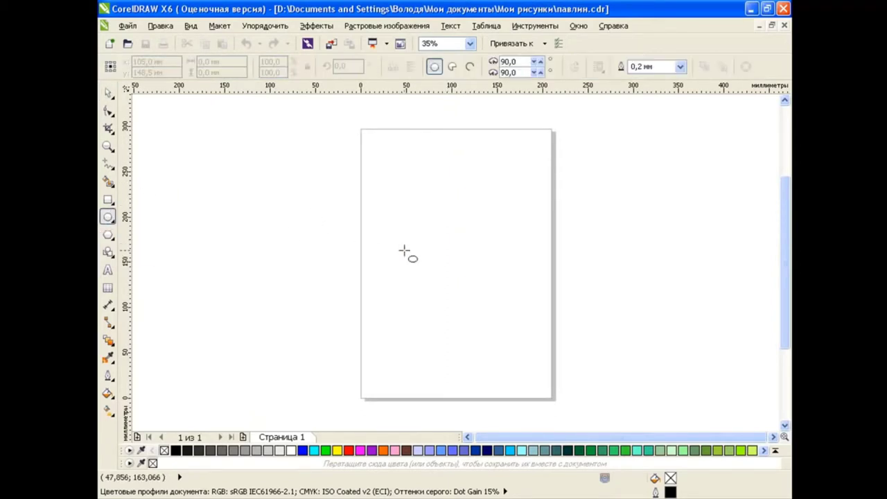
left_click_drag(394, 278, 419, 312)
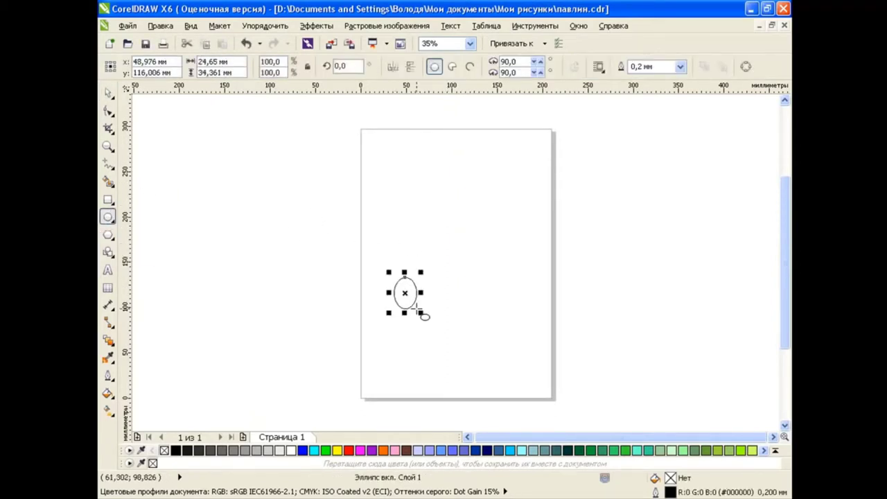
key("space")
Give the oval a linear fountain fill starting from green RGB 95,170,0.
left_click(111, 397)
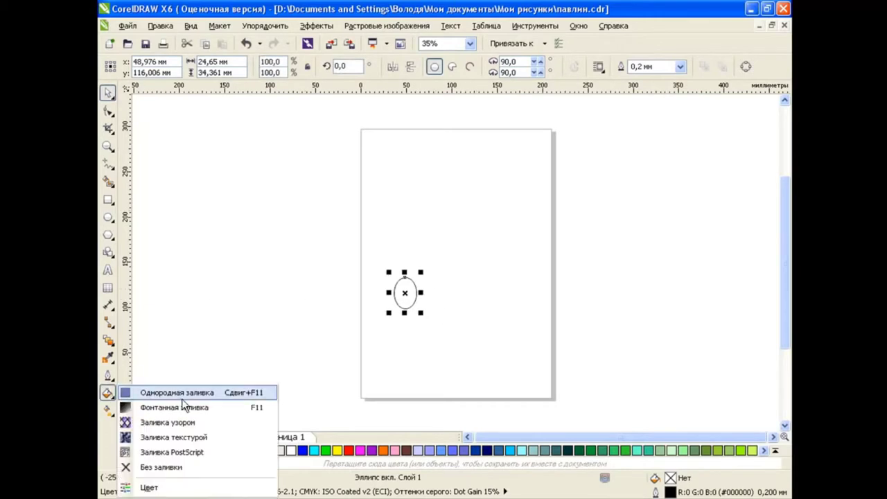
left_click(159, 408)
left_click(375, 262)
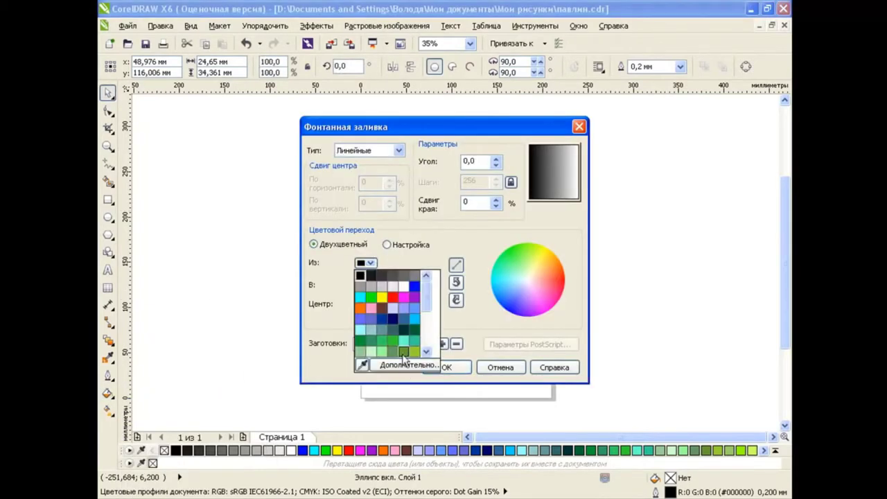
left_click(405, 363)
left_click(320, 152)
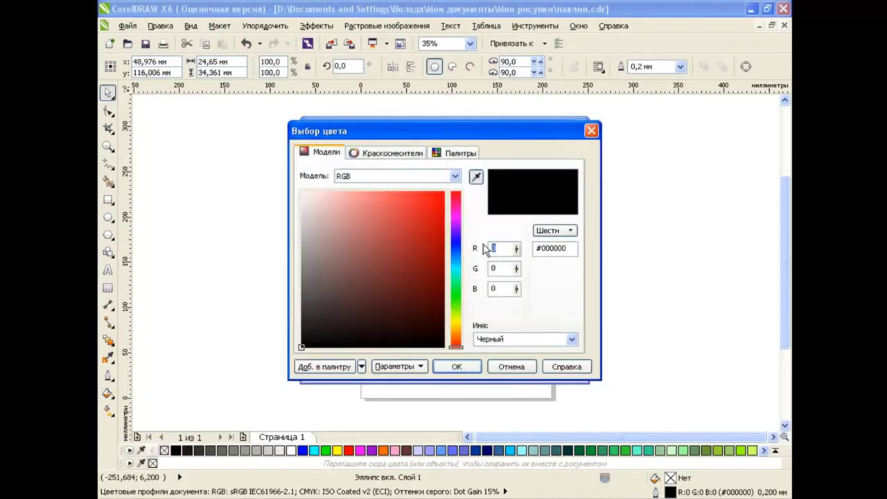
key("Tab")
type("0")
key("Tab")
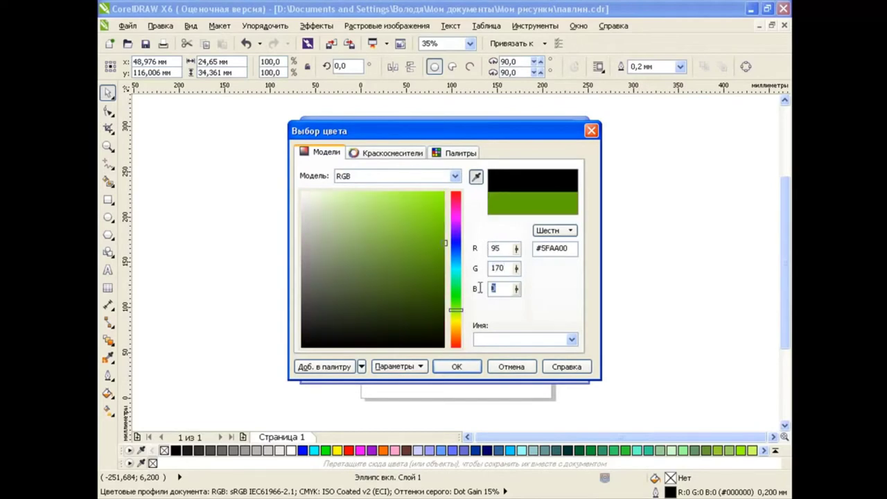
left_click(457, 366)
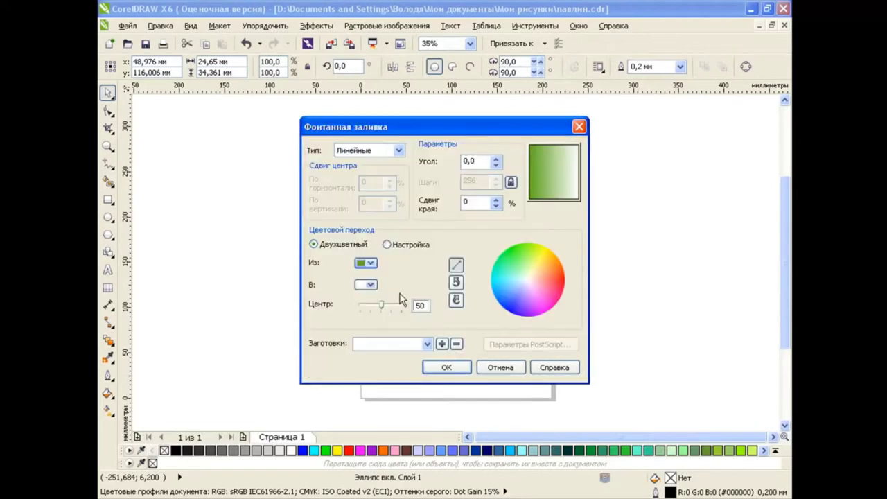
Set the gradient's end colour to RGB 185,205,65 and apply the fill.
left_click(375, 282)
left_click(394, 387)
left_click(323, 152)
left_click(416, 176)
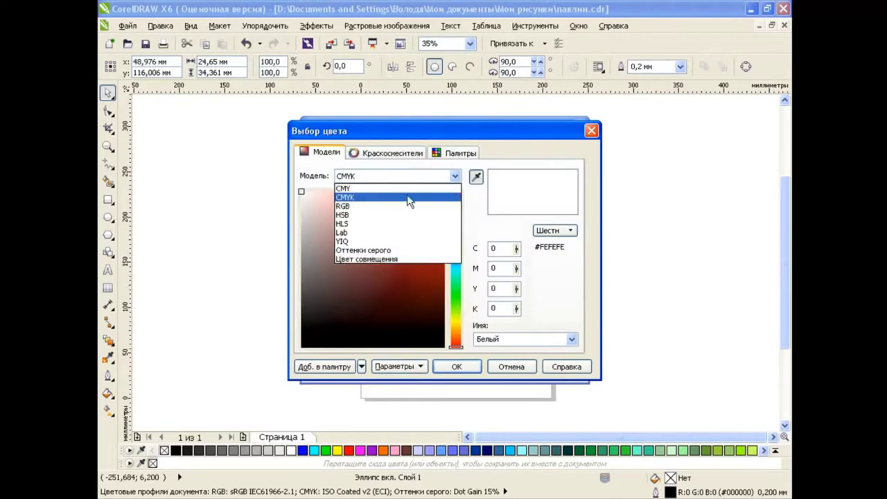
left_click(408, 210)
key("Tab")
type("18")
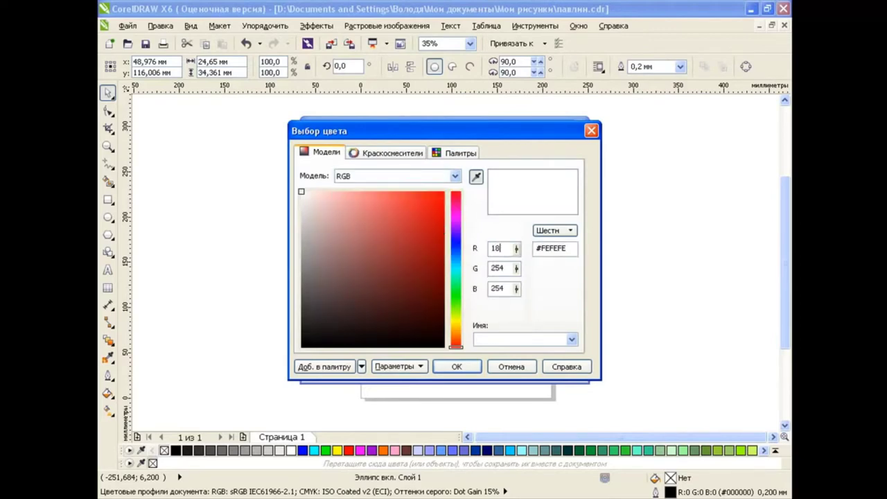
type("5")
key("Tab")
type("205")
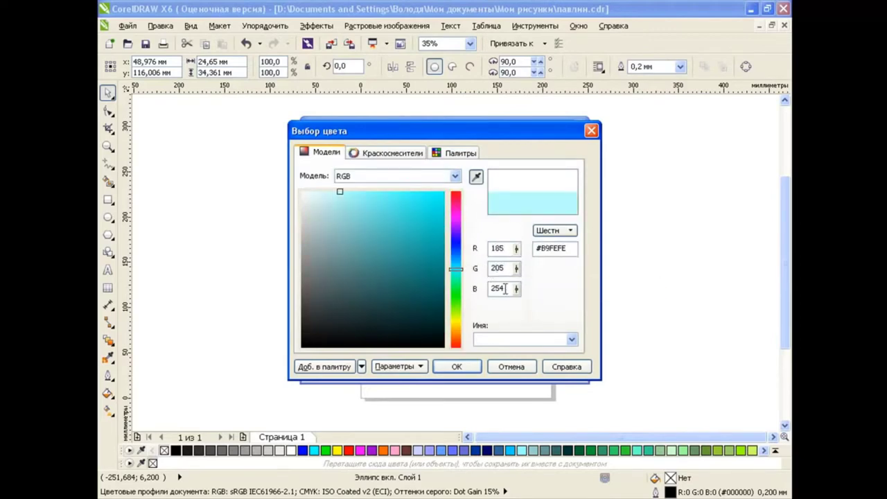
key("Tab")
type("1")
key("Tab")
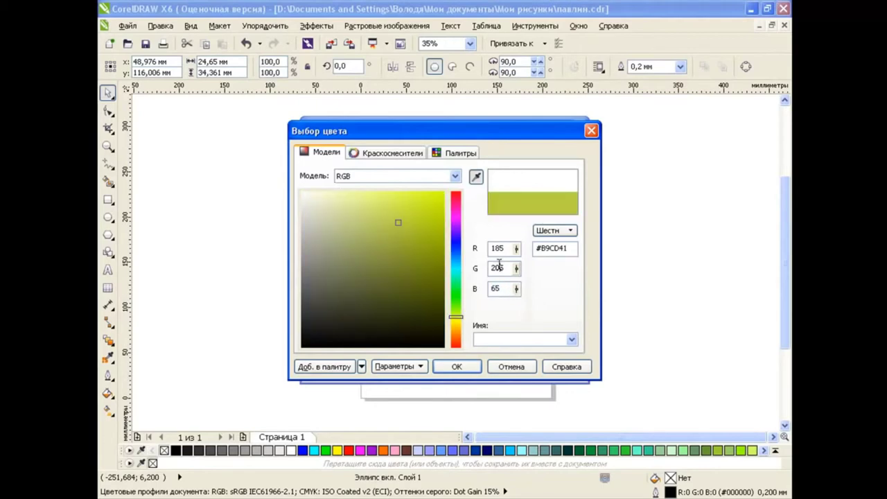
left_click(457, 366)
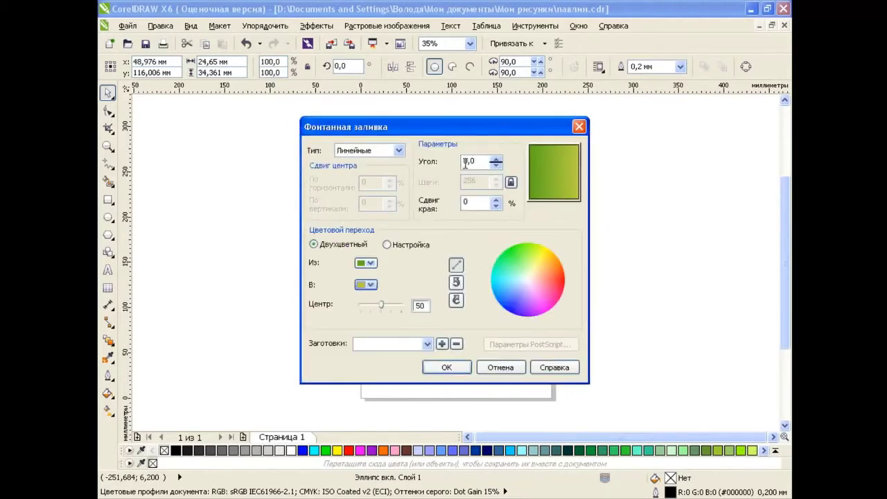
type("90")
left_click(446, 367)
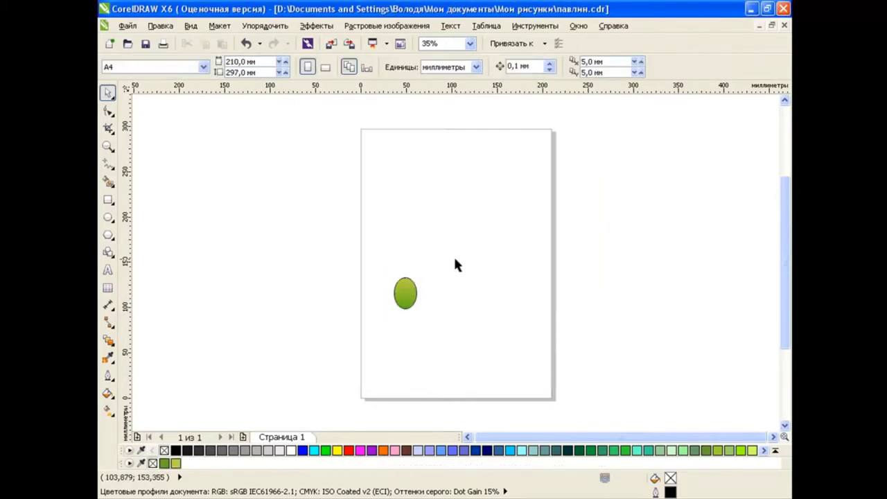
Rotate the green oval around its centre to tilt it.
left_click(406, 293)
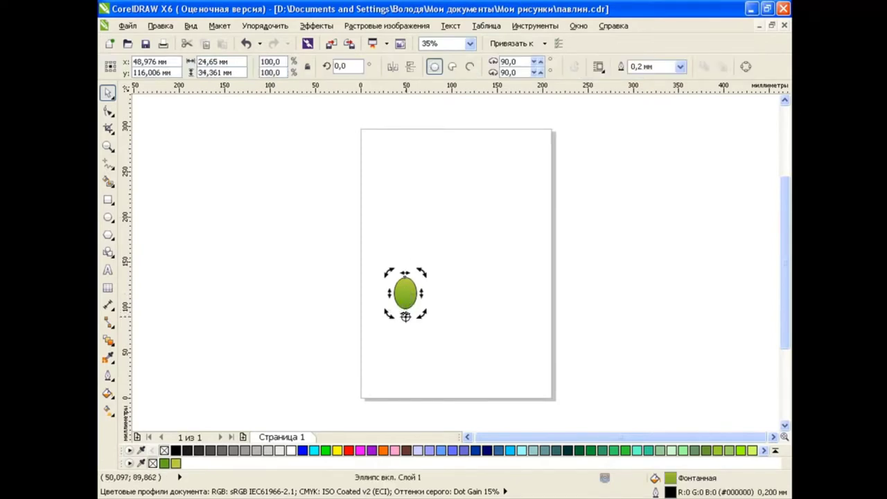
left_click_drag(420, 274, 434, 298)
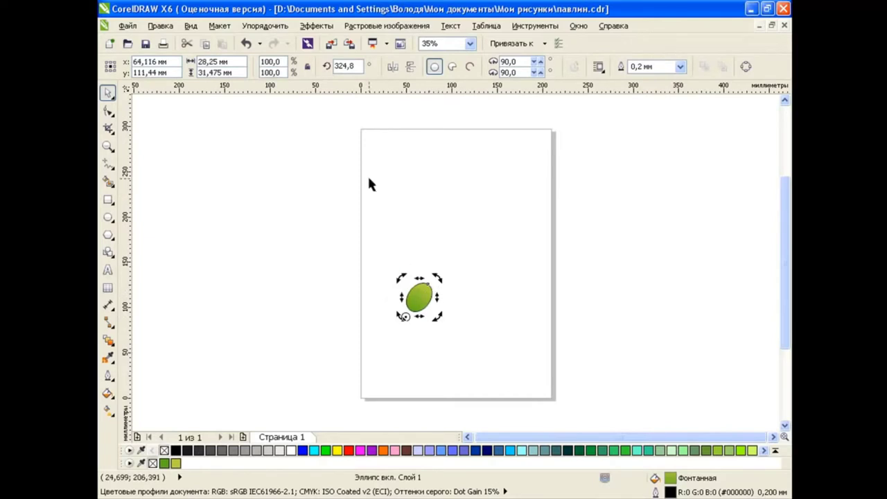
key("ctrl+z")
mouse_move(386, 274)
left_mouse_down()
mouse_move(382, 343)
mouse_move(345, 219)
mouse_move(362, 173)
left_mouse_up()
left_click(465, 303)
Duplicate the oval and place a tilted copy near the page's upper-left edge.
left_click(394, 333)
left_click(222, 43)
left_click(346, 219)
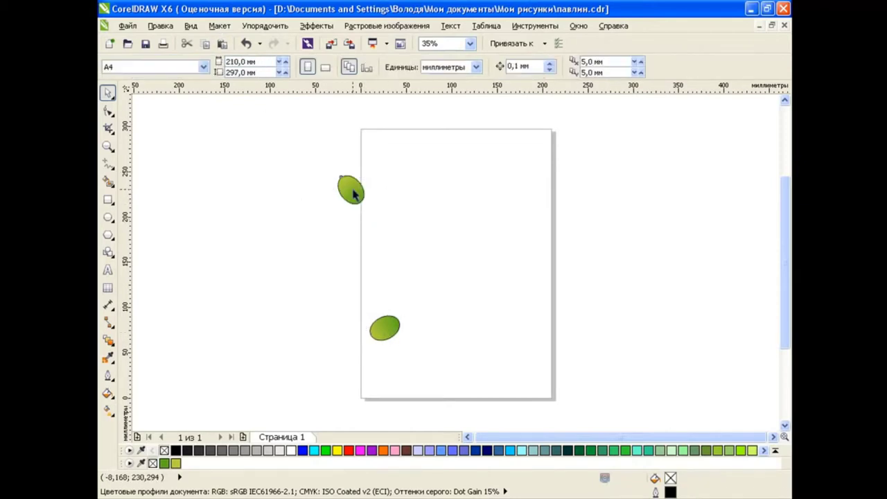
left_click(339, 195)
left_click(392, 204)
Shrink the lower green oval to about 62%.
left_click(385, 328)
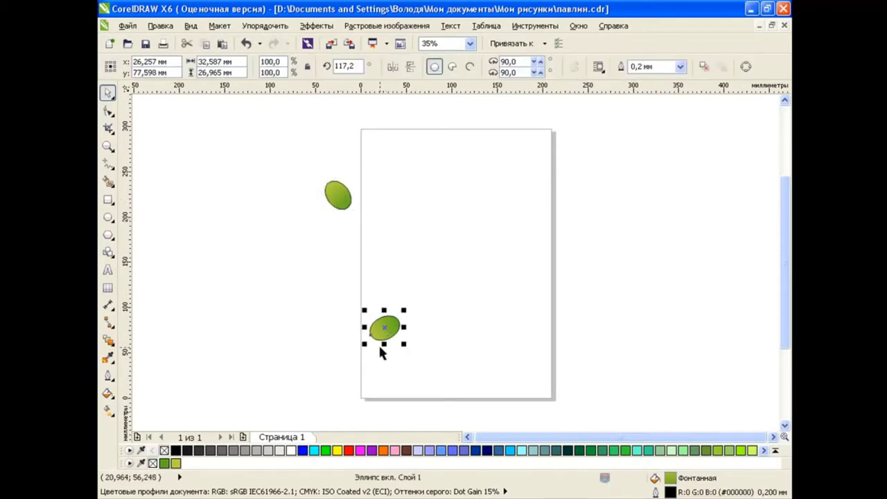
left_click_drag(365, 347, 375, 336)
left_click(461, 289)
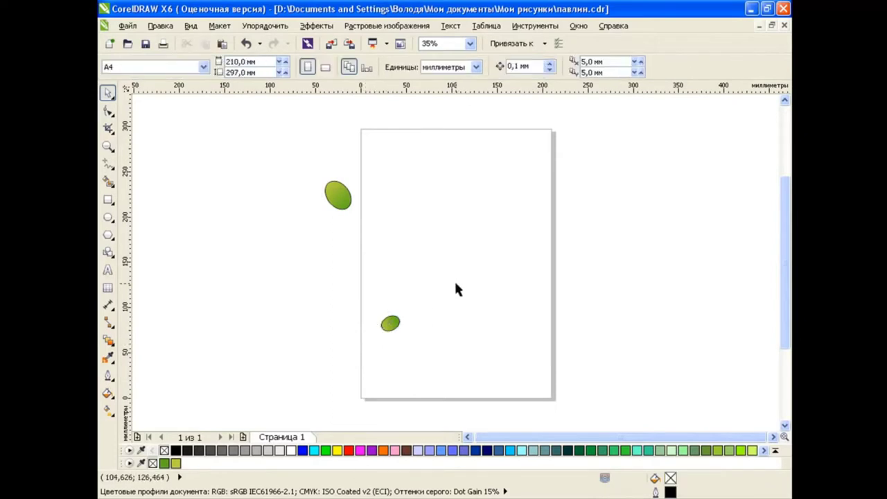
Draw a large oval filling most of the page and convert it to curves.
left_click(107, 217)
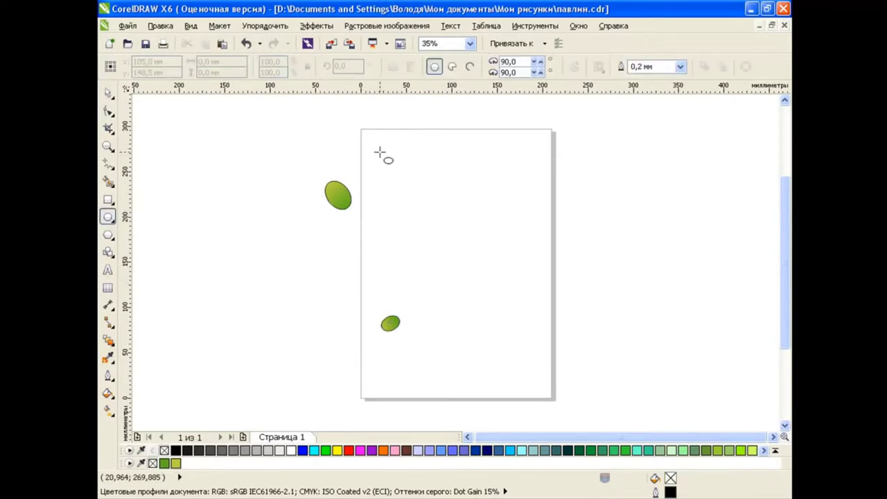
left_click_drag(374, 146, 532, 335)
left_click(745, 65)
key("F10")
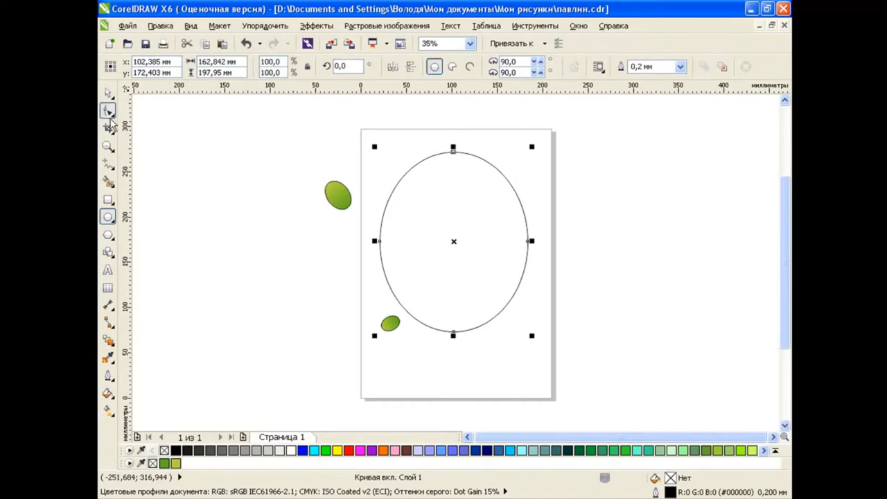
Reshape the oval's nodes into a teardrop with a pointed bottom and wide rounded top.
mouse_move(454, 331)
left_mouse_down()
mouse_move(453, 348)
mouse_move(493, 312)
left_mouse_up()
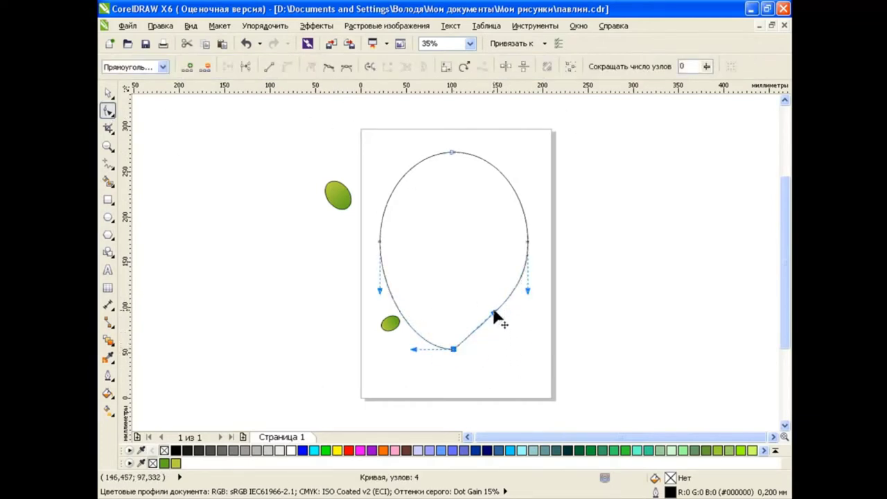
left_click(528, 242)
left_click_drag(528, 195, 534, 208)
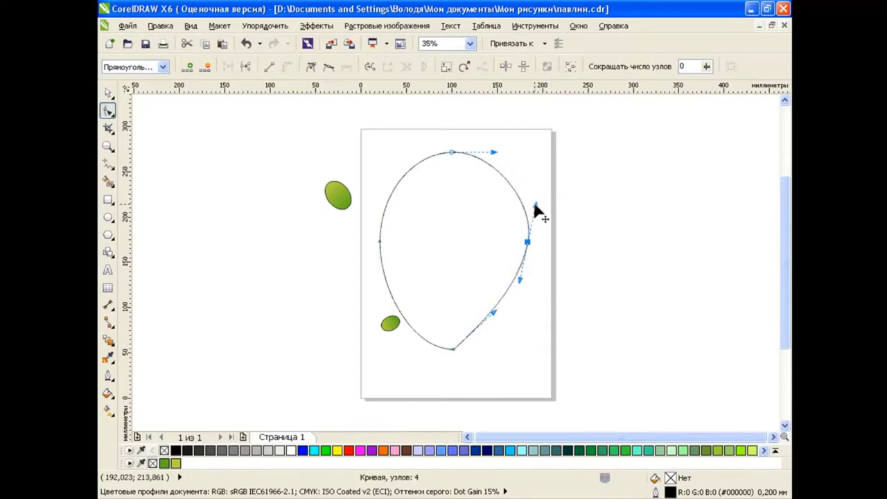
left_click(496, 313)
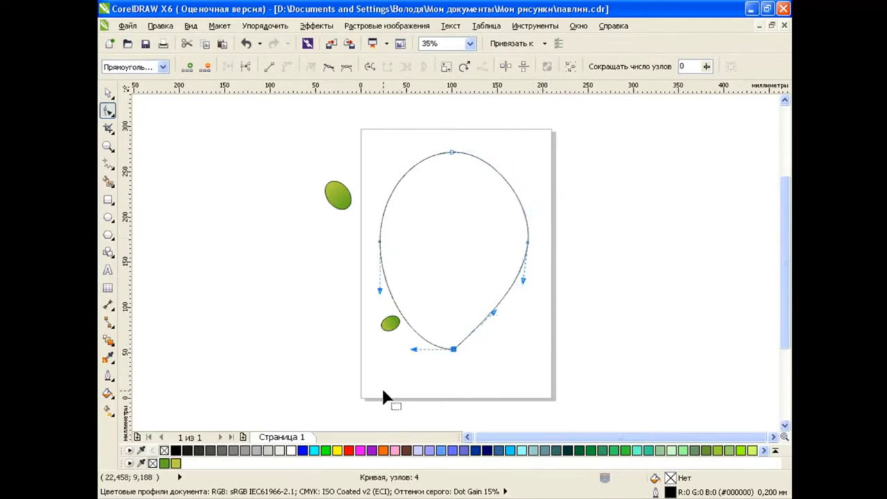
mouse_move(395, 326)
left_mouse_down()
mouse_move(402, 311)
mouse_move(394, 295)
left_mouse_up()
left_click(379, 242)
left_click(452, 152)
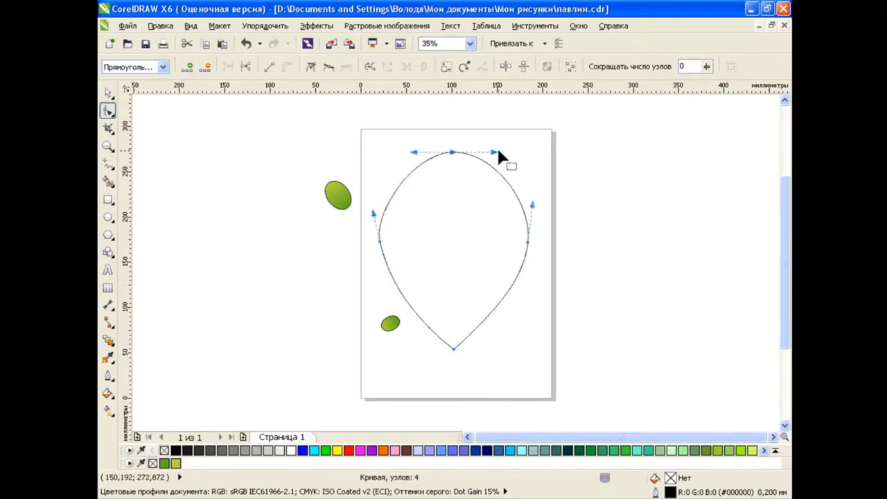
left_click_drag(496, 152, 524, 152)
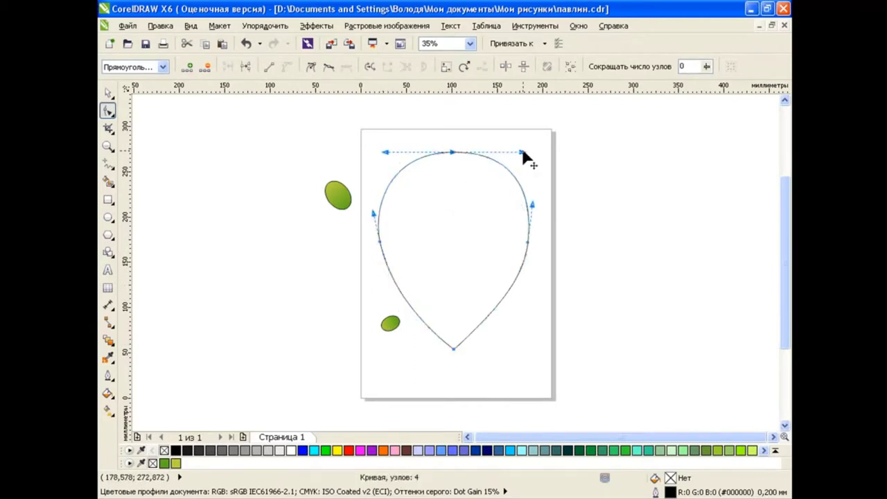
left_click(379, 240)
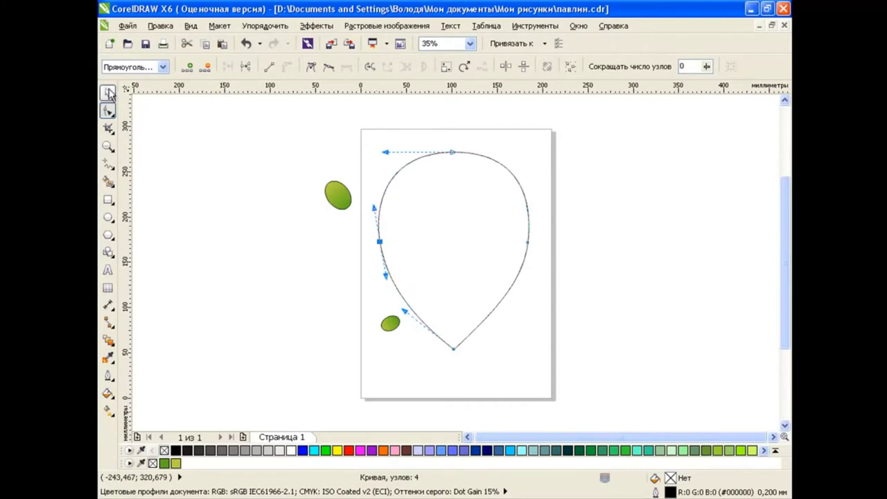
Break the teardrop curve at its top node and select the outline.
left_click(108, 92)
left_click(305, 240)
left_click(475, 217)
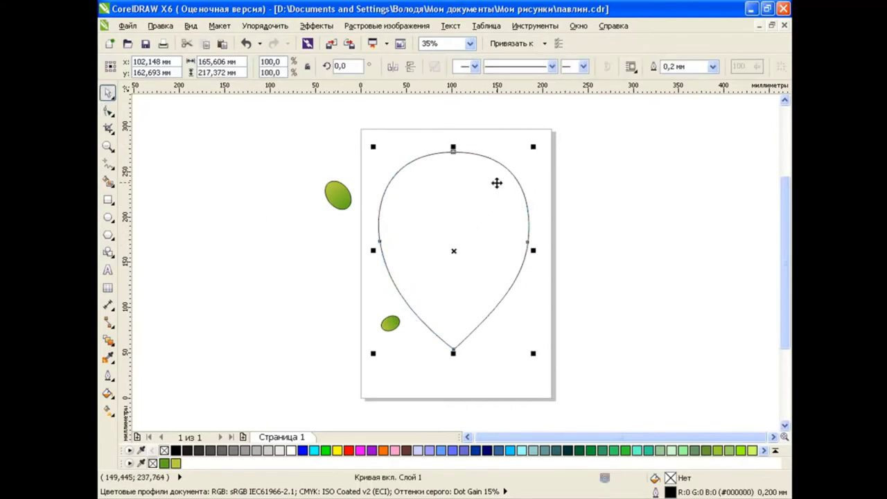
left_click(108, 110)
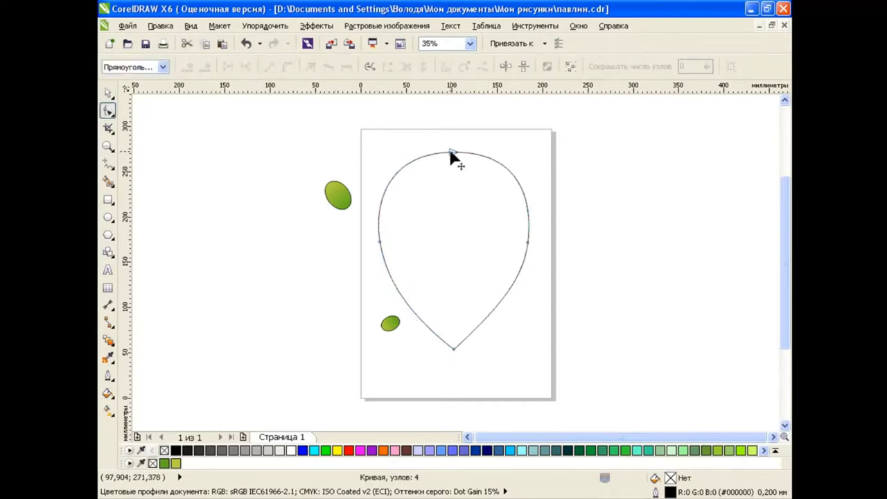
left_click(451, 152)
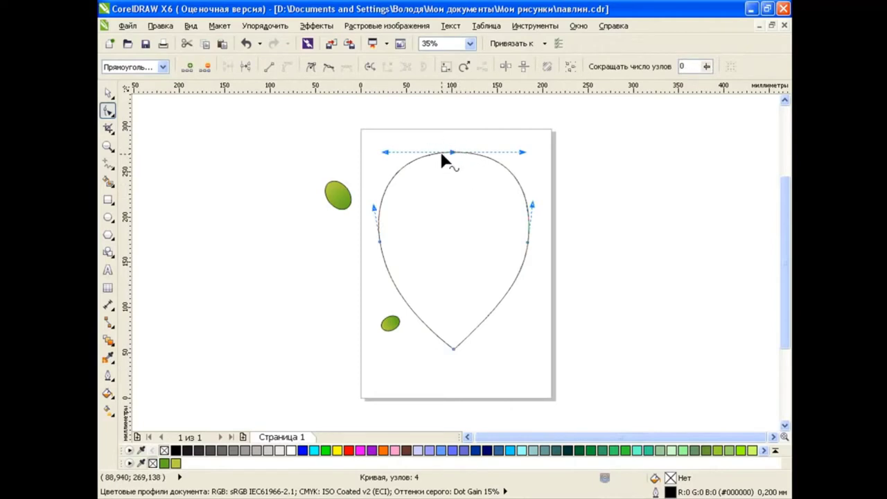
left_click(245, 65)
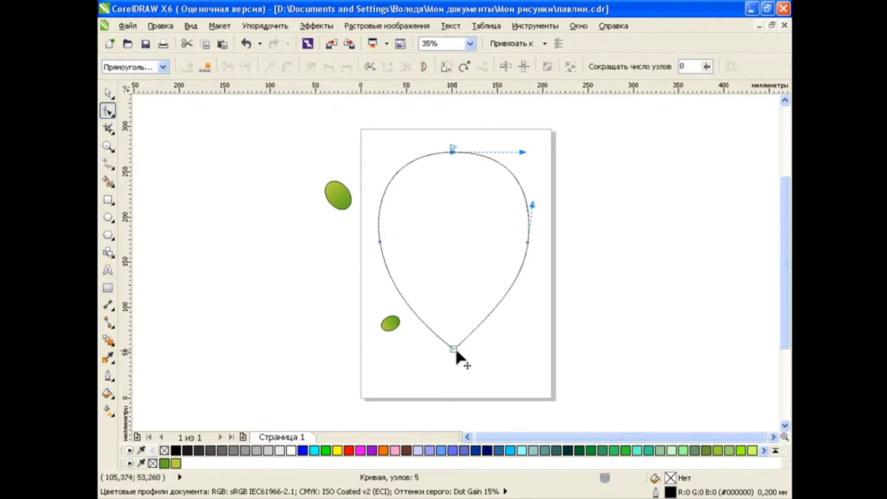
left_click_drag(126, 88, 121, 93)
Break the outline apart with Ctrl+K and delete its right half.
left_click(107, 92)
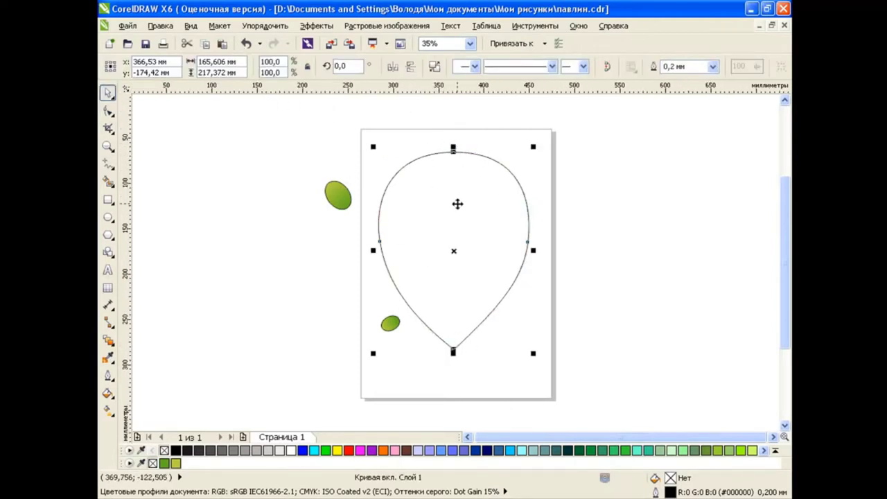
key("ctrl+k")
left_click_drag(502, 151, 568, 151)
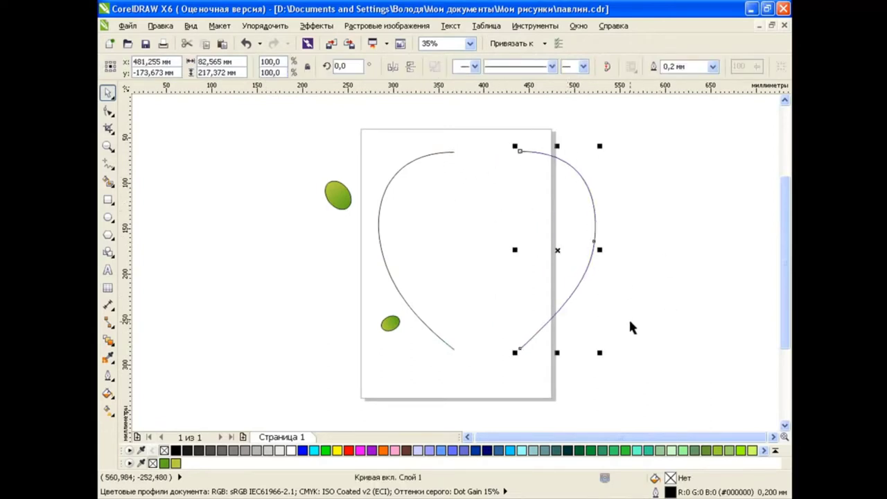
key("Delete")
left_click_drag(451, 347, 457, 346)
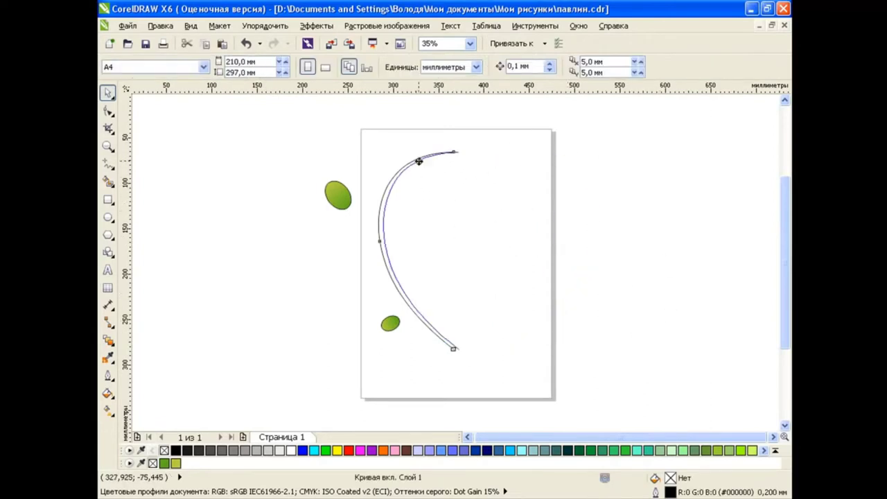
key("Escape")
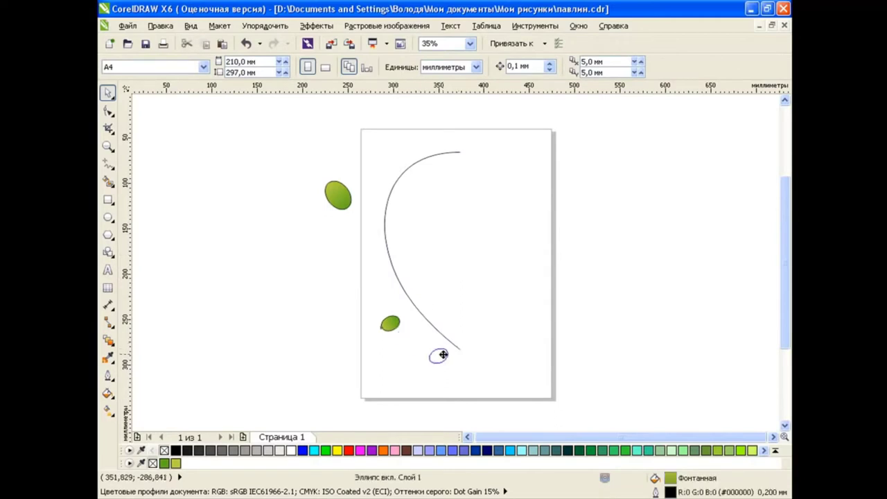
Move, rotate and shrink the small ellipse to the arc's foot; place the large one midway.
mouse_move(390, 323)
left_mouse_down()
mouse_move(451, 357)
mouse_move(451, 377)
mouse_move(454, 358)
left_mouse_up()
left_click(450, 357)
left_click(453, 359)
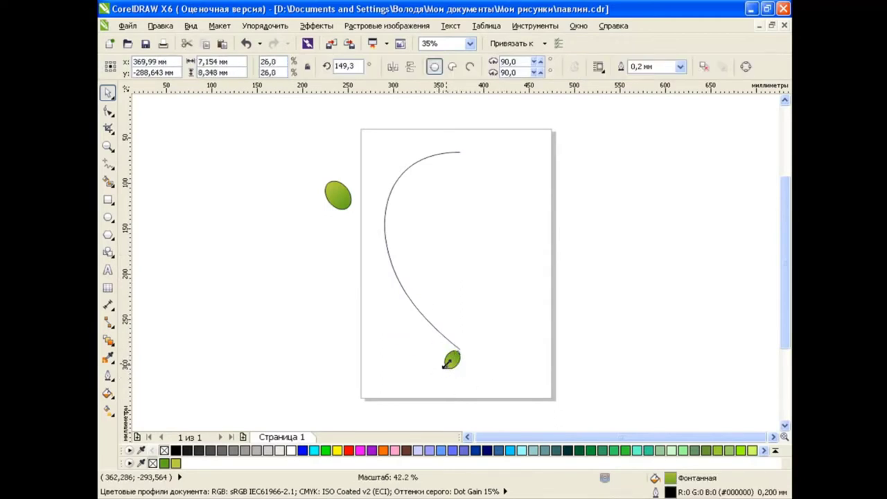
left_click(483, 372)
mouse_move(338, 196)
left_mouse_down()
mouse_move(376, 242)
mouse_move(403, 230)
mouse_move(454, 356)
left_mouse_up()
left_click(376, 241)
Blend the large ellipse into the small one and fit the blend to the arc path.
left_click(500, 276)
left_click(107, 339)
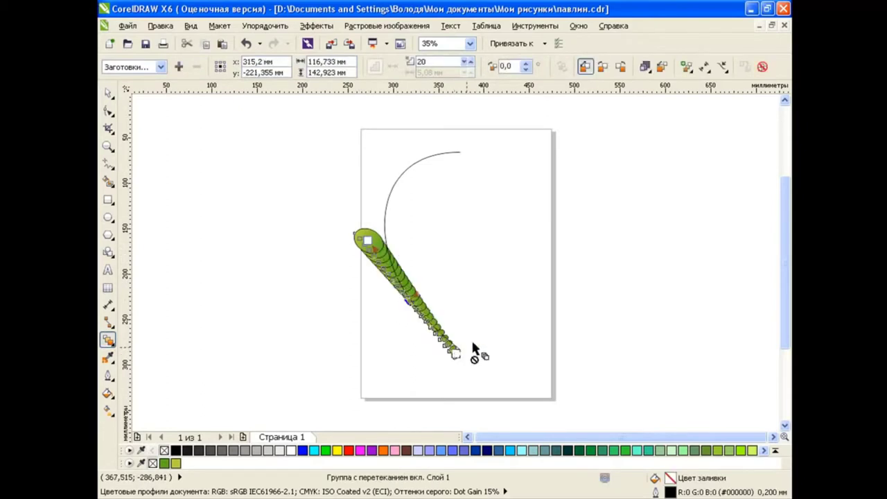
left_click(705, 67)
left_click(499, 288)
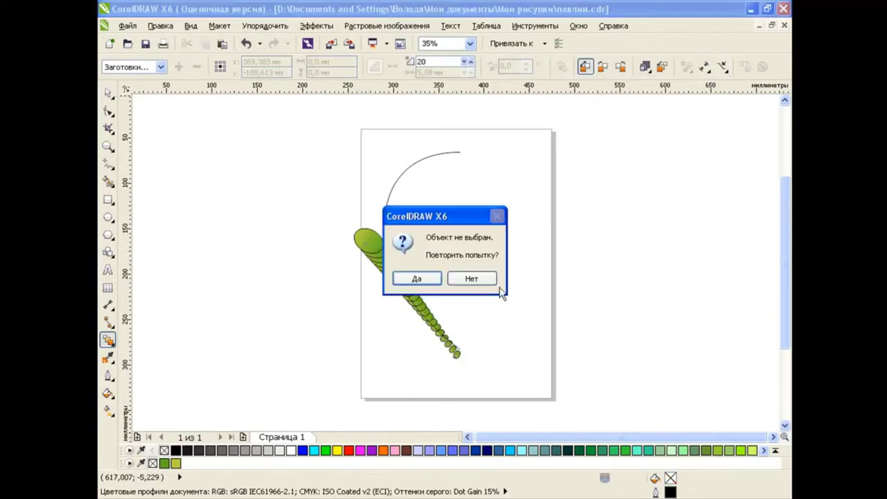
left_click(471, 277)
left_click(420, 158)
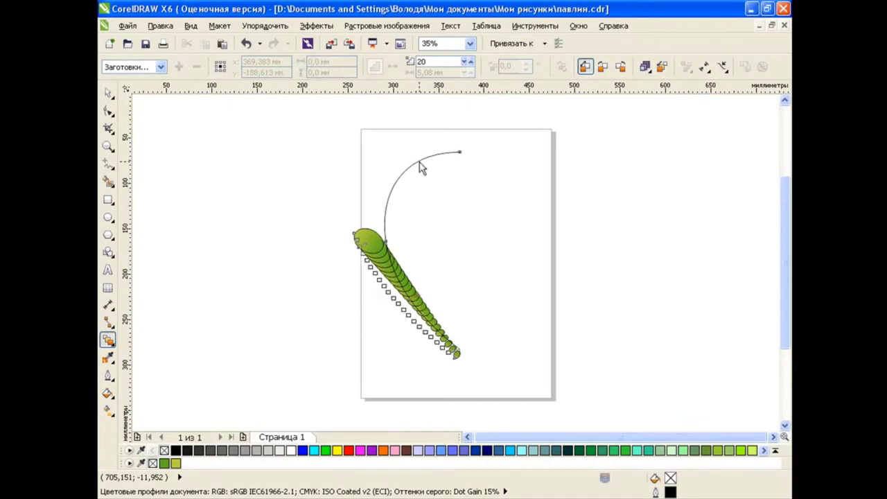
key("space")
Adjust the blend's step count and acceleration spacing along the arc.
left_click(319, 257)
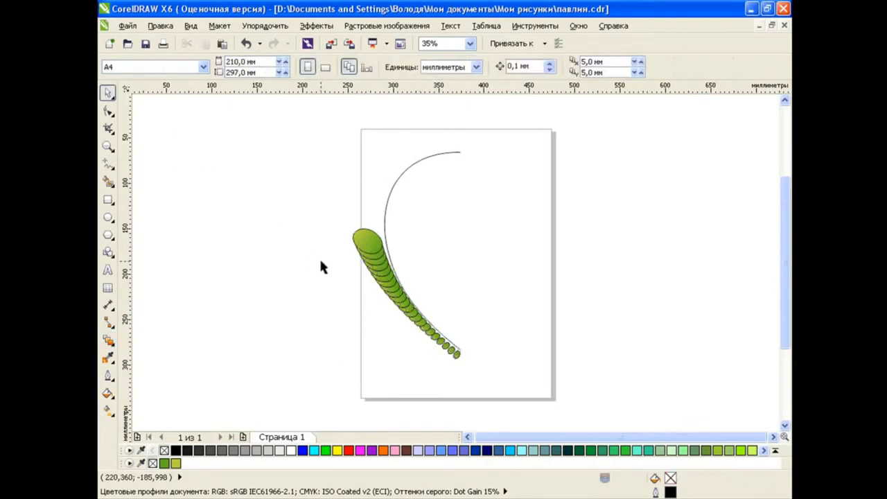
left_click(363, 239)
left_click(395, 277)
left_click(469, 65)
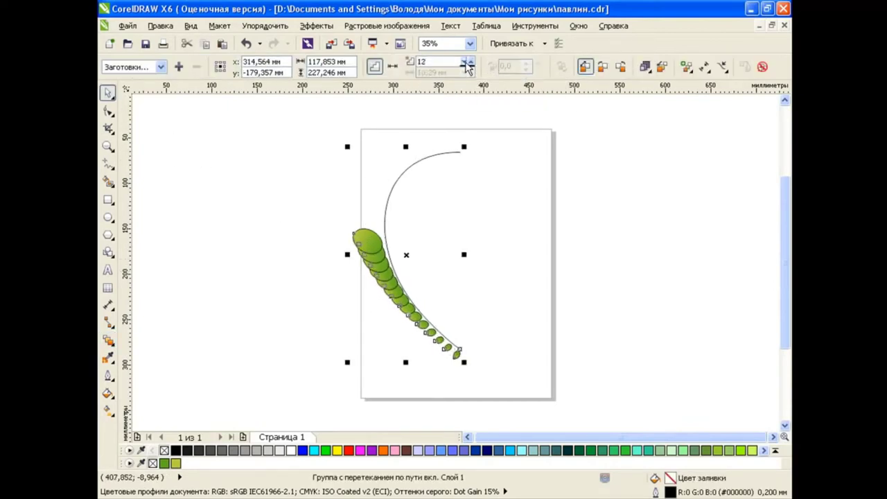
left_click(469, 65)
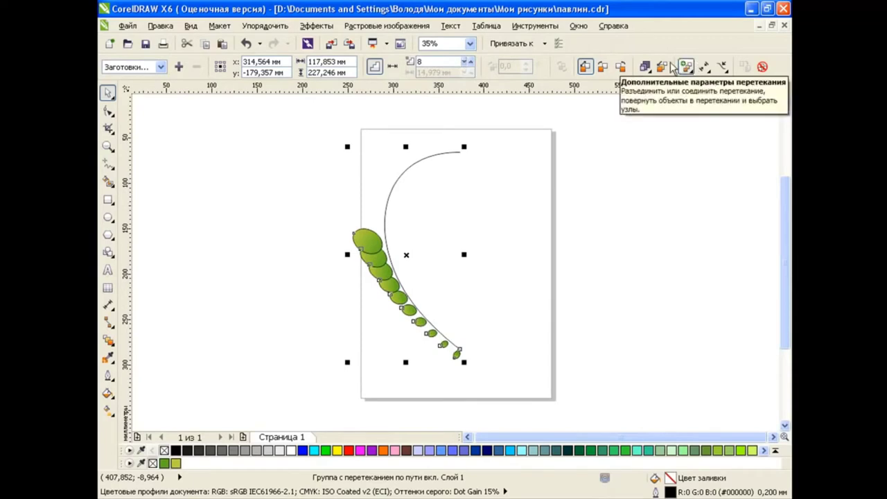
left_click(644, 65)
left_click_drag(722, 111, 720, 111)
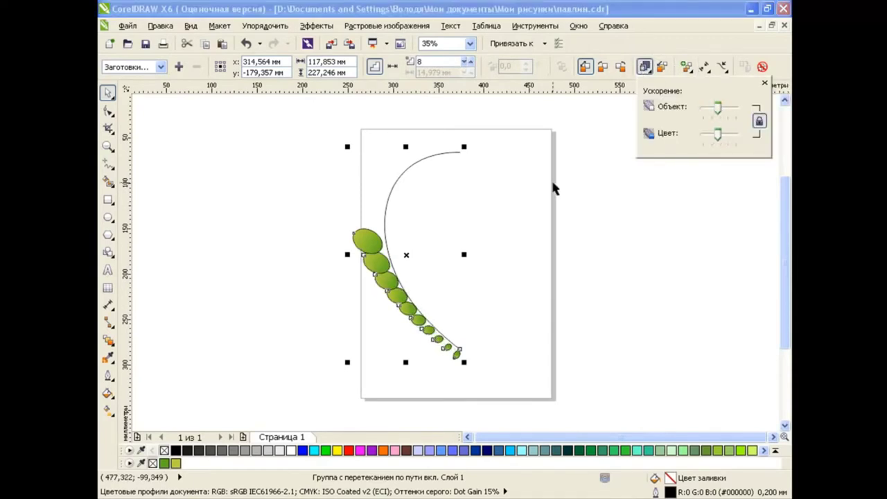
left_click(764, 84)
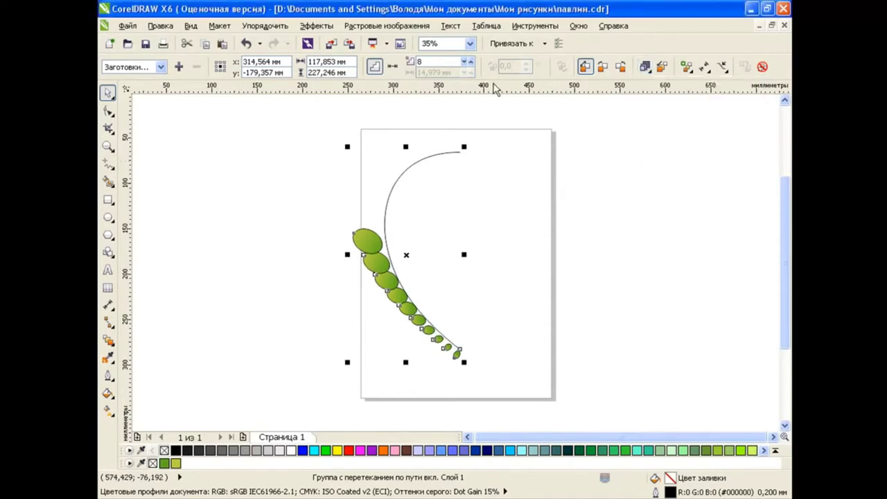
left_click(470, 62)
left_click(470, 63)
type("18")
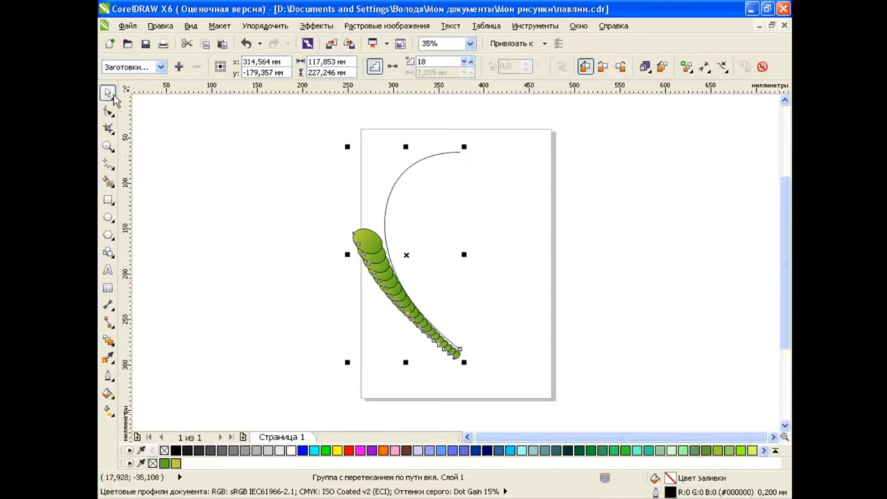
Reposition the blend's large start ellipse slightly along the arc.
left_click(257, 257)
left_click_drag(384, 241, 382, 232)
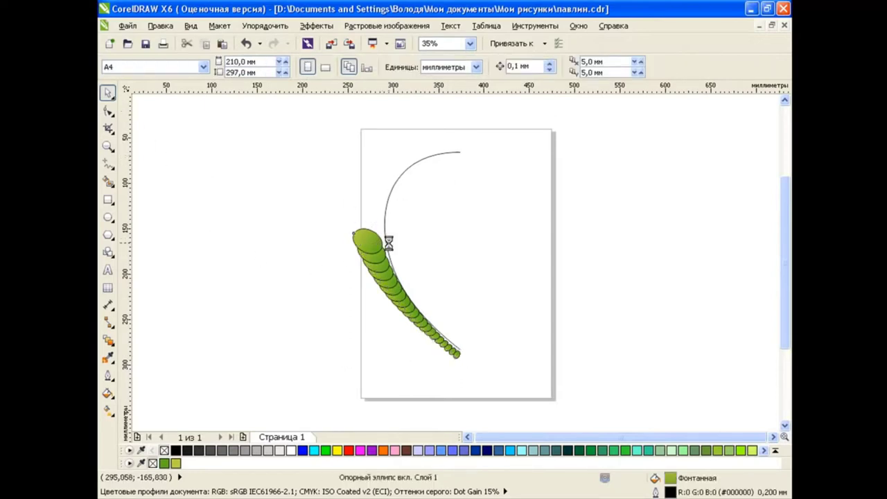
left_click(483, 261)
left_click(387, 235)
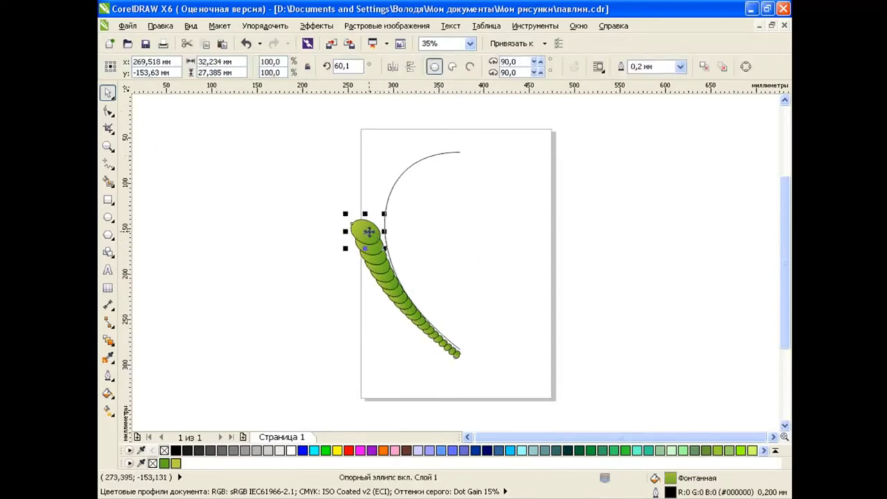
left_click_drag(372, 234, 379, 239)
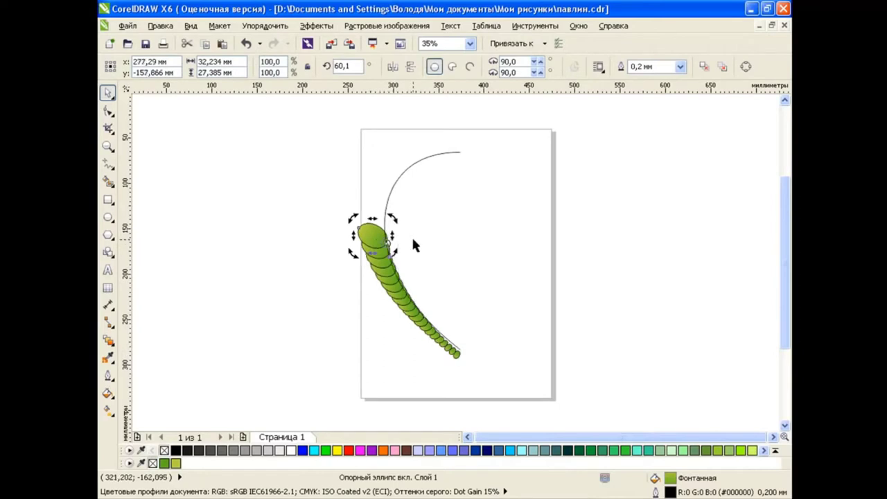
scroll(472, 376, "up", 2)
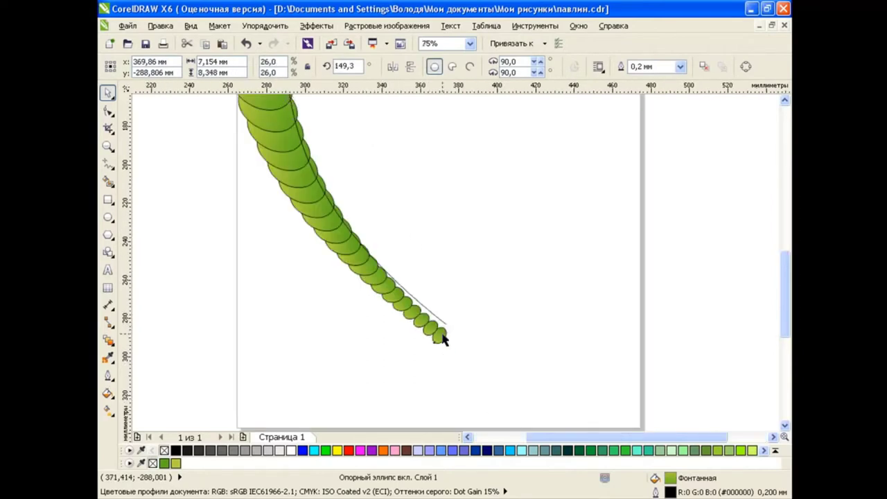
left_click(442, 334)
left_click(437, 257)
scroll(436, 256, "down", 2)
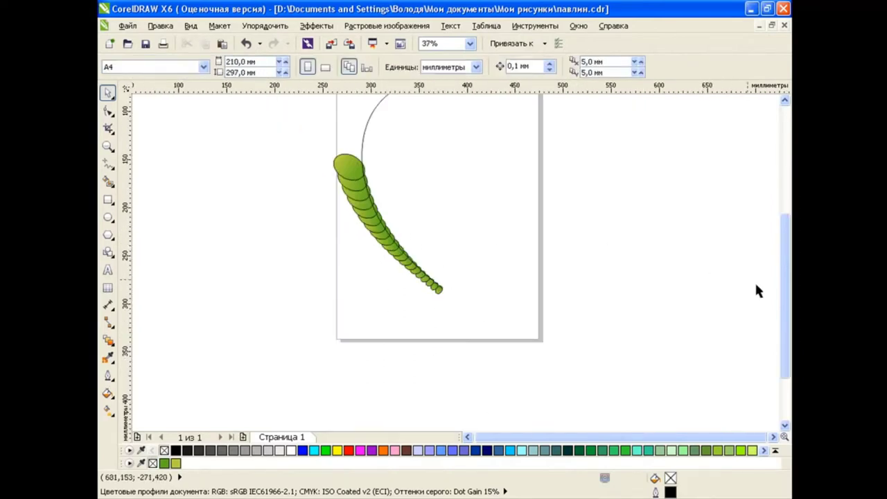
Detach the blended ellipses from the arc using the Arrange menu.
left_click(370, 284)
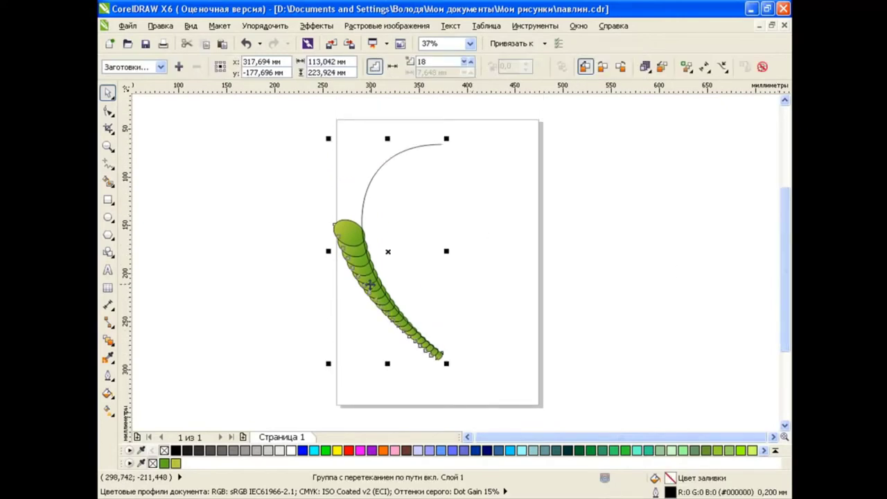
left_click(265, 26)
left_click(374, 172)
left_click(502, 235)
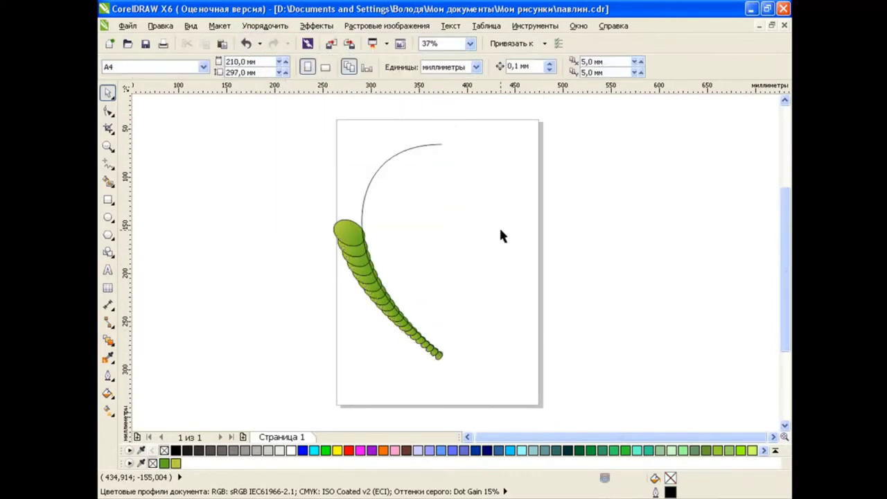
scroll(485, 270, "up", 1)
Place a copy of the large ellipse at the arc's top, rotated to 360° and stretched taller.
left_click(348, 258)
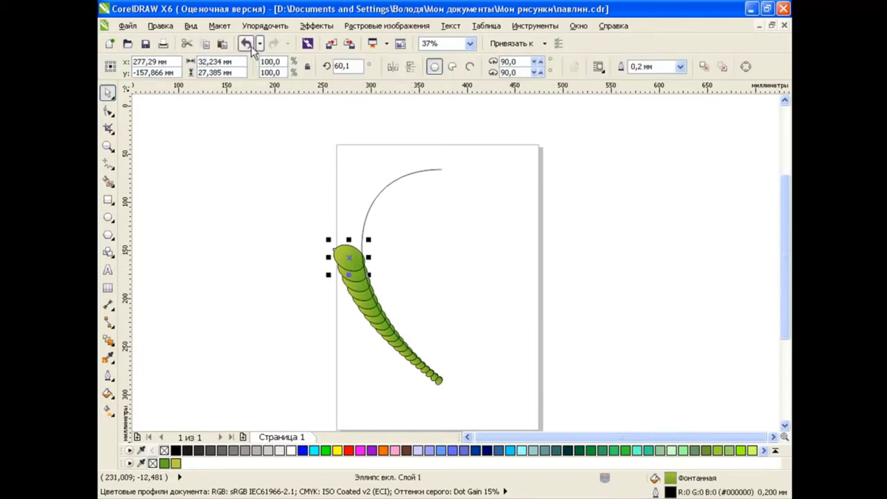
left_click(222, 44)
left_click_drag(349, 255, 438, 156)
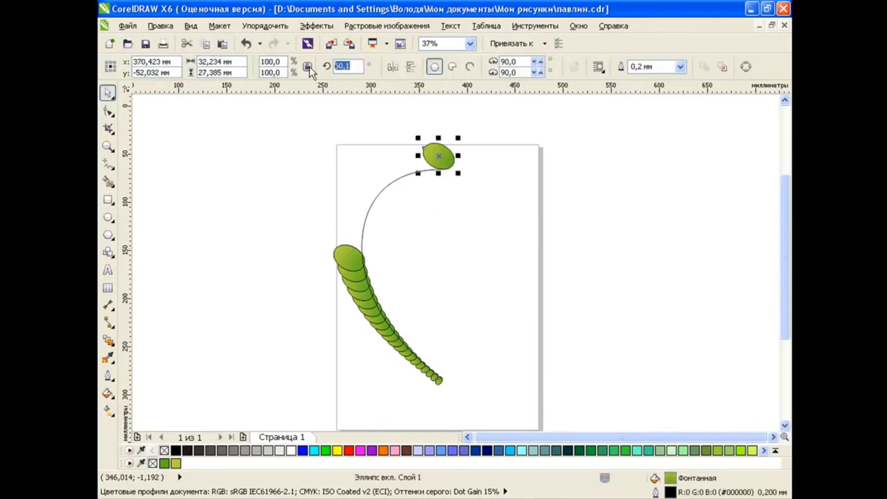
type("360")
key("Return")
left_click(444, 147)
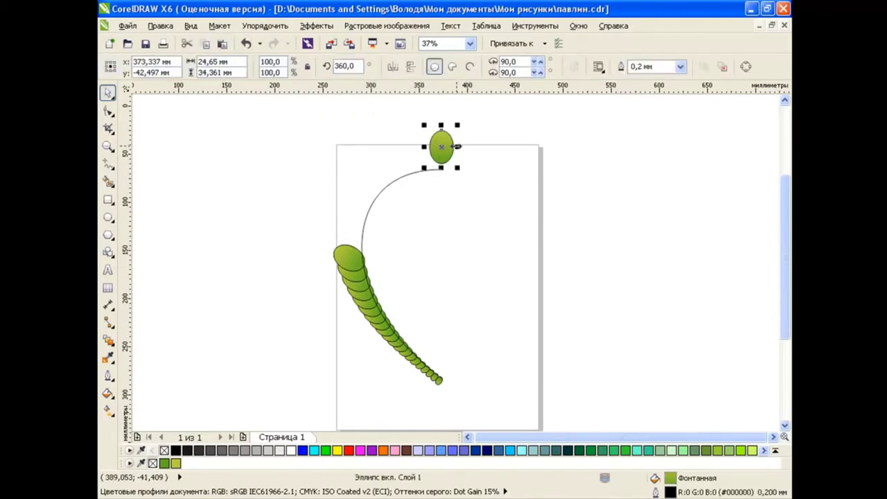
scroll(458, 146, "up", 1)
left_click_drag(457, 146, 348, 284)
key("Escape")
left_click(505, 197)
Blend the tall ellipse into the lower chain and move the new blend left.
left_click(107, 340)
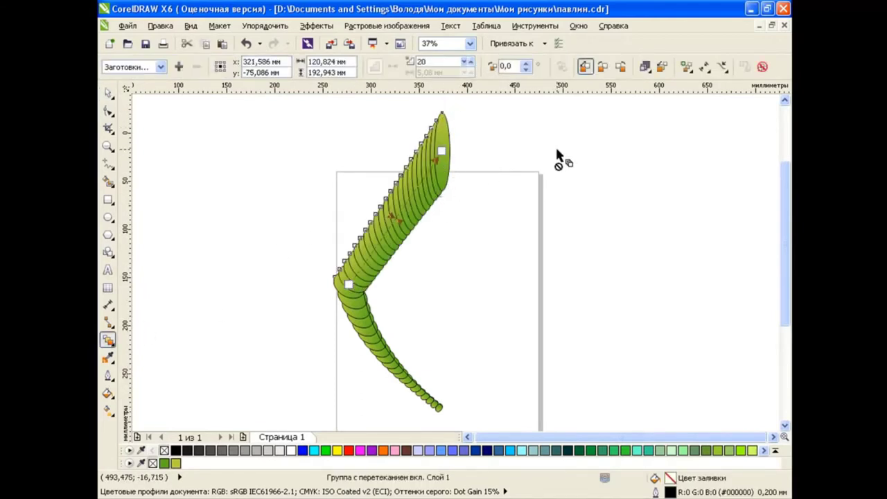
key("space")
left_click_drag(398, 198, 297, 188)
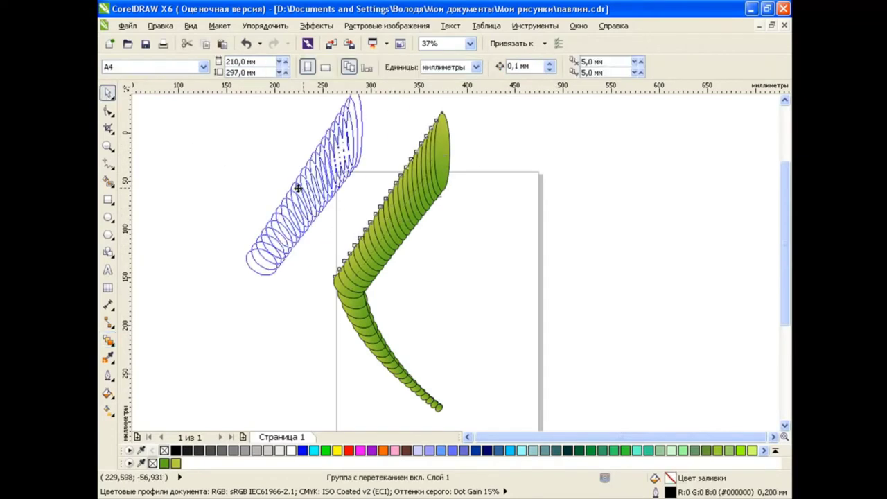
left_click(515, 269)
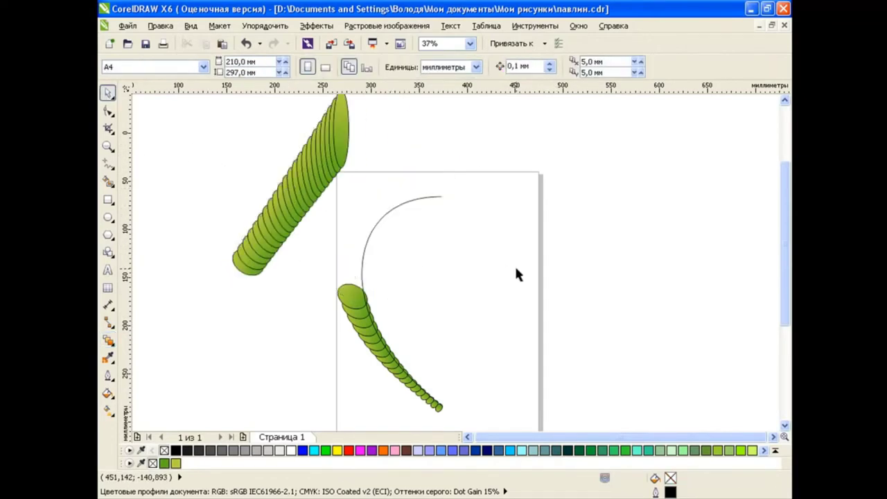
left_click(379, 351)
left_click(455, 186)
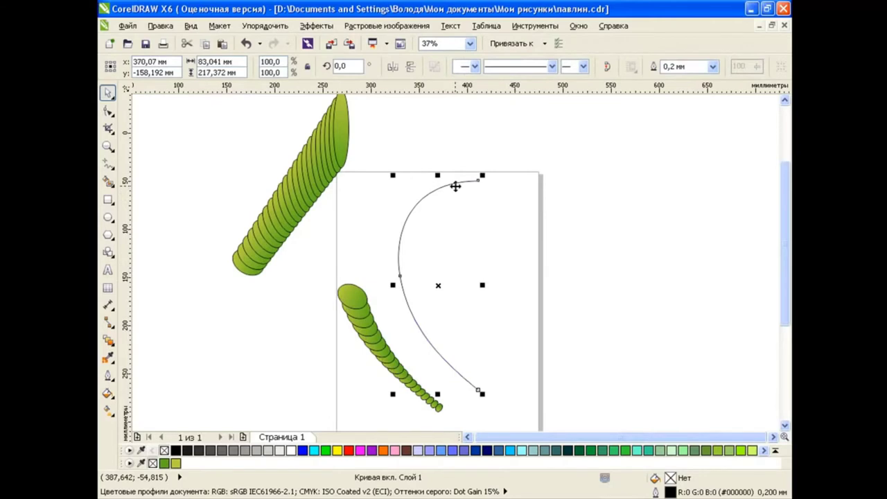
Assign the arc as the upper blend's new path and align its end ellipses.
left_click(544, 252)
left_click(298, 187)
left_click(721, 66)
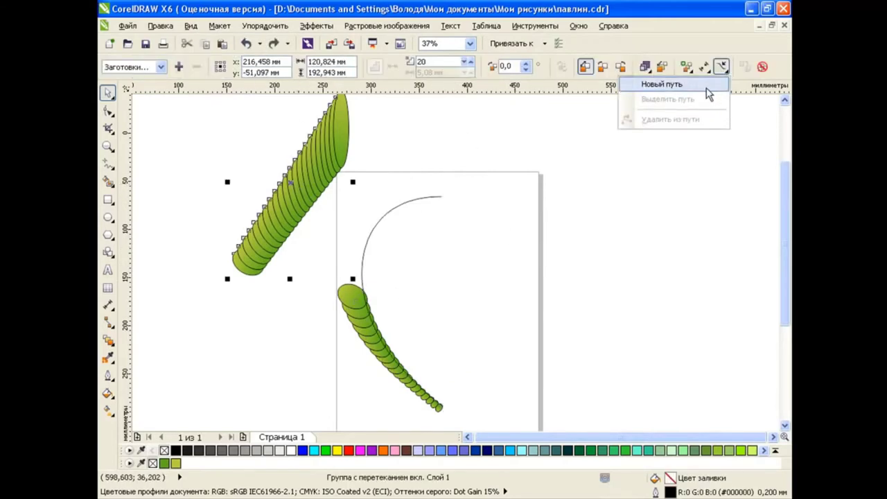
left_click(706, 88)
left_click(438, 194)
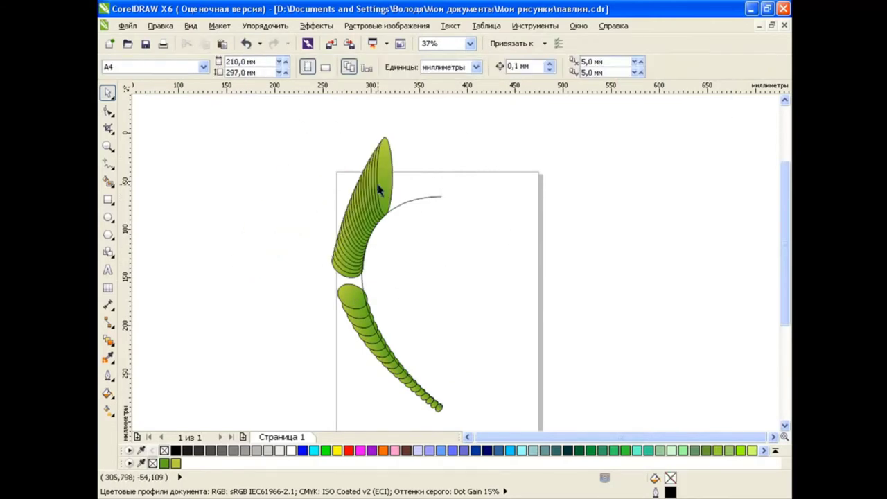
left_click_drag(377, 188, 441, 163)
left_click_drag(347, 265, 352, 295)
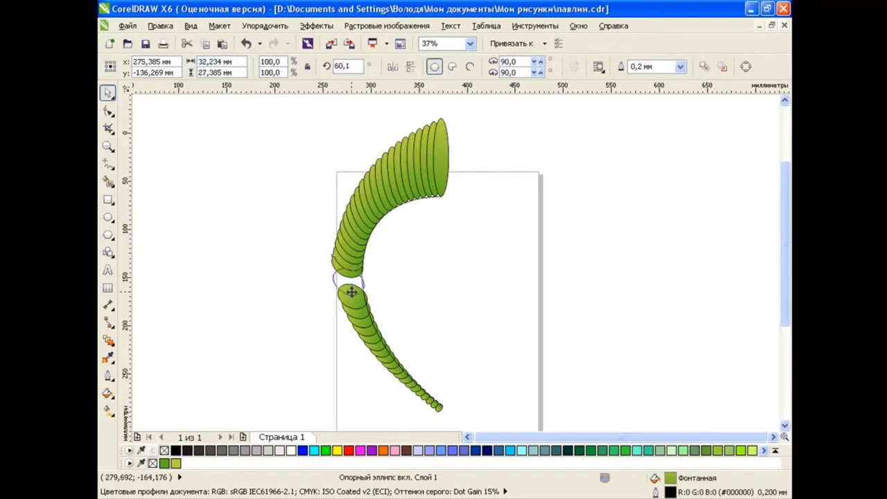
Reduce the blend steps, undo the change, and nudge the start ellipse down.
left_click(438, 178)
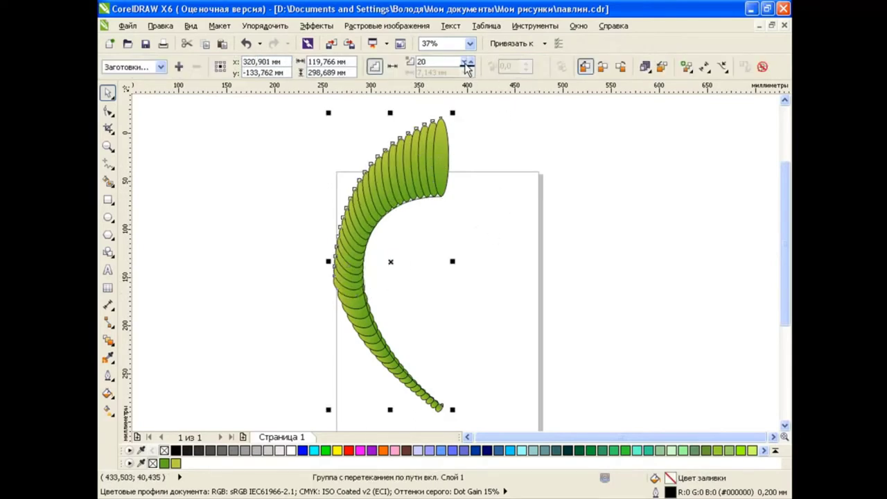
left_click(469, 65)
left_click(468, 64)
left_click(496, 241)
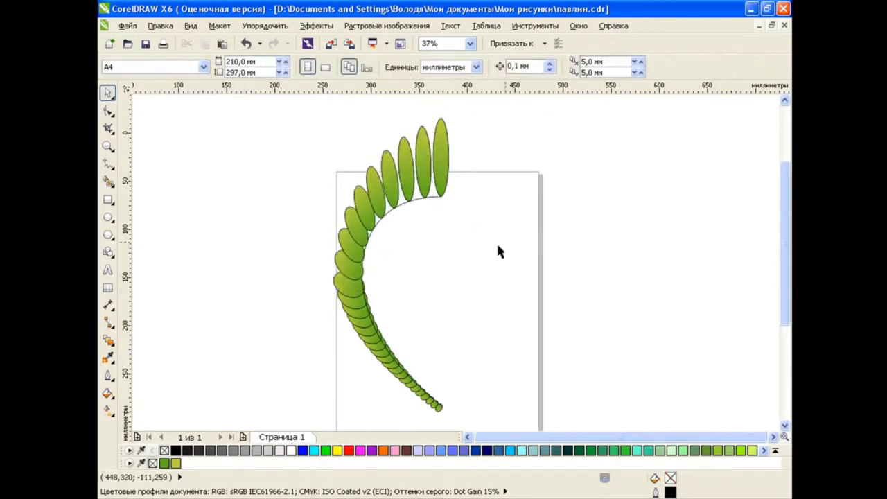
left_click(352, 263)
left_click(246, 44)
left_click(347, 281)
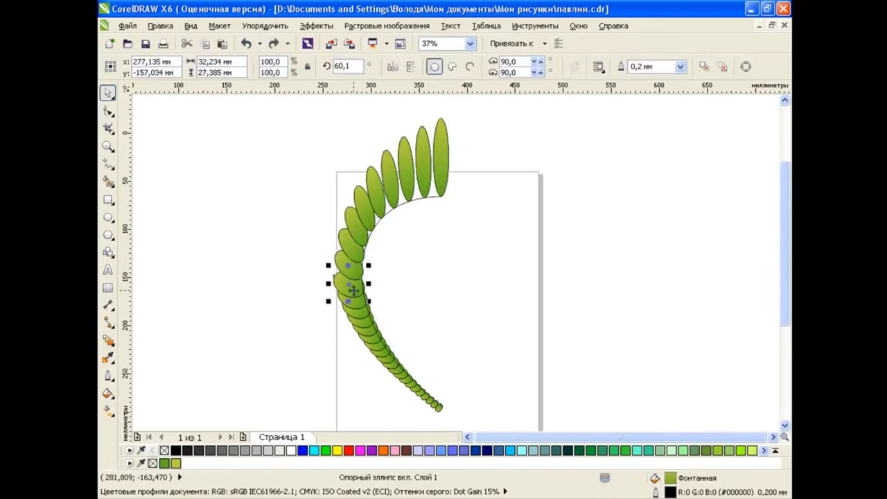
left_click_drag(346, 280, 347, 290)
Set the upper blend to 13 steps and fine-tune the start ellipse position.
left_click(435, 152)
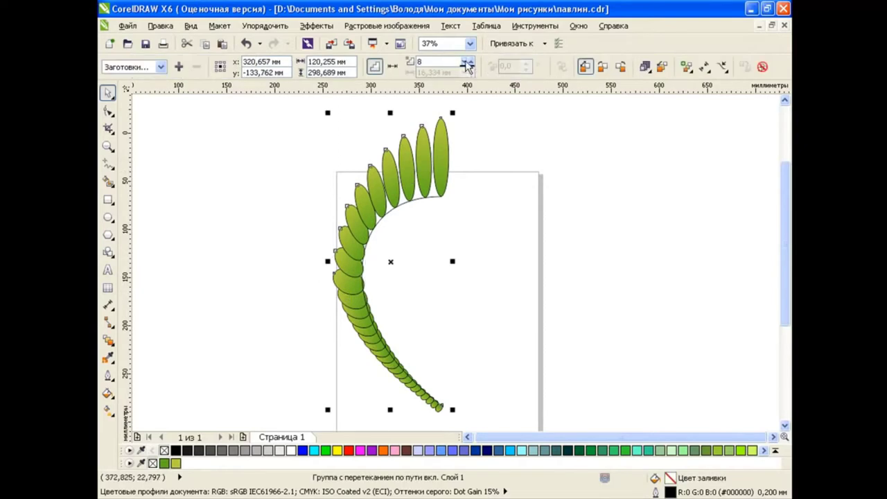
left_click(471, 64)
left_click(470, 64)
left_click(351, 289)
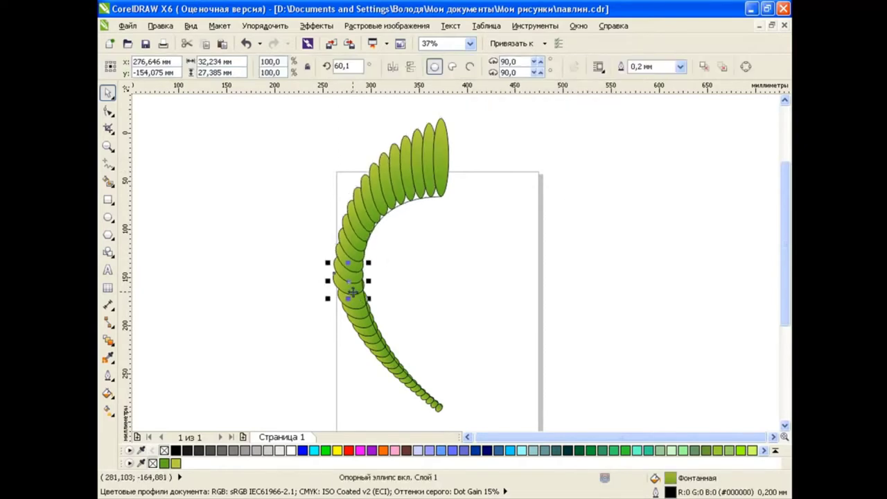
left_click_drag(353, 288, 350, 294)
left_click(461, 250)
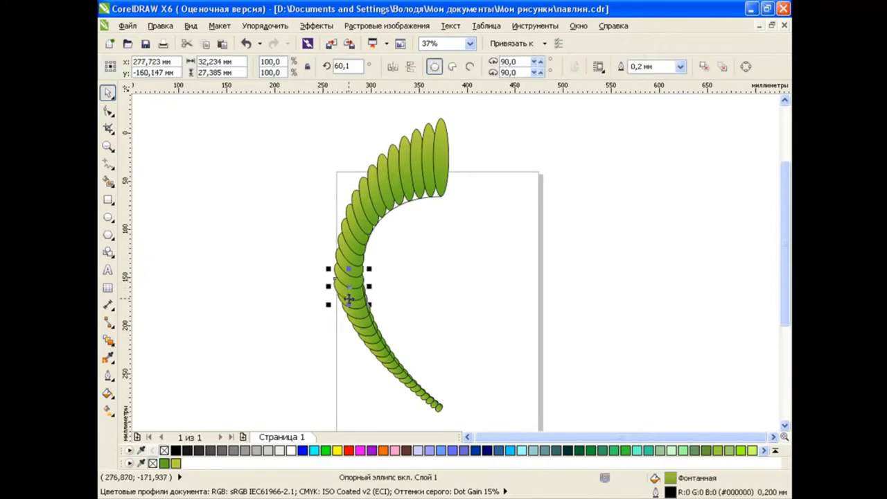
left_click(493, 273)
Break the green blend apart from its arc and move the arc path to the right.
left_click(377, 180)
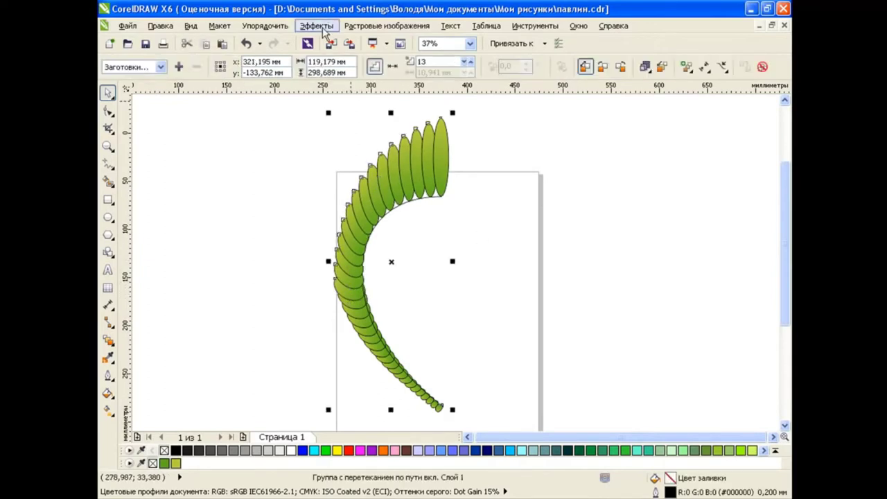
left_click(265, 26)
left_click(444, 174)
left_click_drag(437, 200, 642, 186)
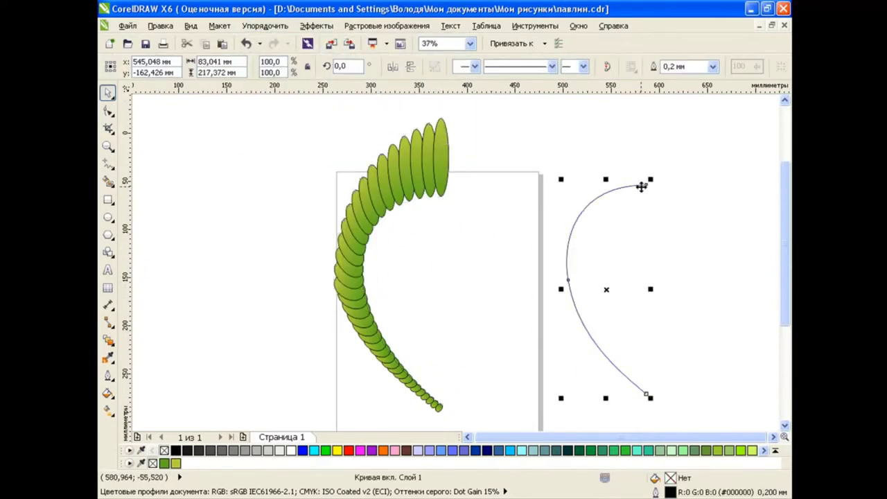
Group the green ellipses and shrink the group to about 50%.
mouse_move(303, 113)
left_mouse_down()
mouse_move(497, 417)
mouse_move(402, 316)
left_mouse_up()
key("ctrl+g")
left_click_drag(370, 200, 377, 238)
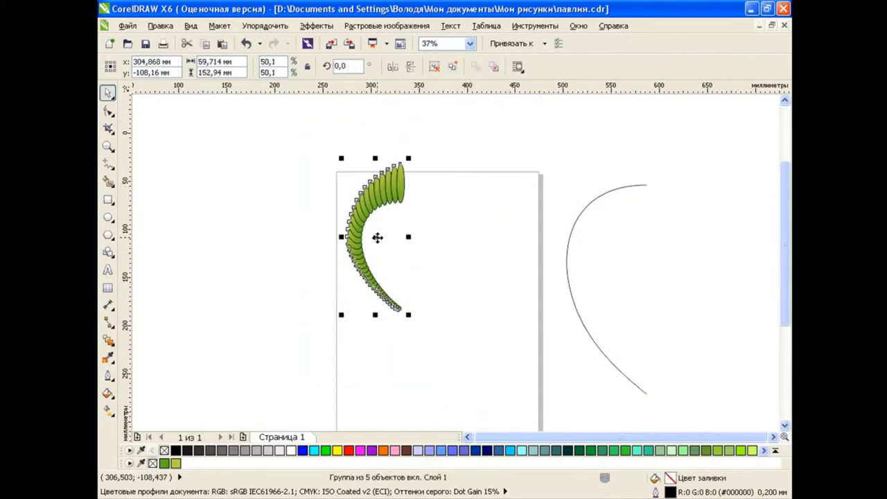
left_click(376, 238)
Duplicate the green group, mirror it horizontally and place it beside to close a teardrop.
left_click(383, 196)
left_click(205, 43)
left_click(393, 66)
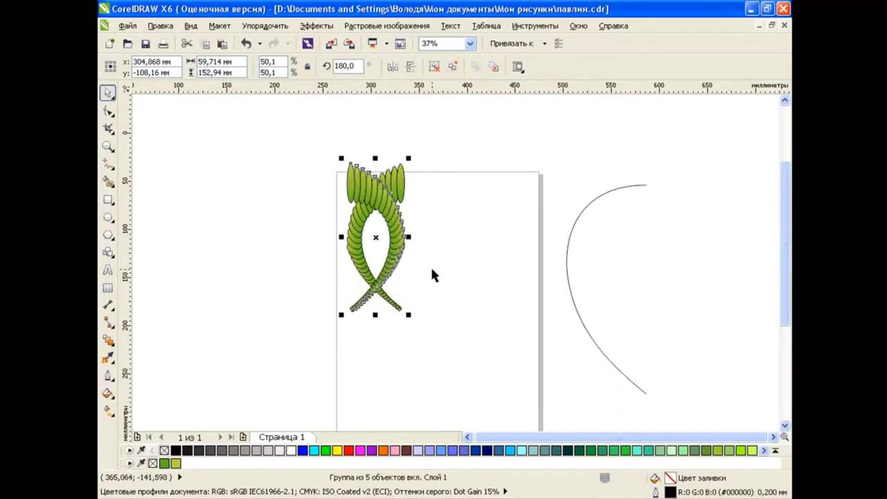
left_click_drag(378, 237, 425, 237)
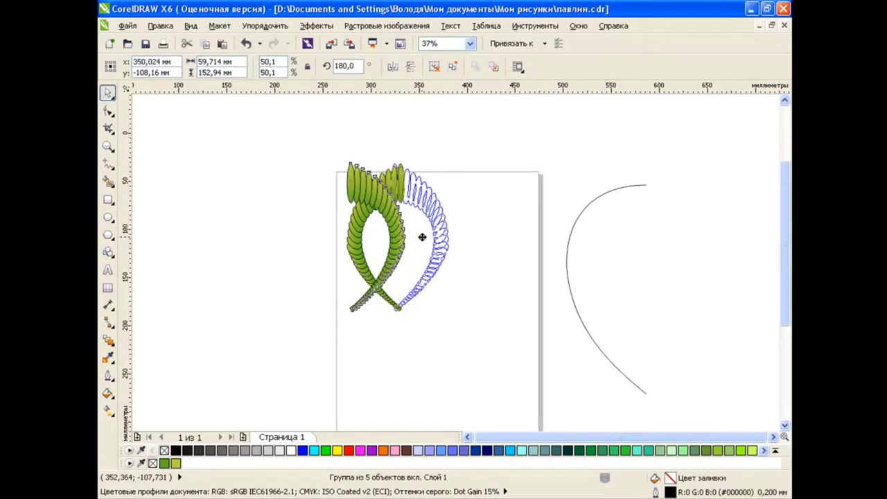
left_click(496, 285)
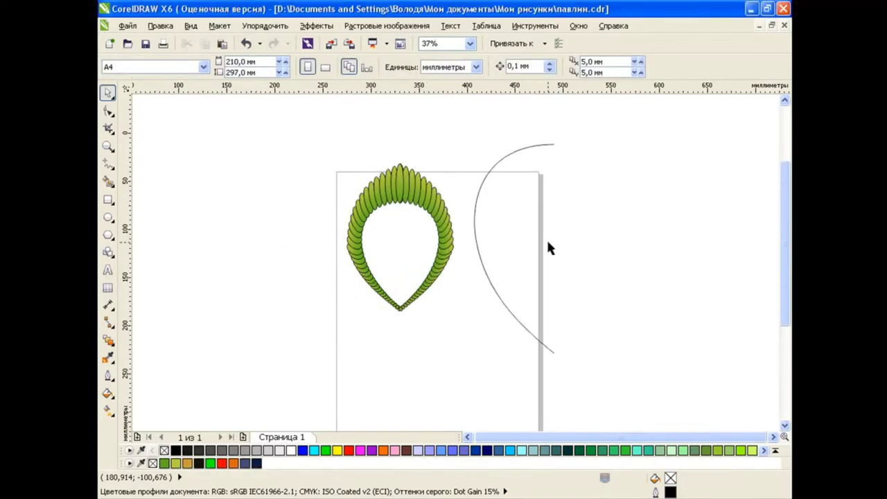
Copy the arc, rotate the copy 180°, and join it to the original as a teardrop.
left_click(502, 157)
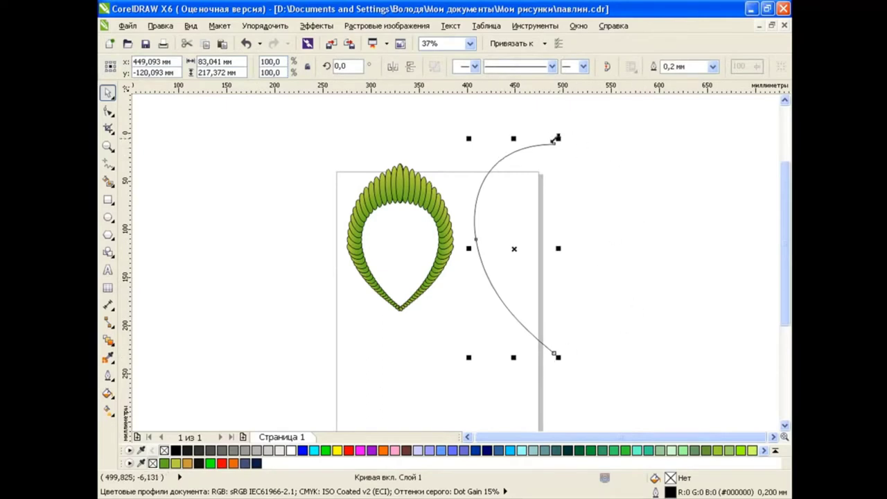
left_click(206, 44)
left_click(222, 44)
double_click(339, 65)
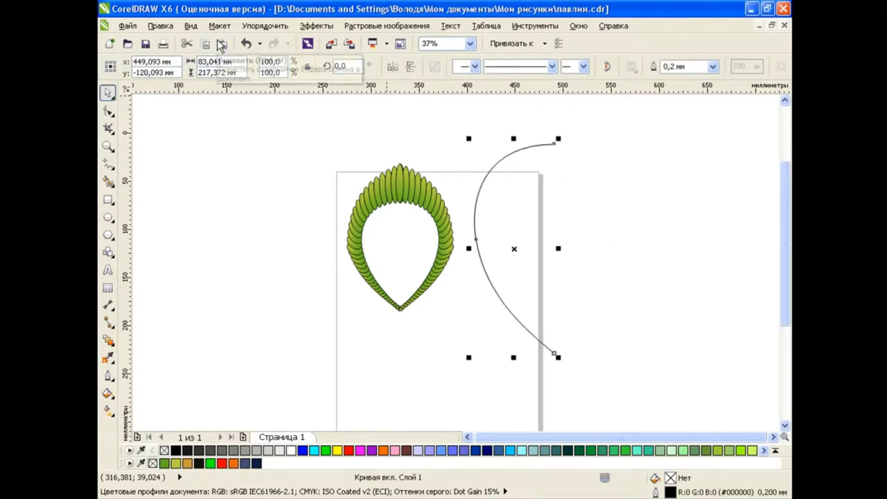
type("180")
key("Return")
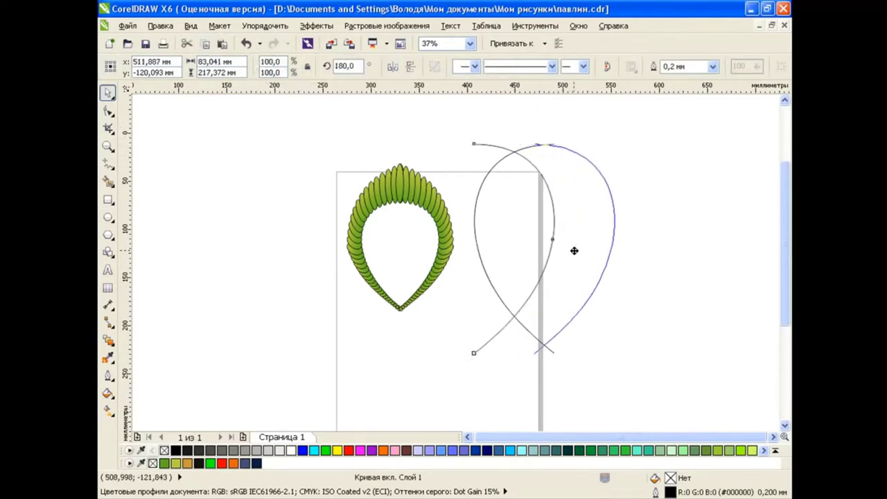
left_click_drag(514, 250, 587, 251)
Smart Fill the teardrop orange, move the fill left, and delete the right outline half.
left_click(307, 238)
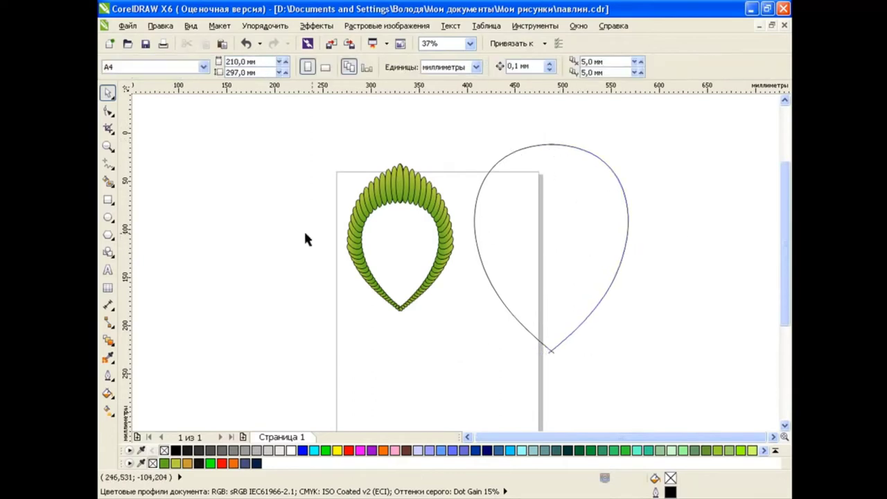
left_click(109, 182)
left_click(555, 192)
left_click(108, 92)
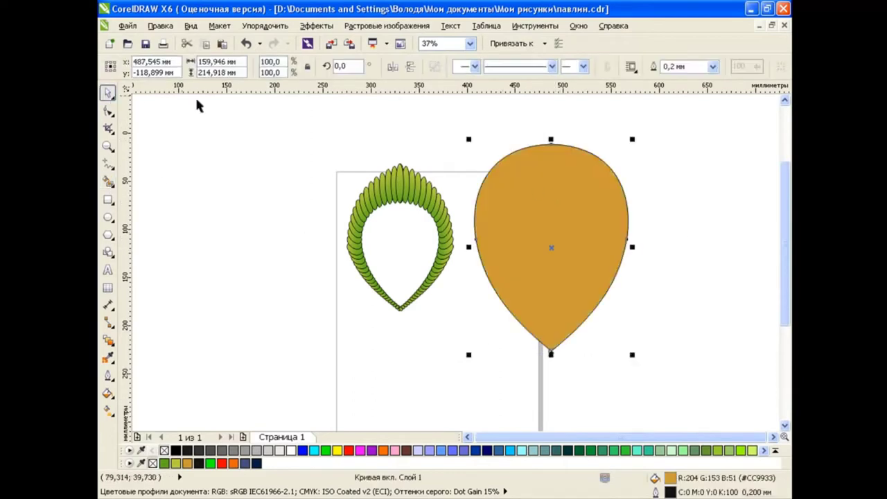
left_click_drag(549, 214, 263, 214)
left_click(624, 203)
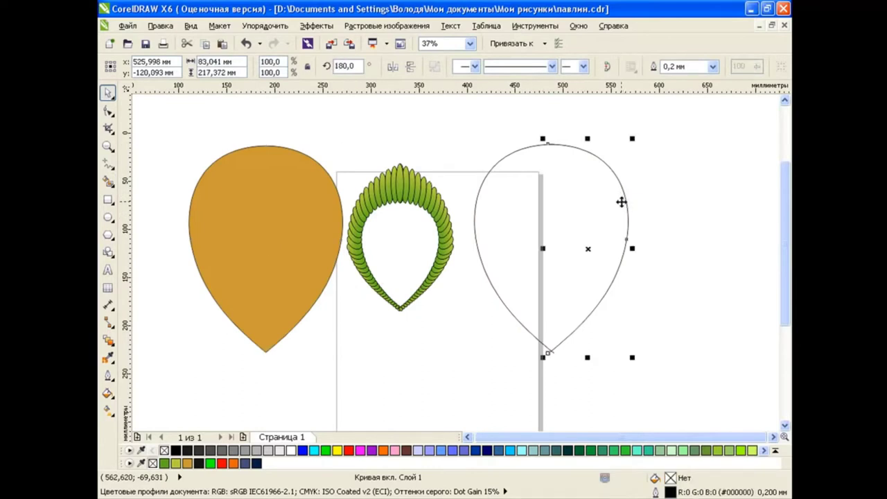
key("Delete")
Make a smaller inner copy of the orange teardrop, narrowed to about 58% width.
left_click(290, 244)
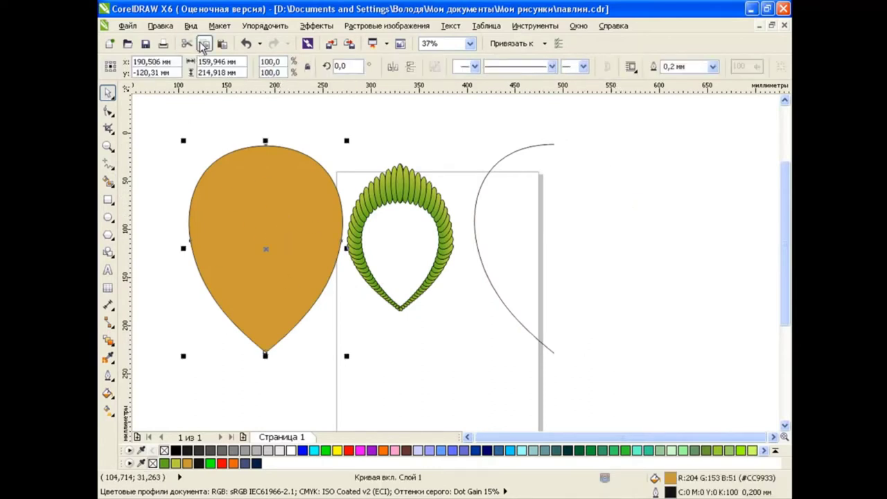
left_click_drag(265, 139, 267, 227)
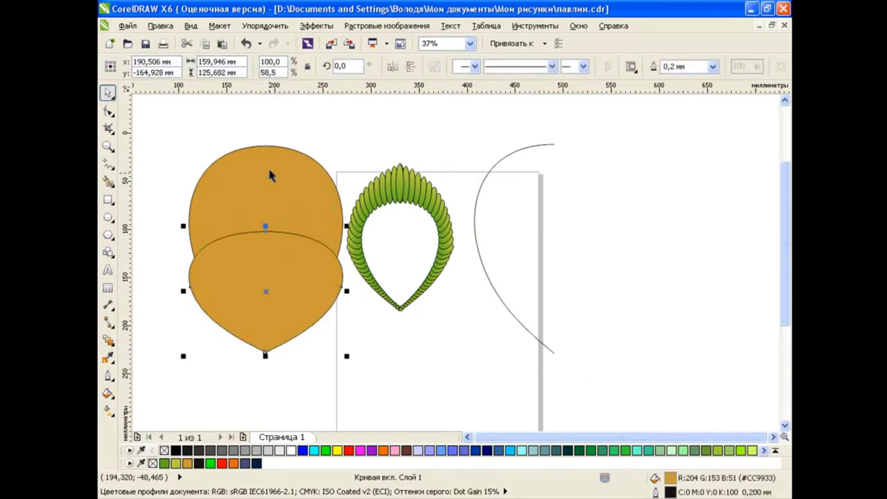
left_click_drag(348, 291, 316, 291)
left_click_drag(266, 232, 264, 208)
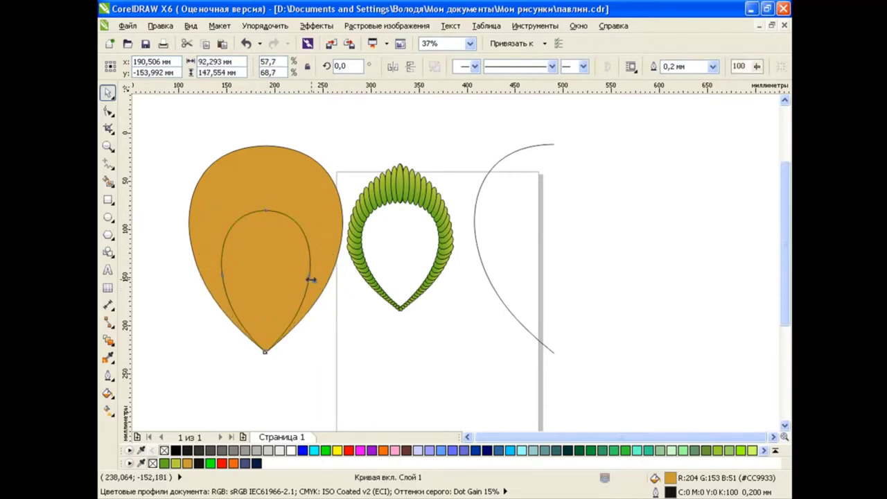
left_click_drag(310, 282, 321, 282)
key("Escape")
Make a third, smallest teardrop copy inside, shorter and narrowed symmetrically.
left_click(260, 222)
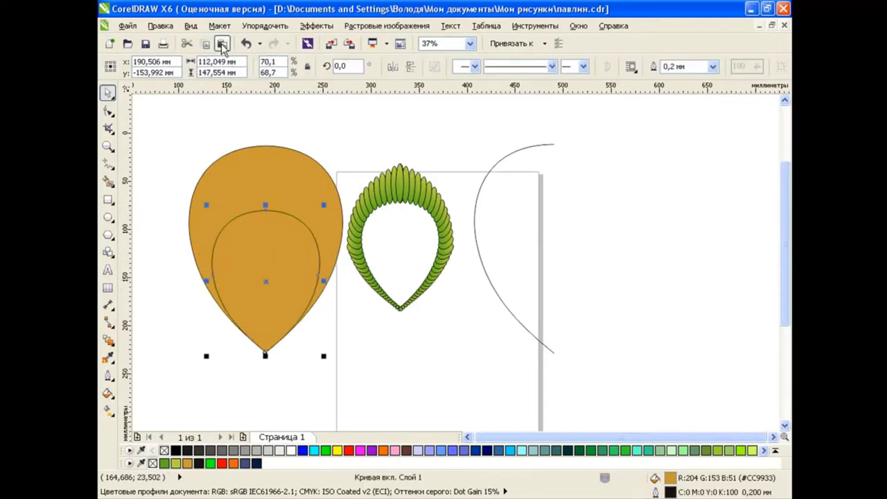
left_click_drag(266, 204, 263, 247)
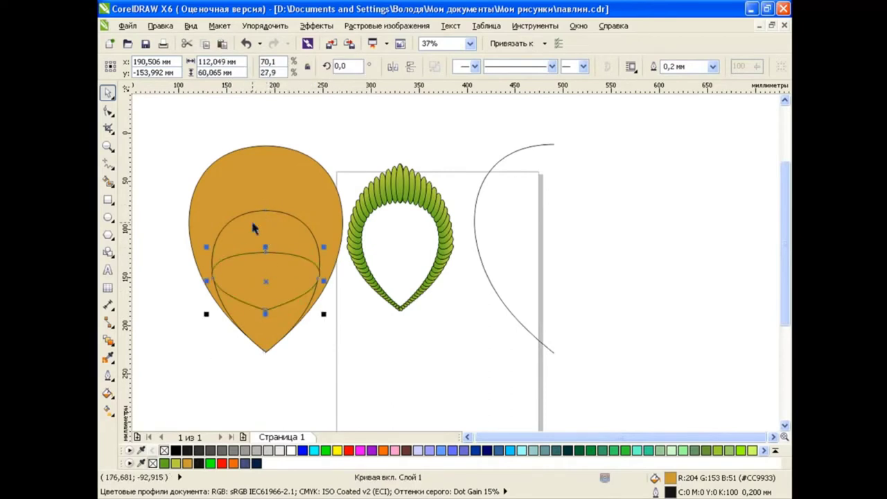
key("ctrl+z")
left_click_drag(265, 204, 263, 252)
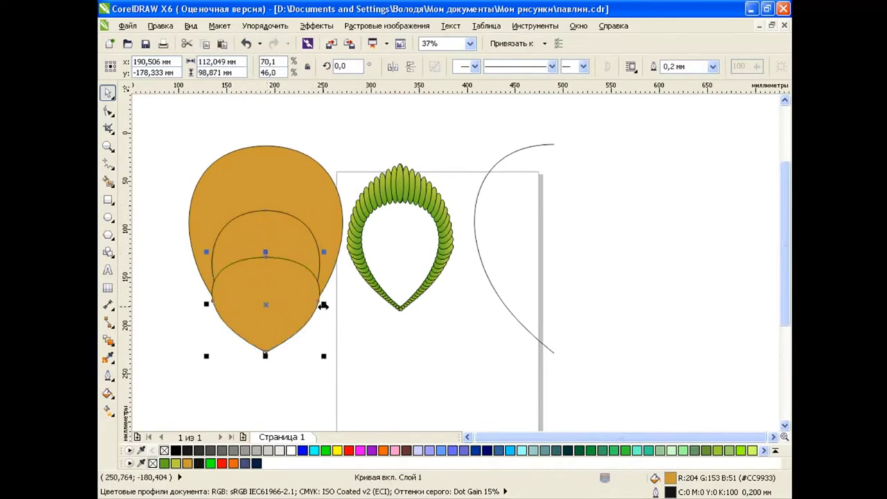
left_click_drag(319, 304, 299, 305)
left_click(369, 336)
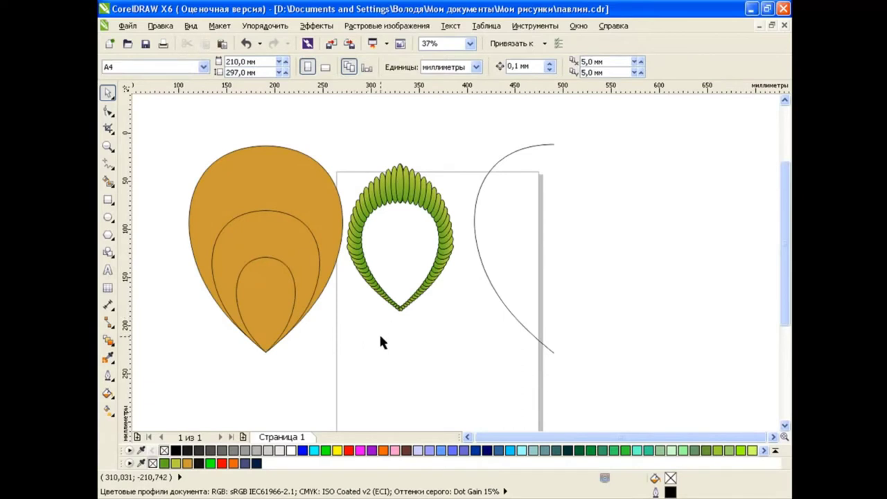
Fill the outer, middle and inner teardrops green, yellow and red.
left_click(319, 189)
left_click(326, 450)
left_click(303, 257)
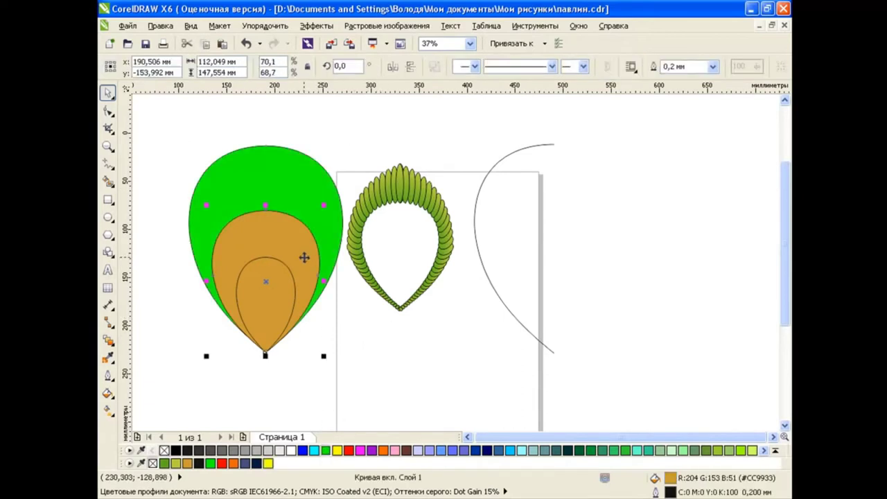
left_click(338, 450)
left_click(274, 293)
left_click(349, 450)
left_click(351, 351)
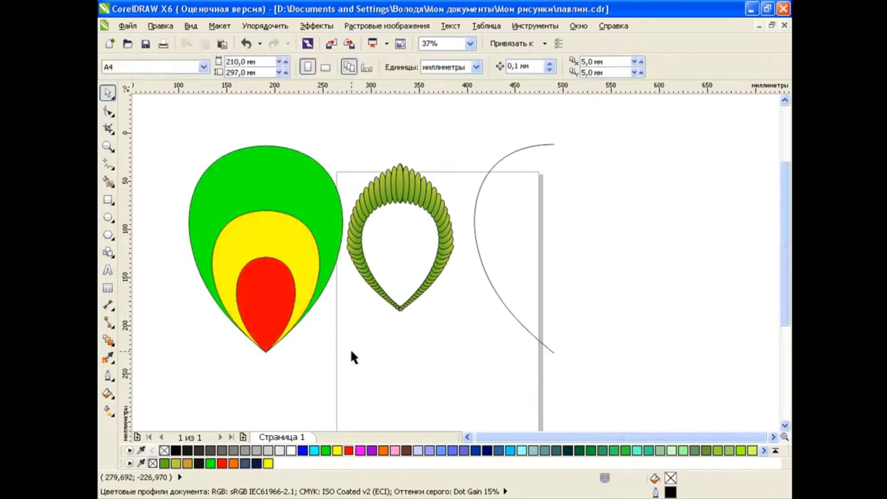
Blend the green teardrop into the yellow, then extend the blend to the red.
left_click(108, 340)
left_click_drag(303, 188, 285, 238)
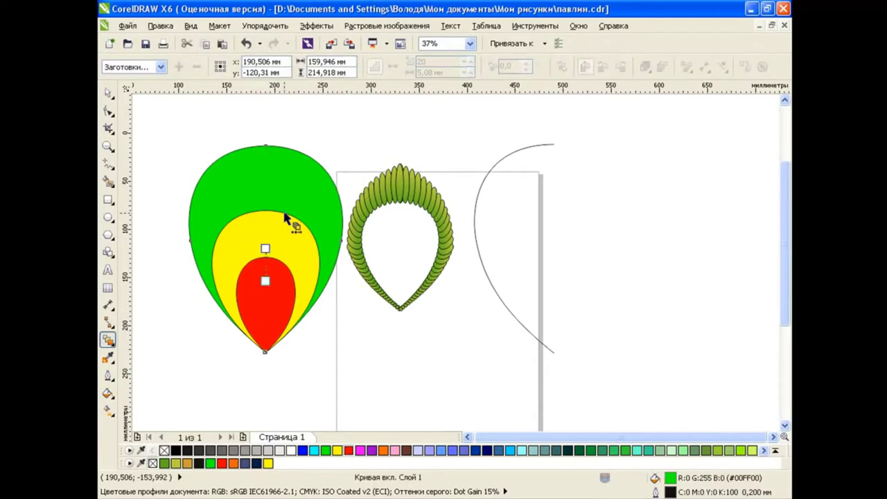
left_click(349, 323)
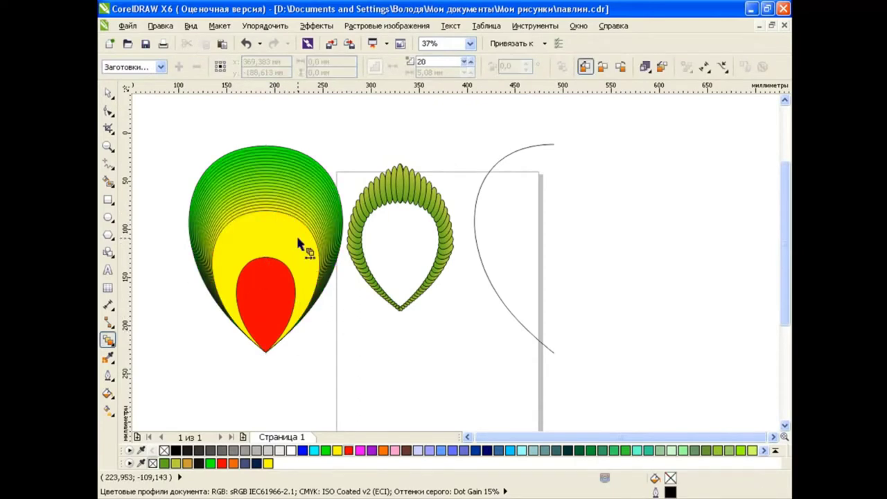
left_click_drag(312, 178, 274, 277)
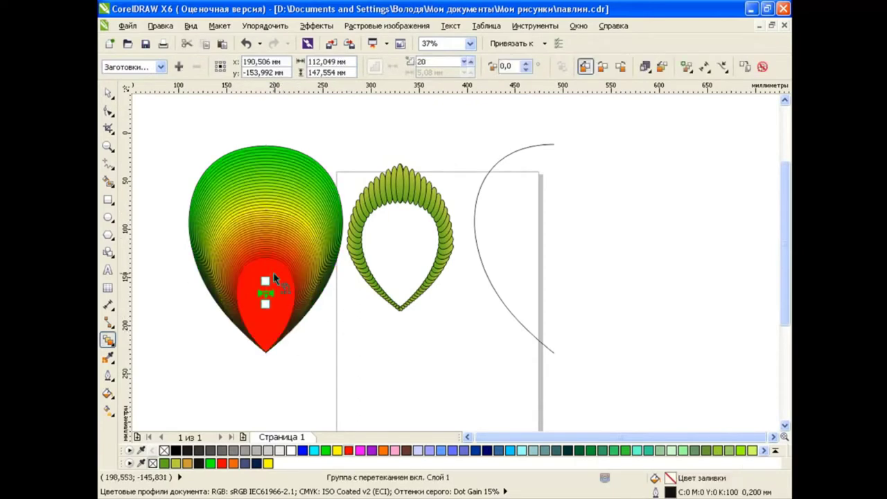
left_click(108, 92)
Remove the outlines from the blended teardrop and group it into one object.
left_click(297, 251)
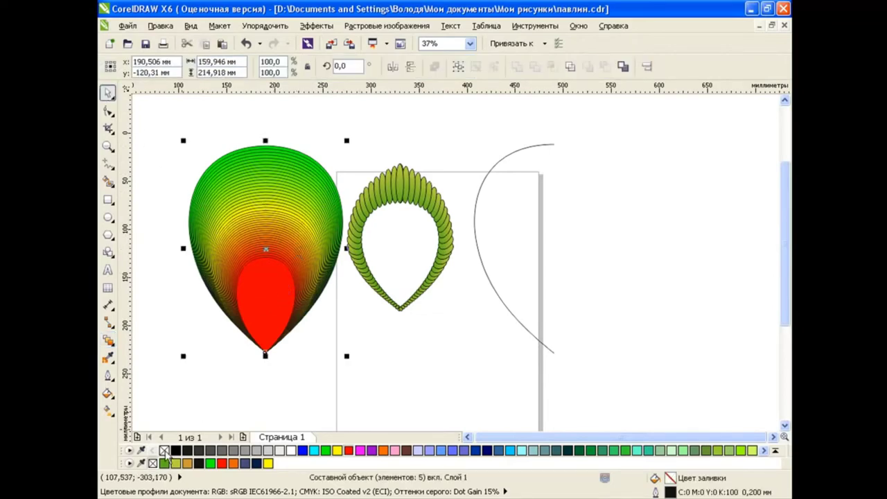
right_click(164, 450)
left_click(320, 390)
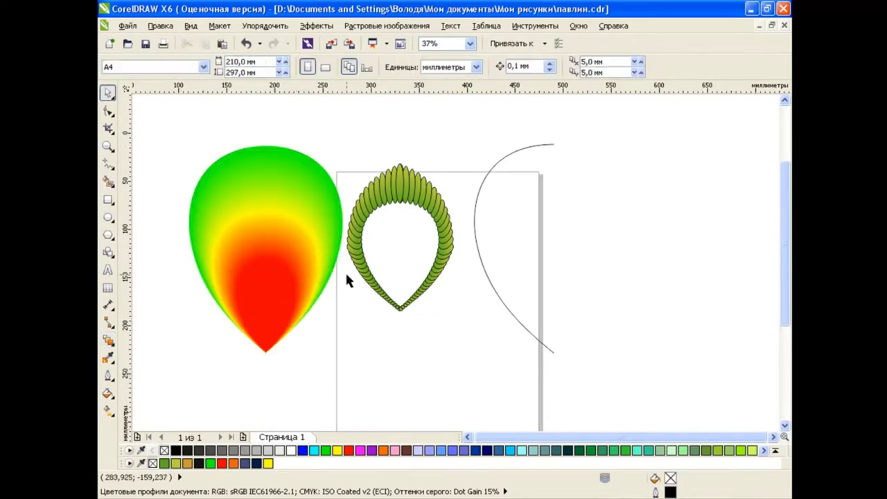
left_click(302, 230)
key("ctrl+g")
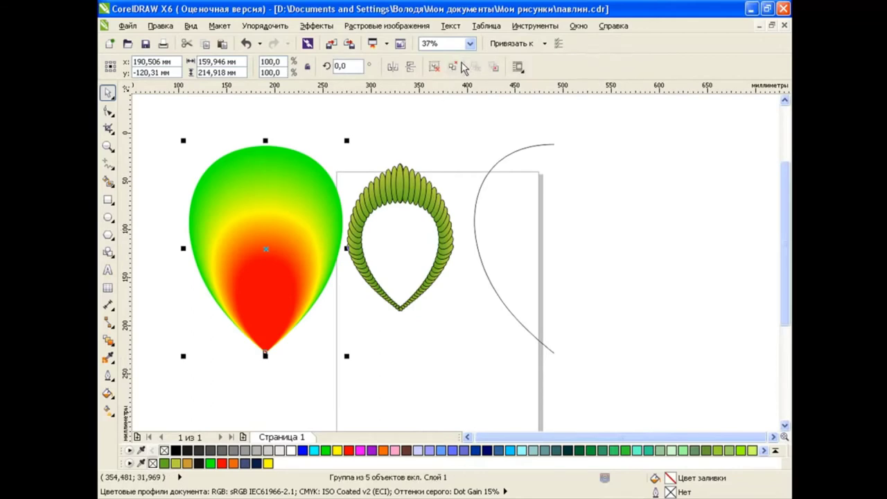
Scale the gradient teardrop to 56.3% and place it inside the scalloped feather.
left_click_drag(284, 228, 318, 204)
left_click_drag(381, 330, 309, 237)
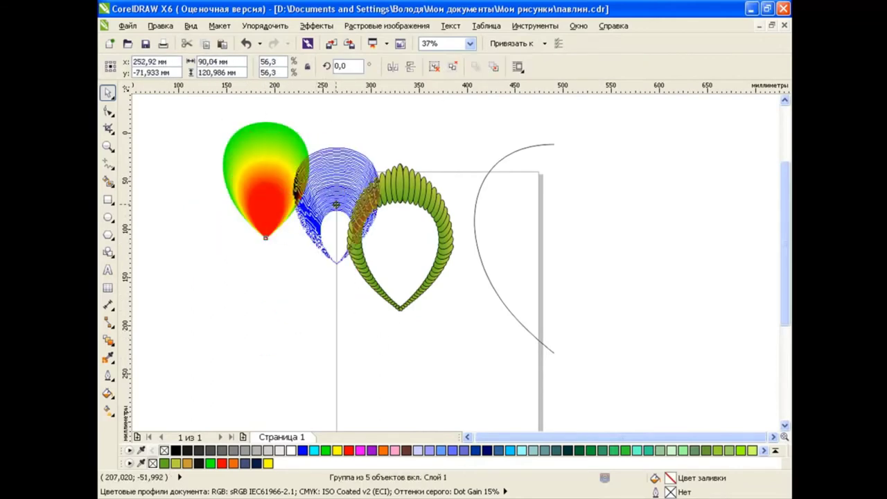
left_click_drag(266, 180, 400, 250)
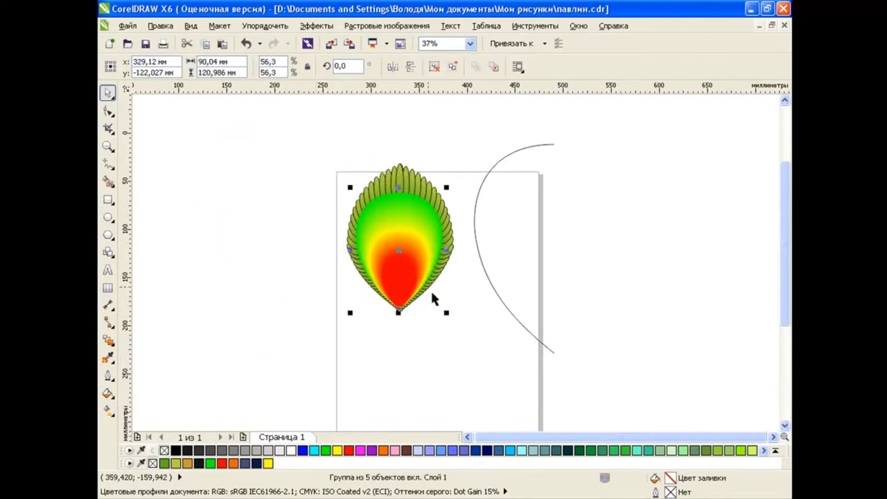
left_click(476, 352)
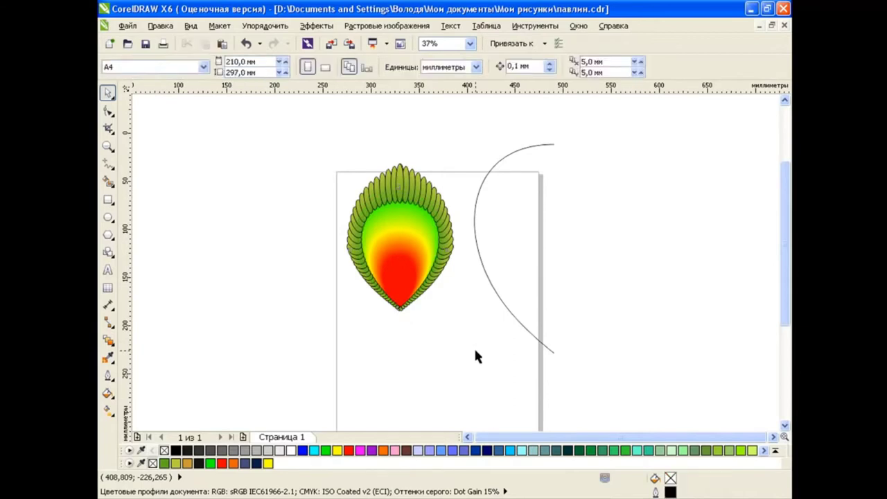
left_click(448, 244)
Group the feather pieces with the teardrop and remove their black outlines.
left_click_drag(322, 140, 472, 352)
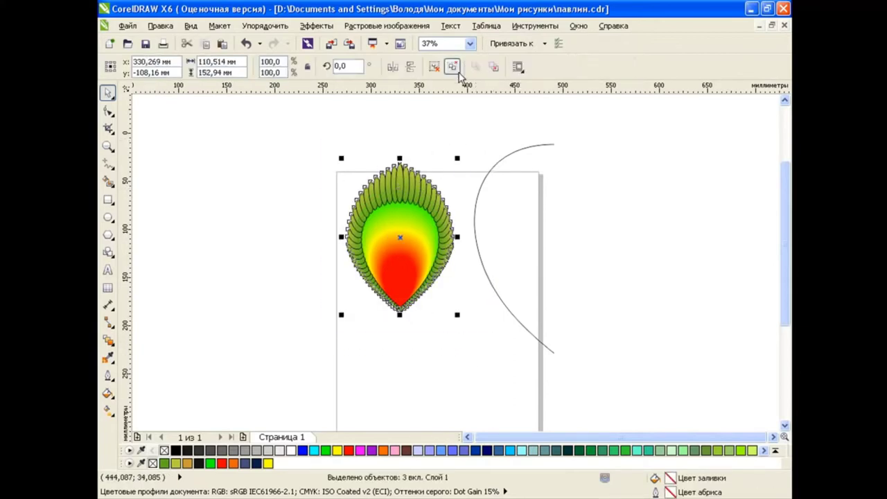
left_click(451, 65)
right_click(164, 450)
left_click(257, 362)
scroll(405, 203, "up", 2)
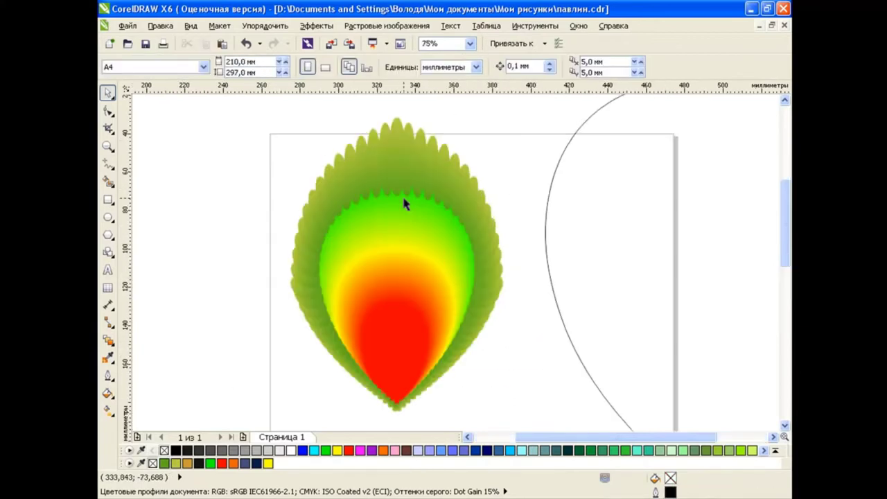
scroll(405, 203, "down", 2)
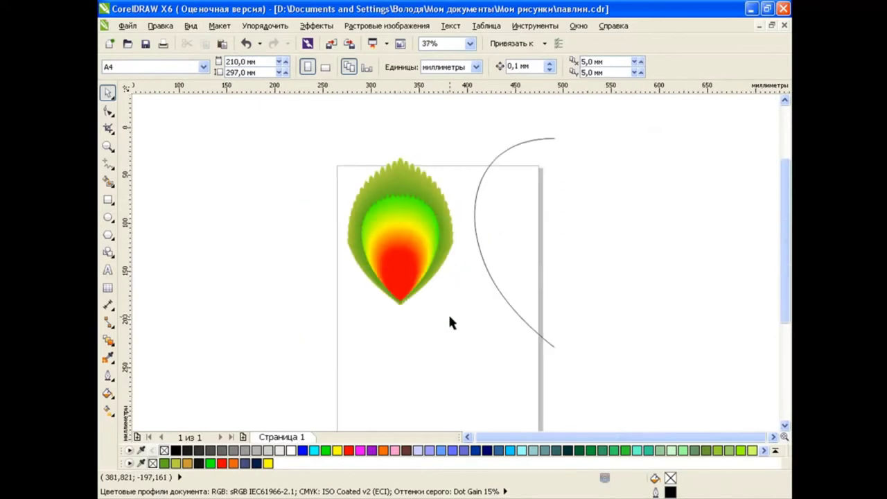
left_click(439, 215)
left_click(447, 120)
Give the right scallop group a dark grey outline, after trying cyan and magenta.
left_click(432, 187)
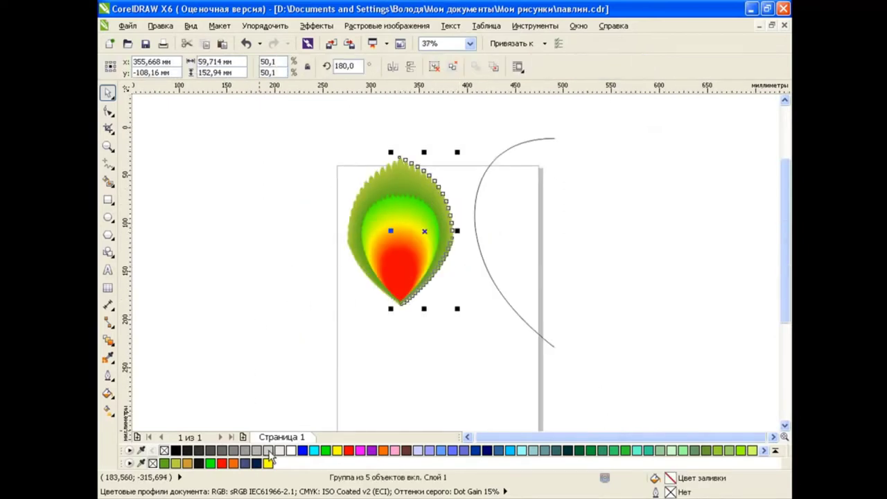
right_click(313, 450)
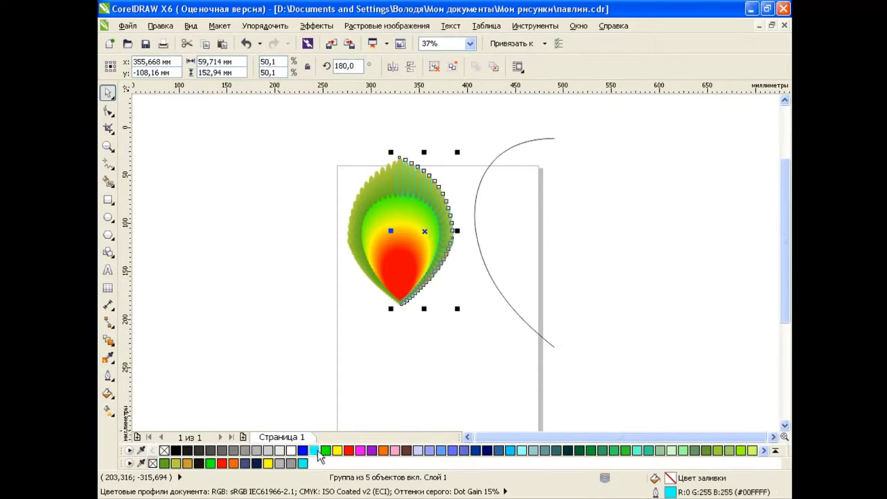
left_click(396, 337)
left_click(386, 194)
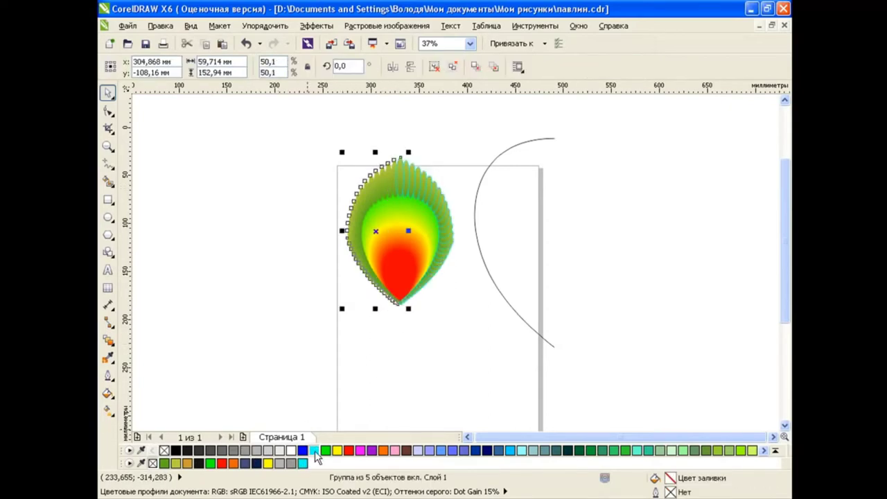
left_click(442, 361)
key("Tab")
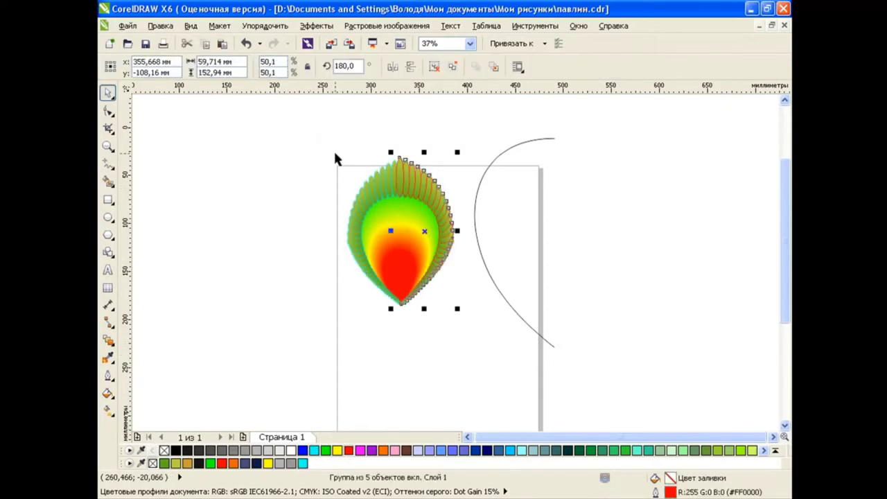
right_click(360, 451)
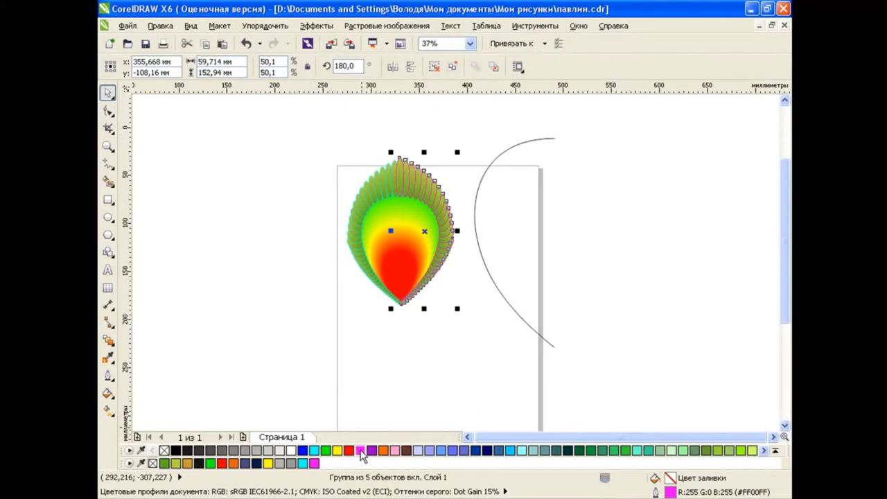
right_click(208, 452)
Outline the left scallop group in dark grey and select the whole feather.
key("Tab")
right_click(210, 451)
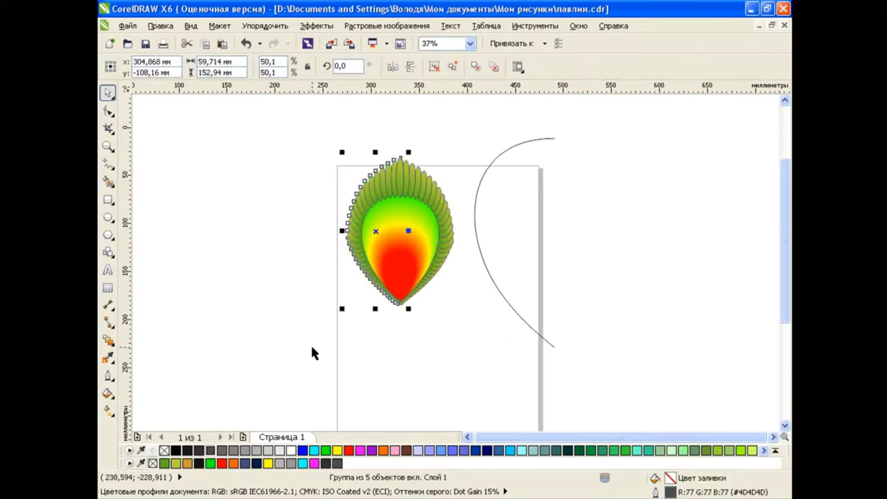
left_click(311, 343)
left_click_drag(326, 142, 469, 337)
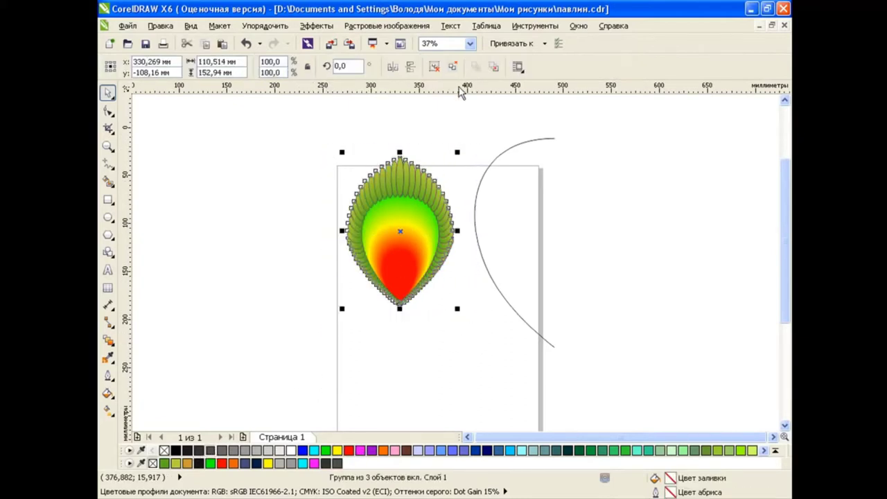
Shrink the feather to about a third and park it at the top left.
left_click(467, 333)
left_click(408, 248)
mouse_move(454, 308)
left_mouse_down()
mouse_move(380, 205)
mouse_move(273, 134)
left_mouse_up()
left_click(449, 257)
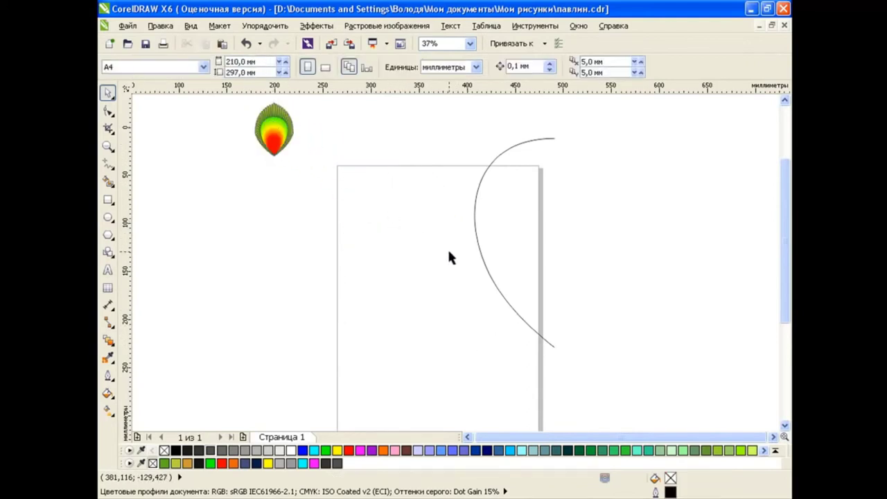
left_click_drag(784, 205, 784, 224)
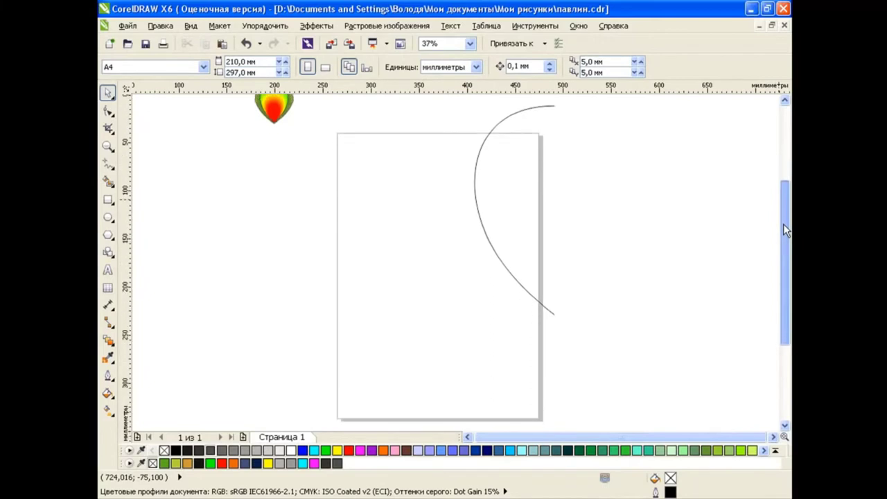
left_click(282, 130)
left_click(445, 212)
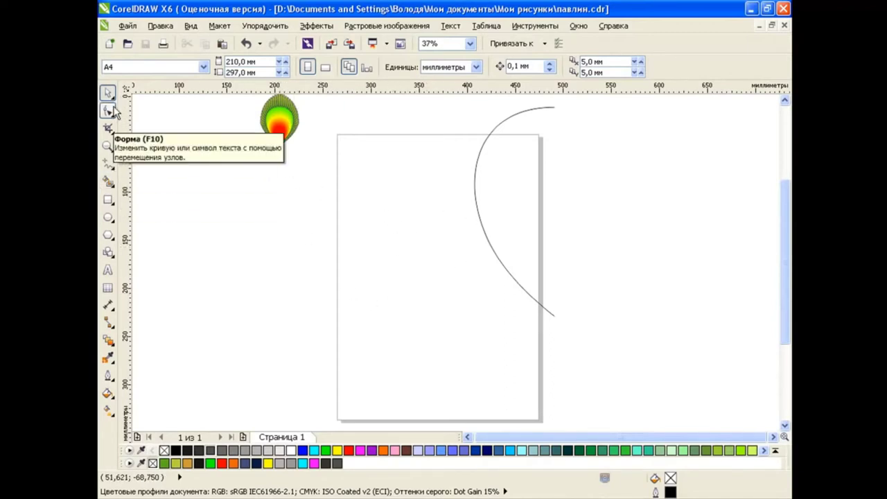
Draw a Bezier arc starting at the feather's tip and move it onto the page.
left_click(108, 166)
left_click(187, 201)
left_click(279, 146)
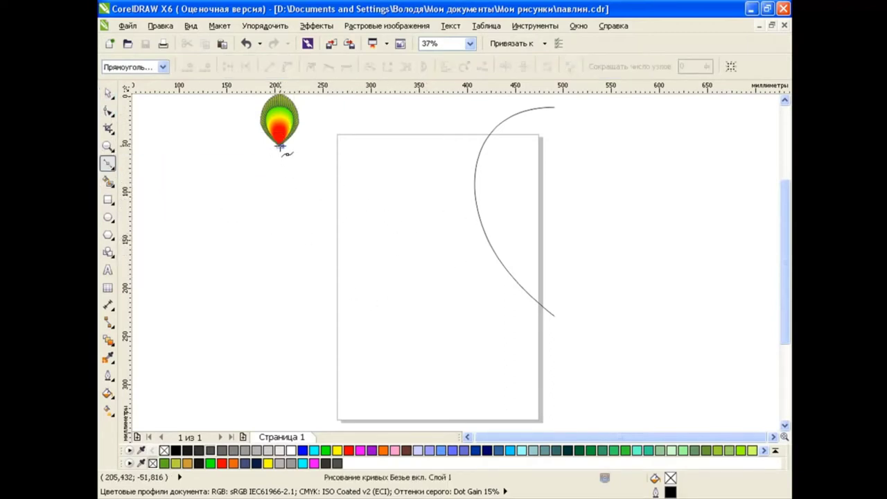
left_click_drag(436, 298, 618, 297)
key("space")
left_click_drag(357, 222, 445, 269)
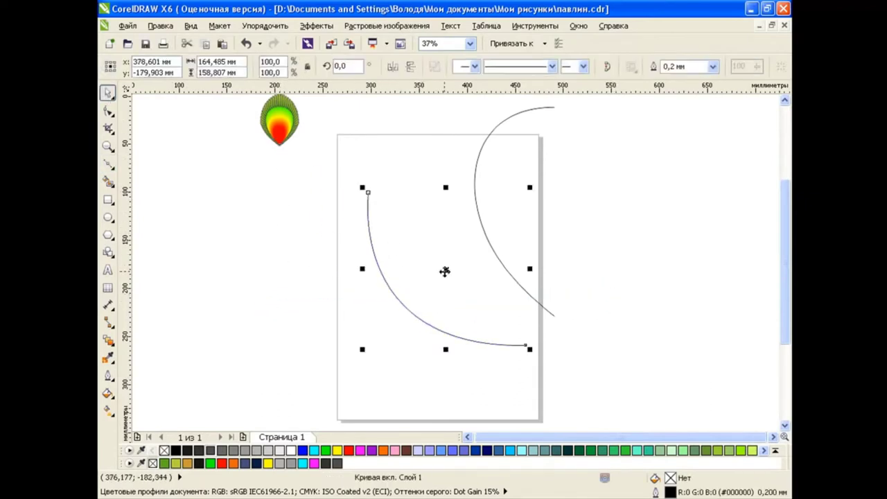
Delete the old right-hand curve and enlarge the new arc to span the page.
left_click(515, 126)
key("Delete")
left_click_drag(373, 249, 324, 176)
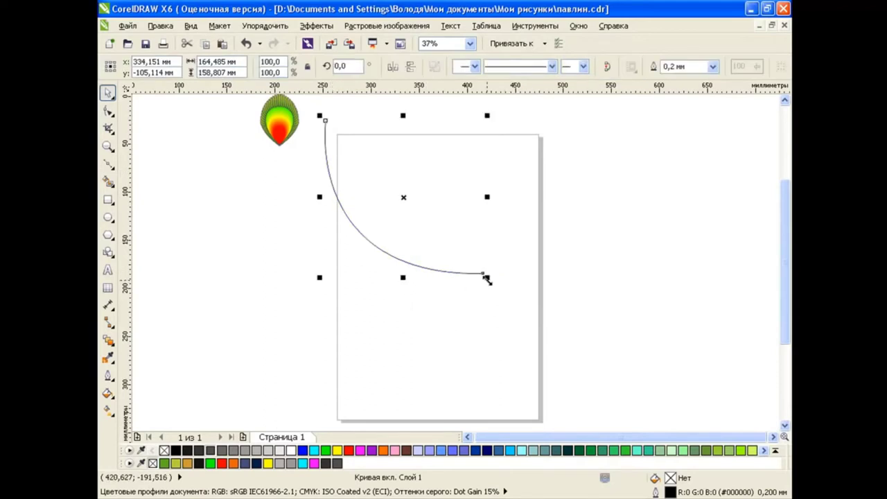
left_click_drag(487, 275, 559, 346)
left_click(707, 268)
left_click(108, 165)
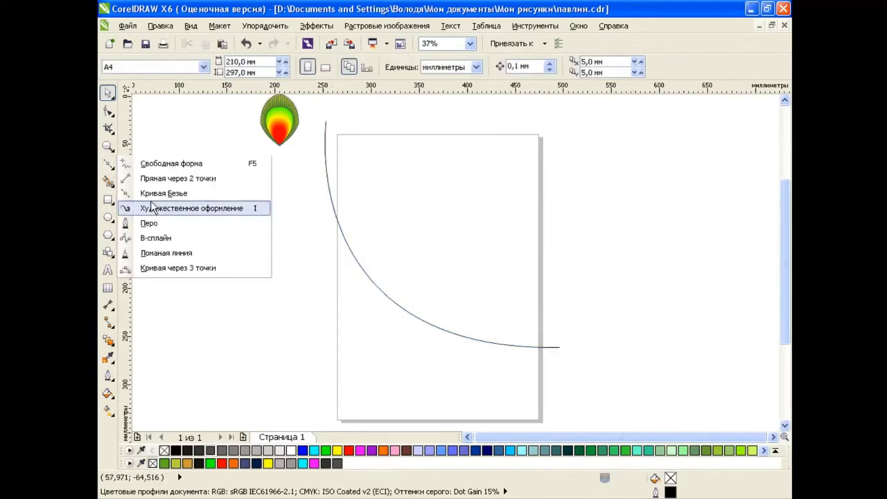
Draw a closed, narrow polyline triangle to the right of the page.
left_click(175, 256)
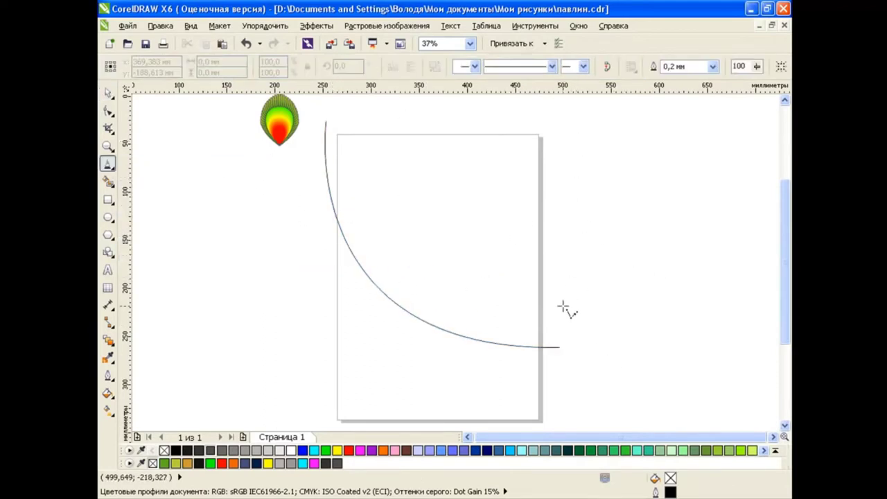
left_click(577, 140)
left_click(552, 321)
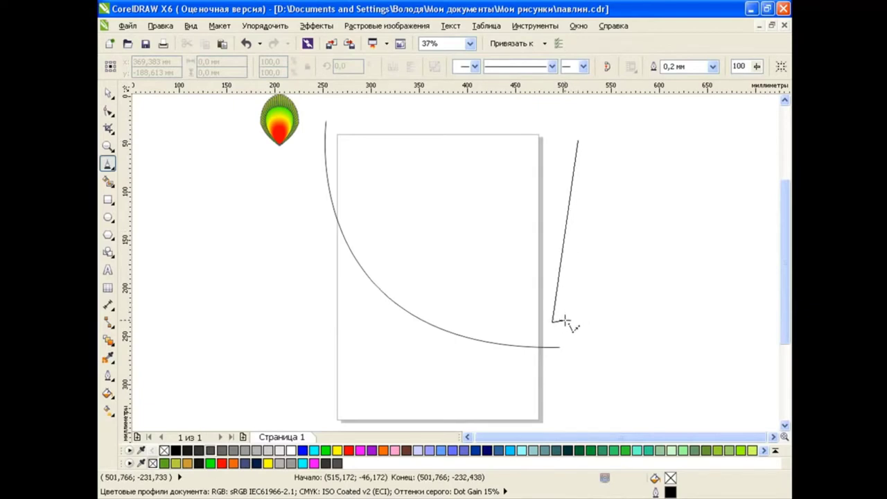
left_click(567, 319)
left_click(578, 141)
Bend the triangle's long side and node handles into a smooth curved blade.
key("F10")
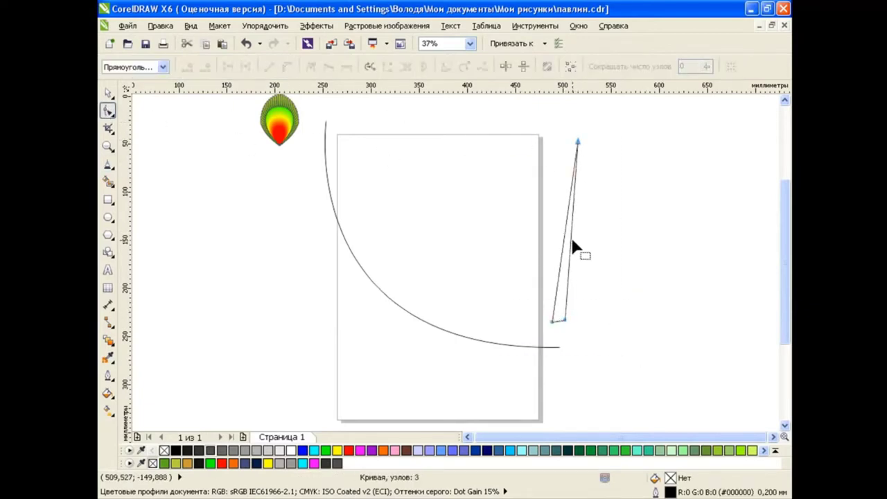
left_click_drag(572, 242, 609, 236)
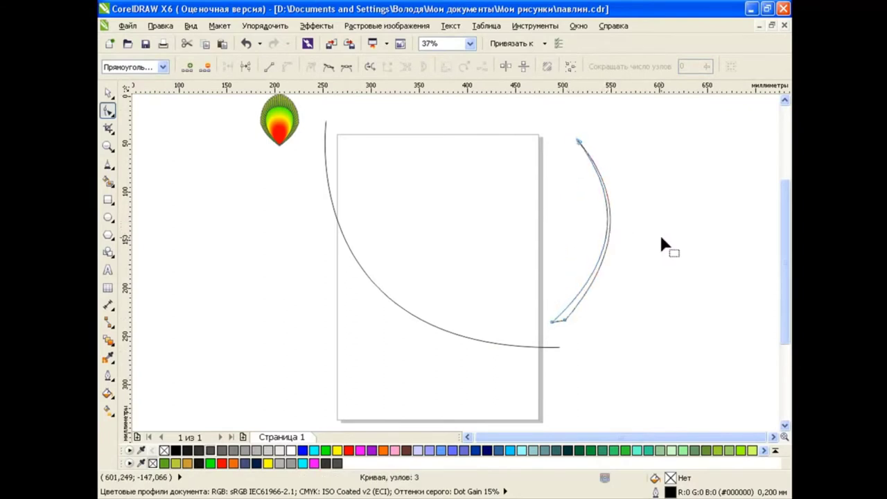
left_click(553, 321)
left_click_drag(607, 270, 597, 295)
left_click_drag(628, 208, 632, 209)
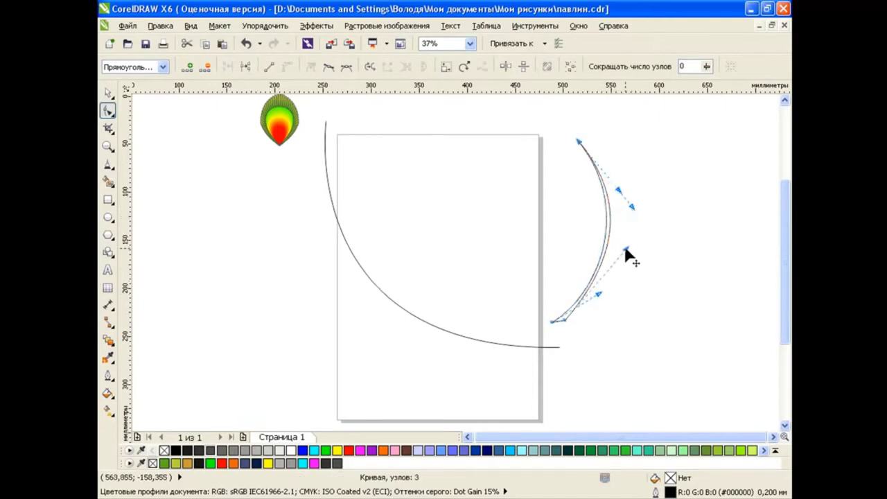
left_click_drag(625, 250, 620, 252)
left_click_drag(590, 298, 574, 311)
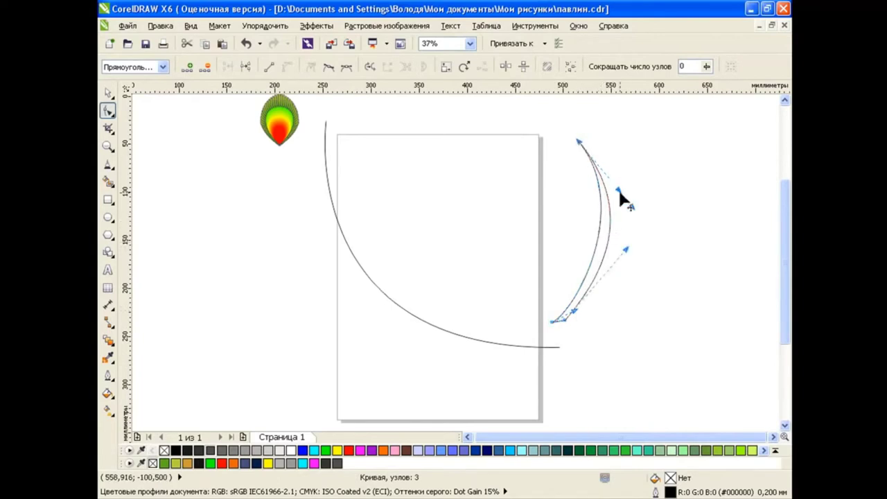
mouse_move(619, 191)
left_mouse_down()
mouse_move(630, 208)
mouse_move(645, 206)
left_mouse_up()
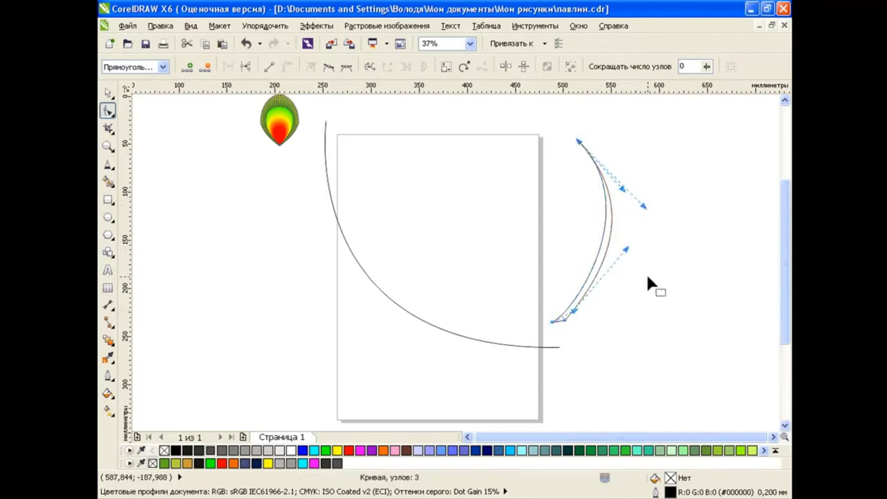
key("space")
key("Escape")
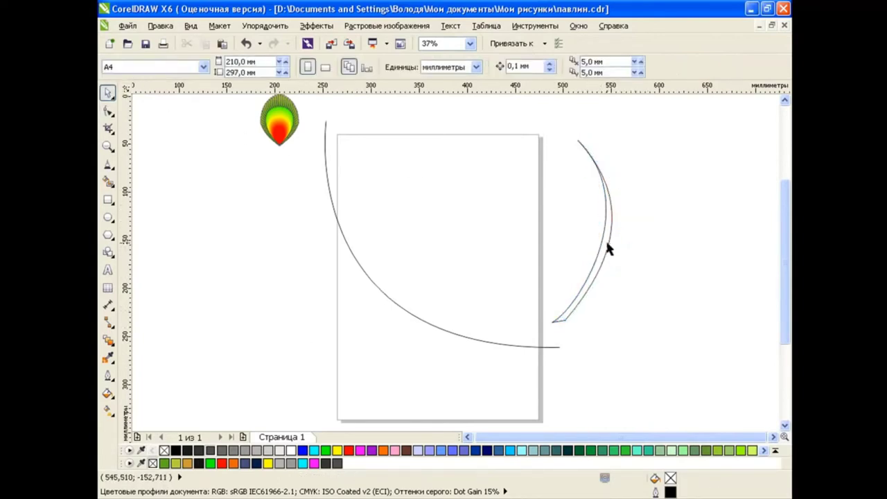
Mirror the curved sliver horizontally and move it onto the page beside the large arc.
left_click(607, 244)
left_click(393, 66)
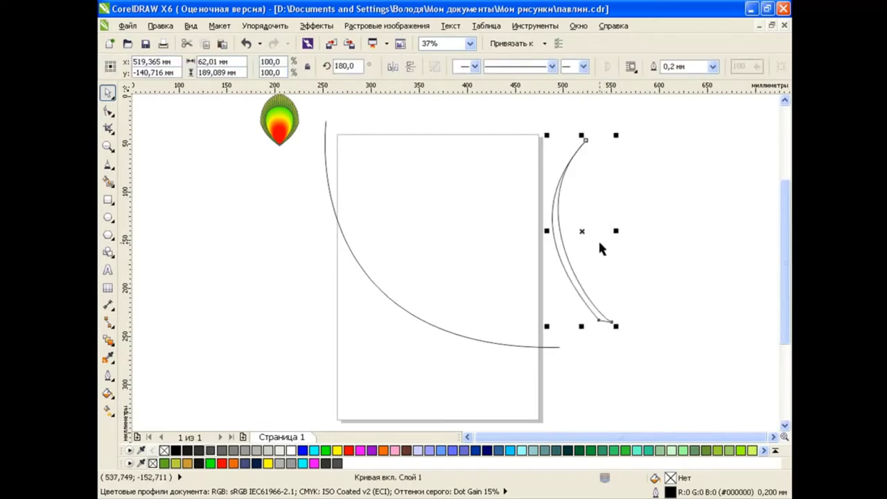
left_click(680, 257)
left_click(589, 296)
left_click_drag(581, 231, 522, 252)
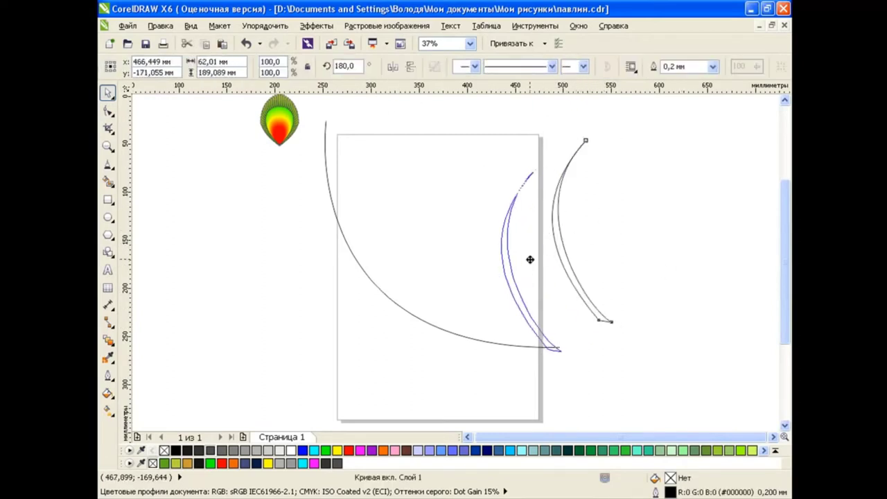
left_click(593, 265)
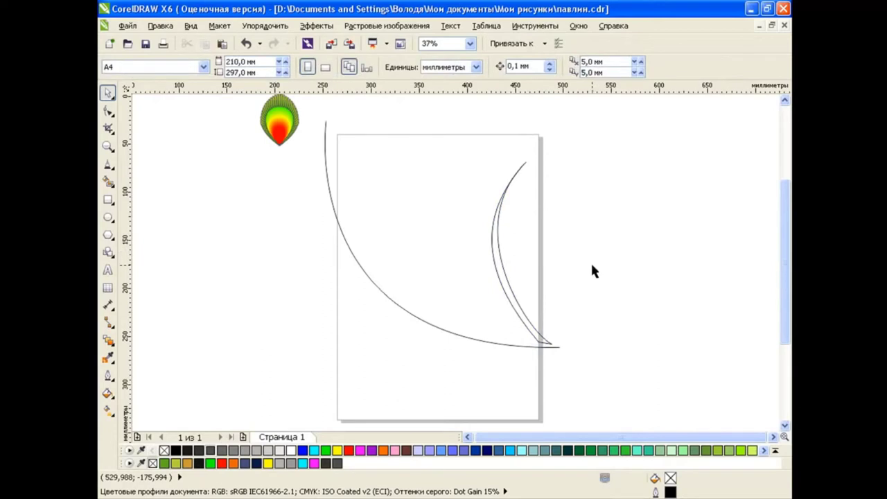
Give the sliver a fountain fill from green to yellow.
left_click(505, 289)
left_click(110, 393)
left_click(149, 408)
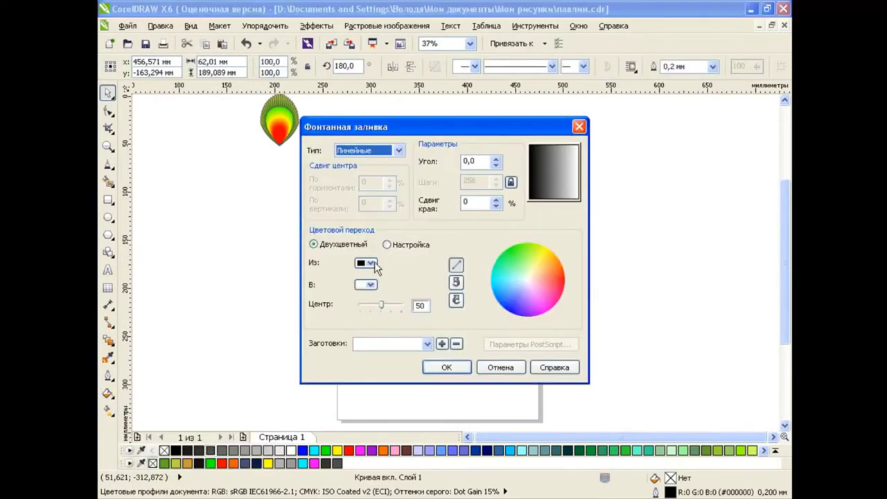
left_click(370, 263)
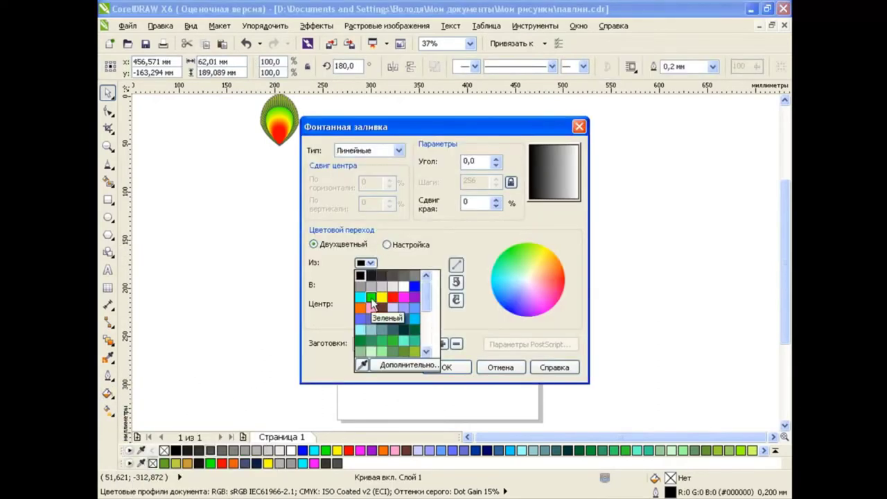
left_click(370, 297)
left_click(366, 285)
left_click(381, 319)
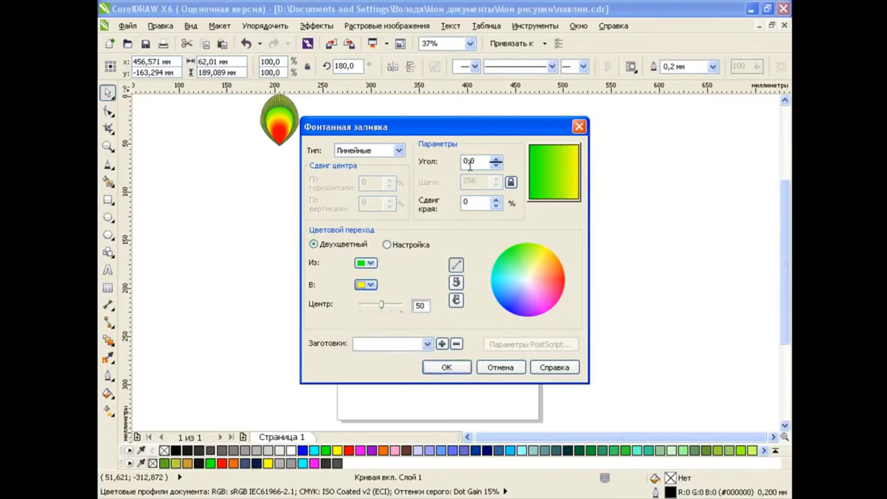
left_click(481, 161)
type("5")
key("Return")
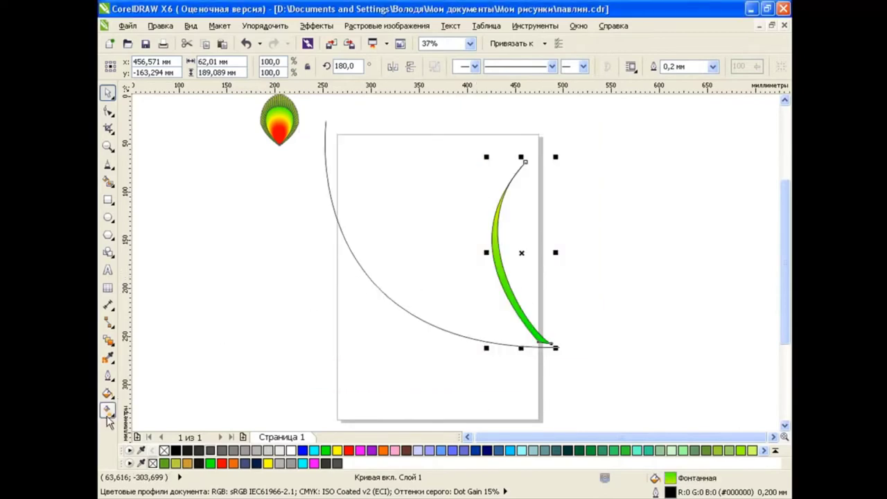
Shift the green sliver's gradient downward and move its top node to reshape it.
left_click(108, 410)
left_click_drag(521, 167, 513, 200)
left_click(107, 111)
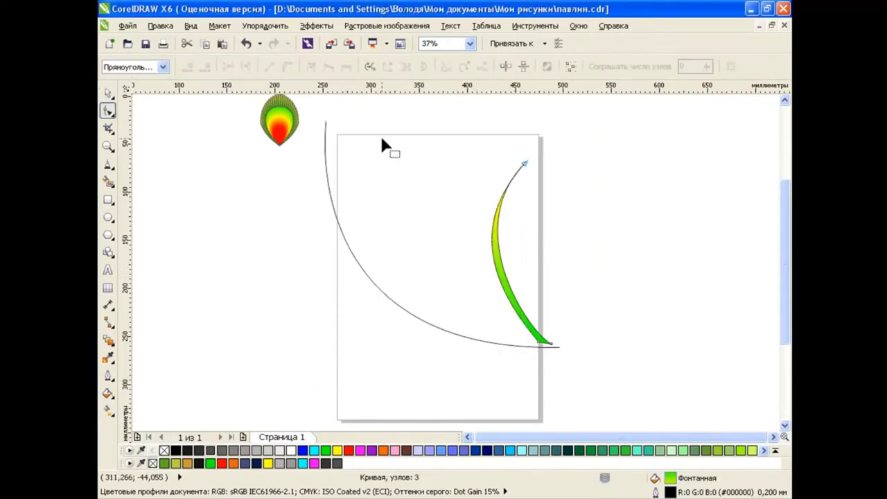
left_click_drag(525, 166, 512, 157)
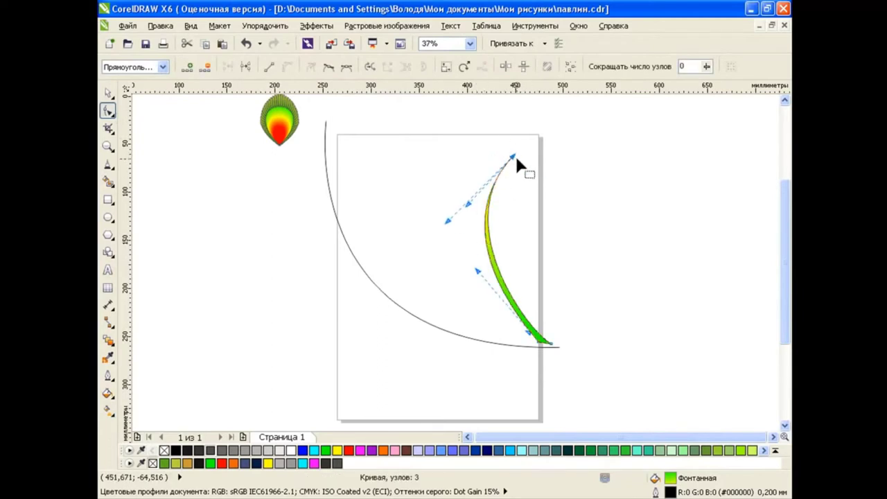
left_click(107, 92)
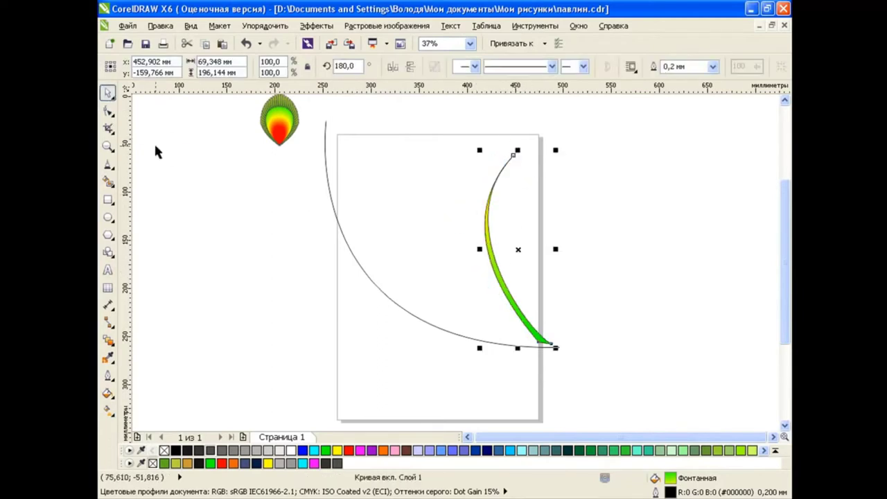
Shrink the green sliver and nudge it down onto the arc's lower end.
left_click(303, 318)
left_click(507, 301)
left_click_drag(477, 148, 530, 293)
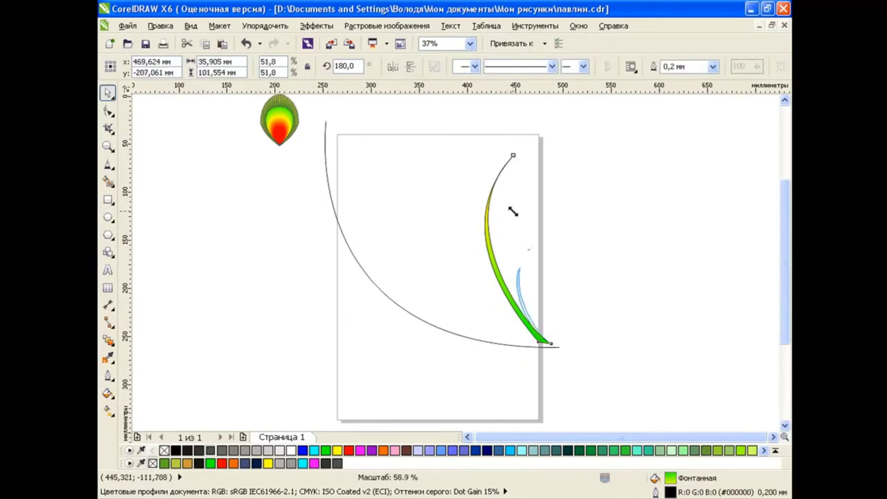
left_click(570, 309)
left_click(547, 343)
scroll(558, 340, "up", 2)
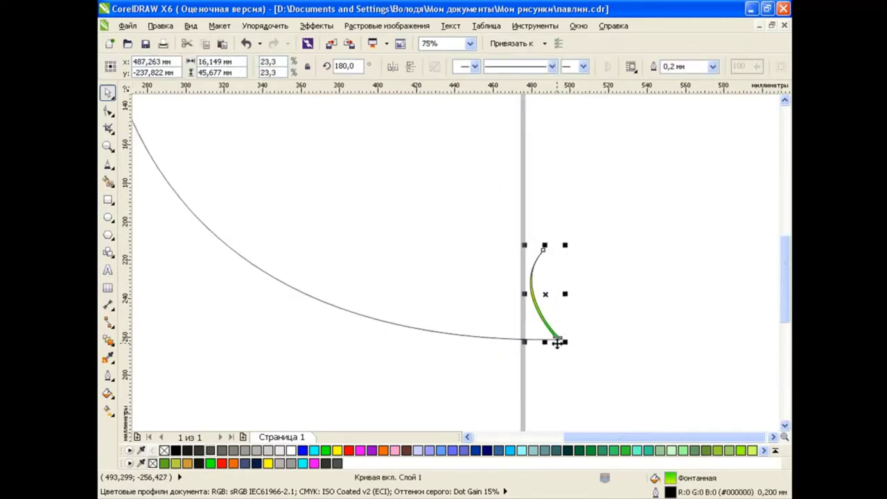
left_click(559, 340)
left_click(517, 255)
left_click_drag(564, 326, 556, 333)
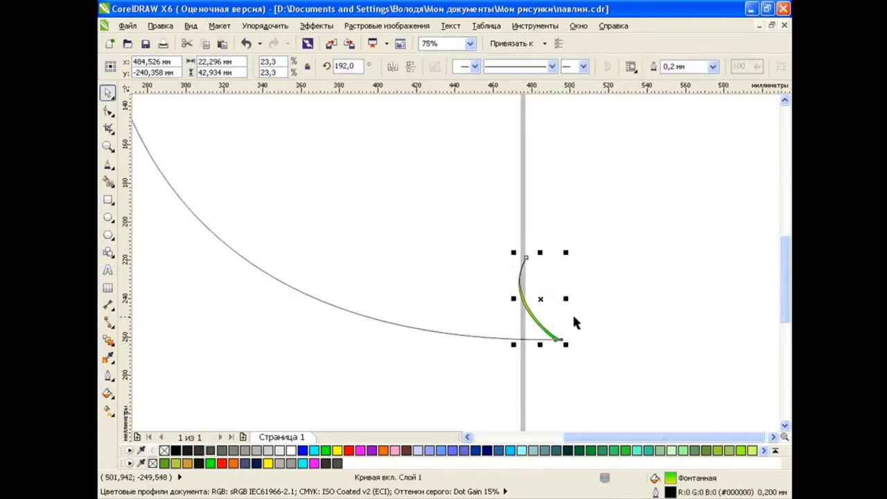
left_click(585, 316)
left_click(558, 338)
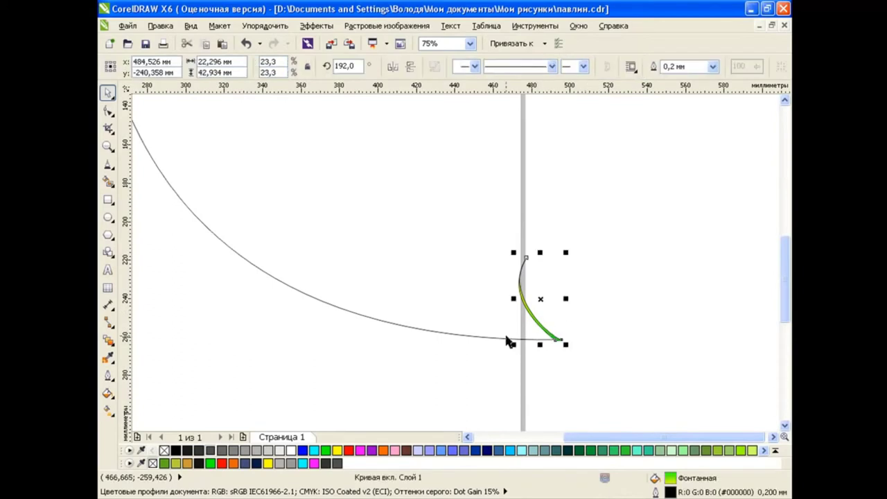
Duplicate the sliver, move the copy left along the arc, tilt it and stretch it taller.
left_click(205, 42)
key("ctrl+v")
left_click_drag(536, 298, 435, 291)
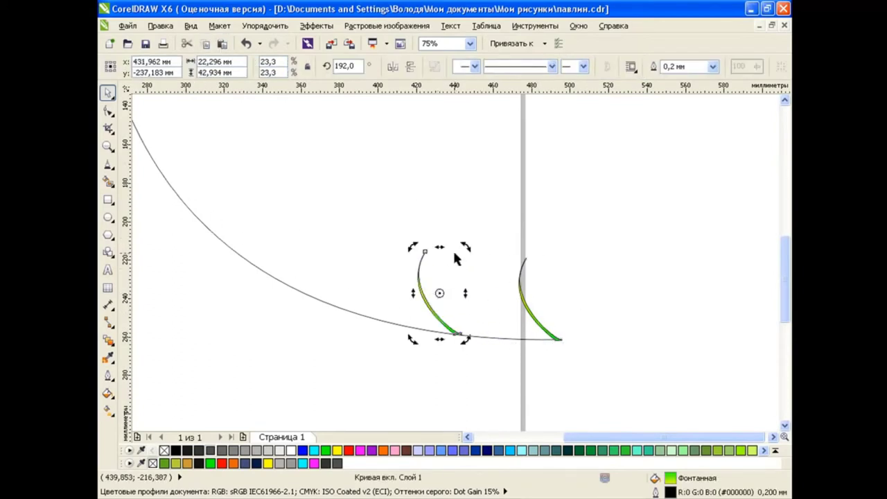
left_click_drag(425, 254, 435, 311)
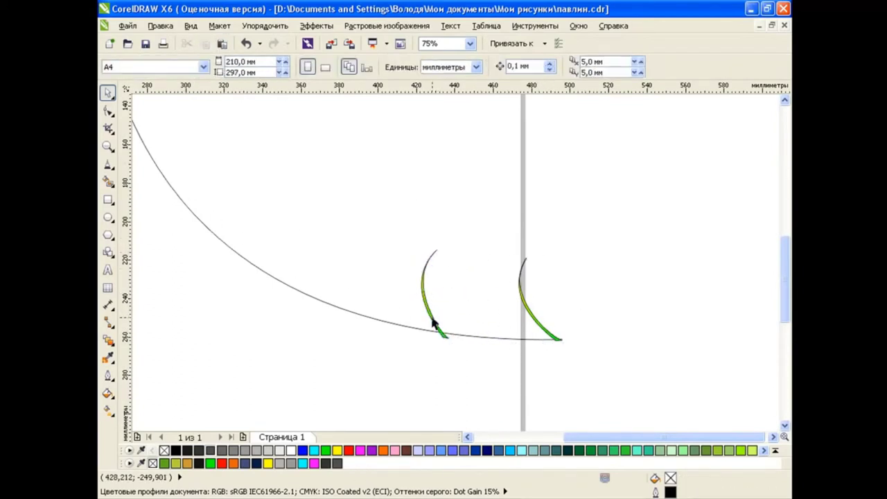
left_click(449, 251)
key("Escape")
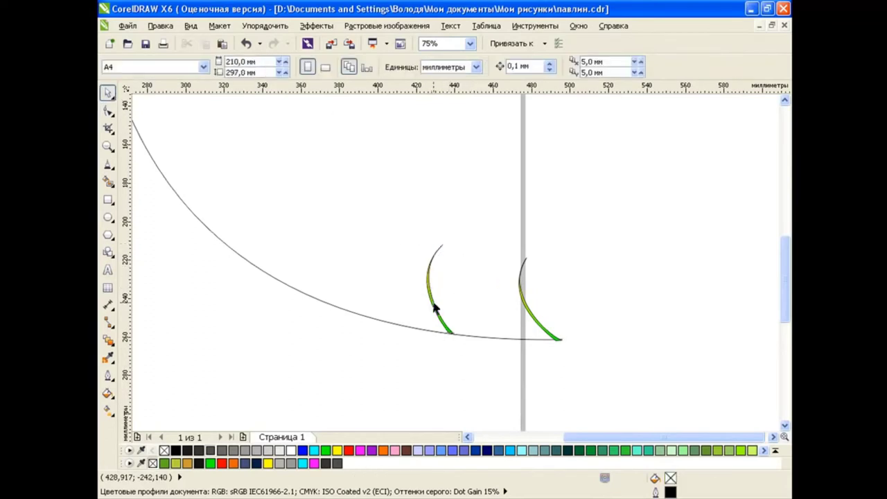
left_click(435, 309)
left_click_drag(439, 240, 443, 223)
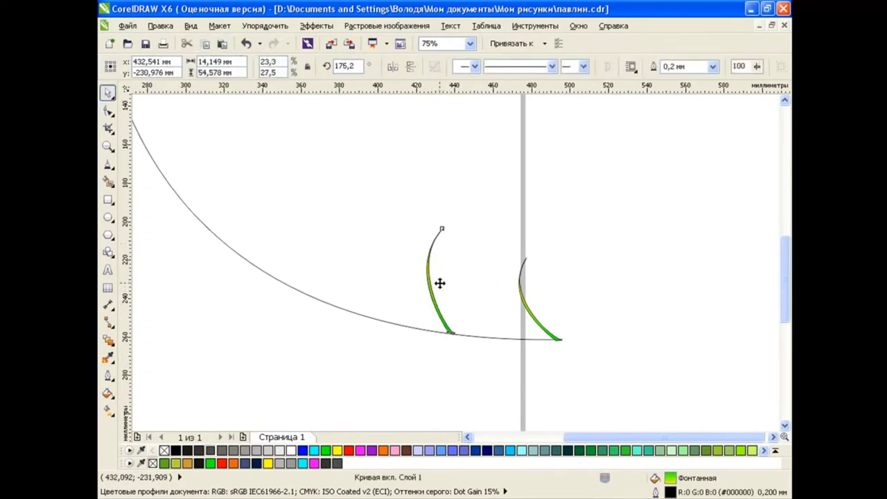
Place a third sliver copy between the other two and stretch it taller.
left_click_drag(439, 283, 486, 288)
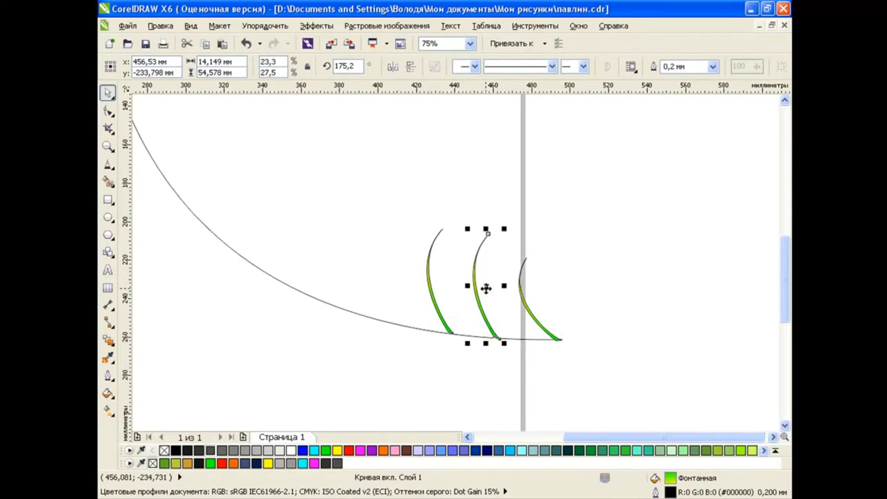
left_click_drag(488, 233, 481, 219)
left_click(481, 278)
left_click(430, 284)
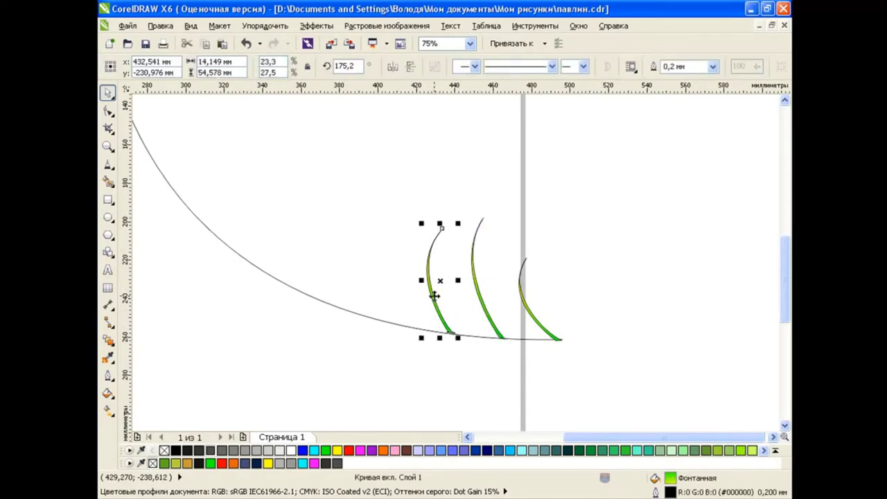
key("F10")
key("space")
left_click(437, 277)
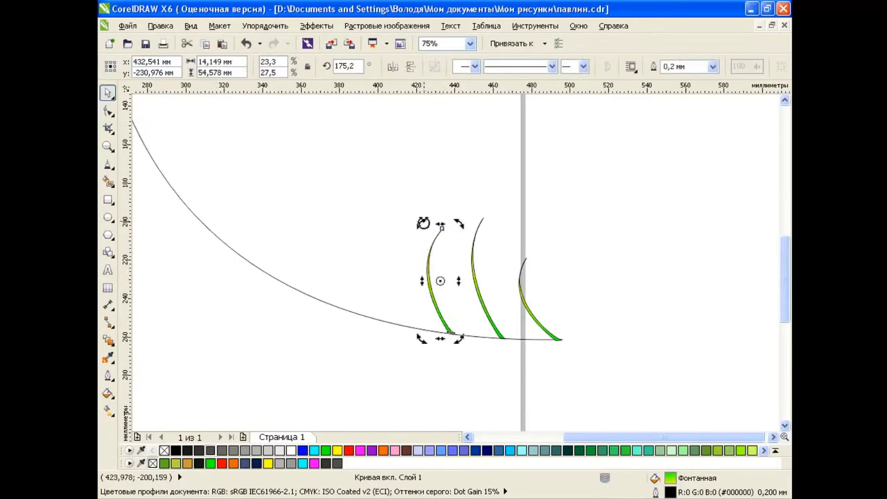
left_click(442, 355)
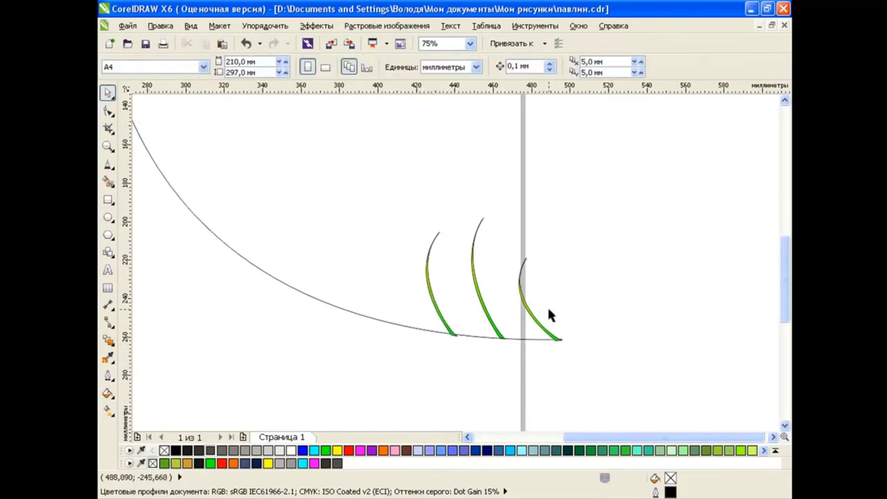
Rotate the left green leaf counter-clockwise so it fans along the stem.
left_click(526, 307)
left_click(477, 298)
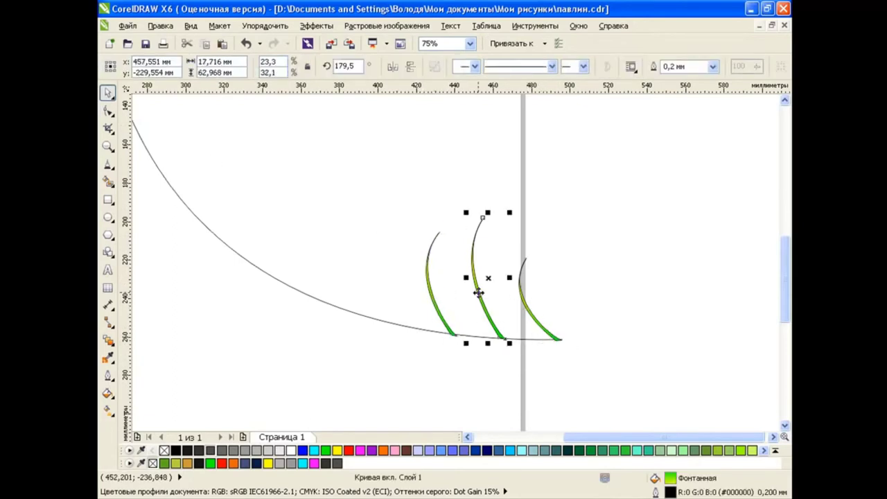
left_click(167, 115)
left_click(485, 284)
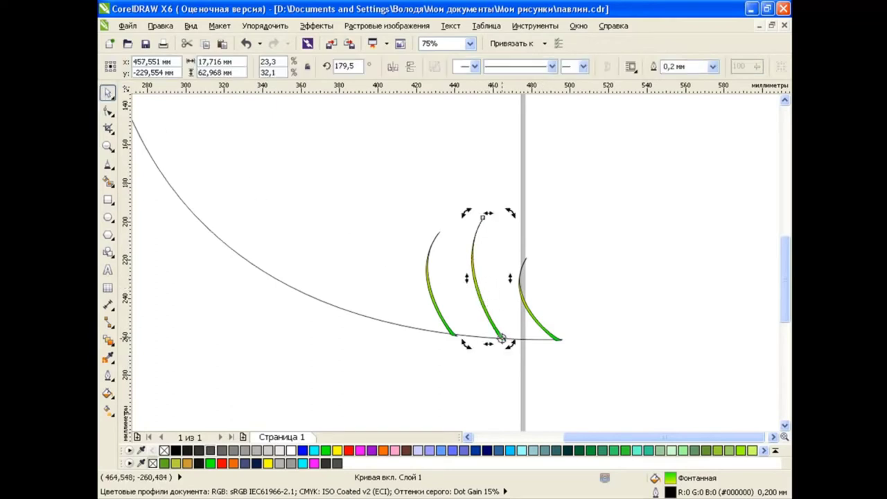
left_click(434, 302)
left_click(451, 336)
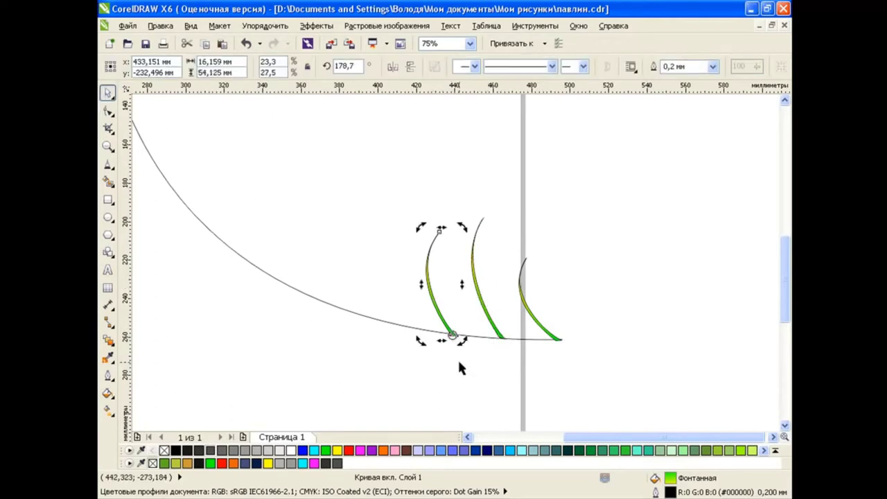
key("F10")
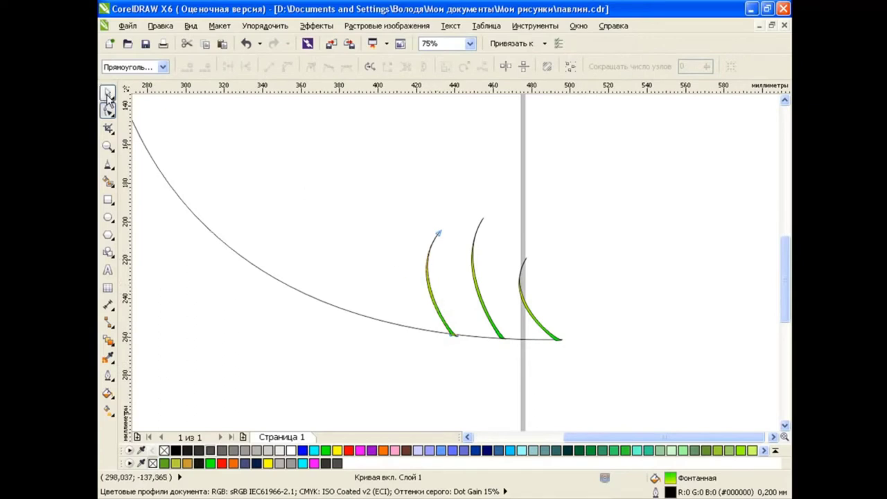
left_click(108, 93)
left_click_drag(422, 230, 413, 232)
left_click(485, 388)
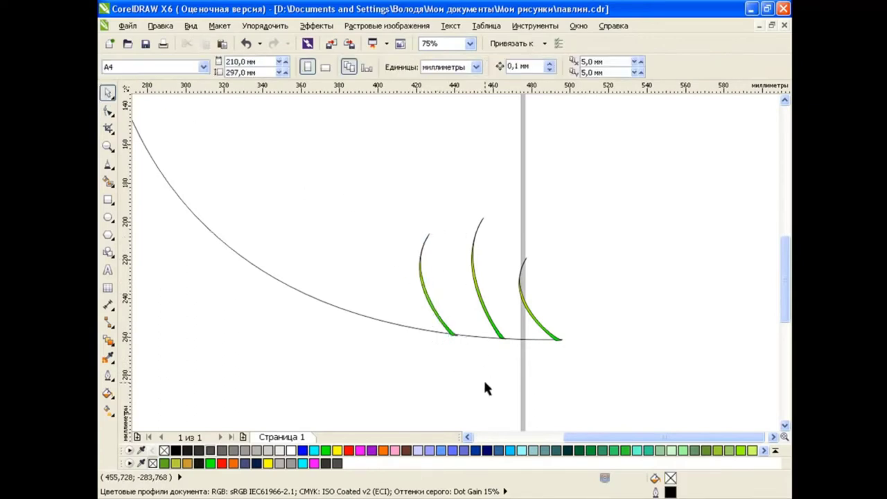
Blend the middle green leaf into the right leaf in 20 steps.
scroll(485, 384, "down", 1)
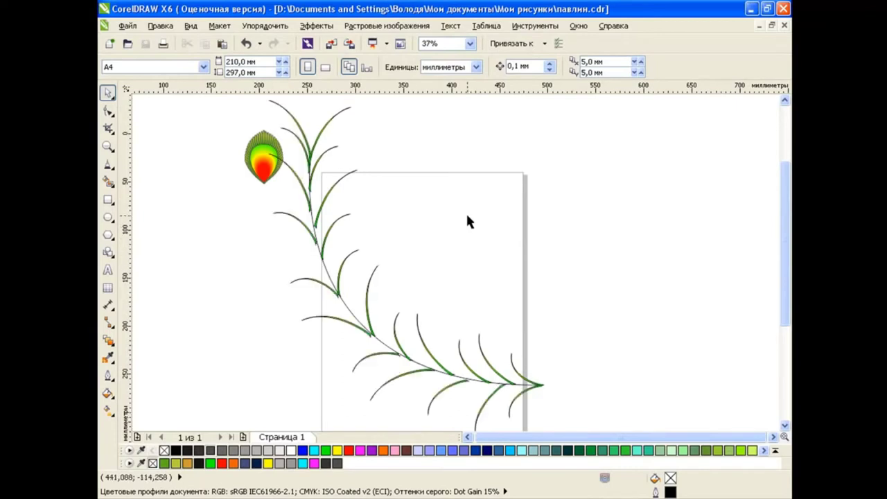
scroll(534, 391, "up", 1)
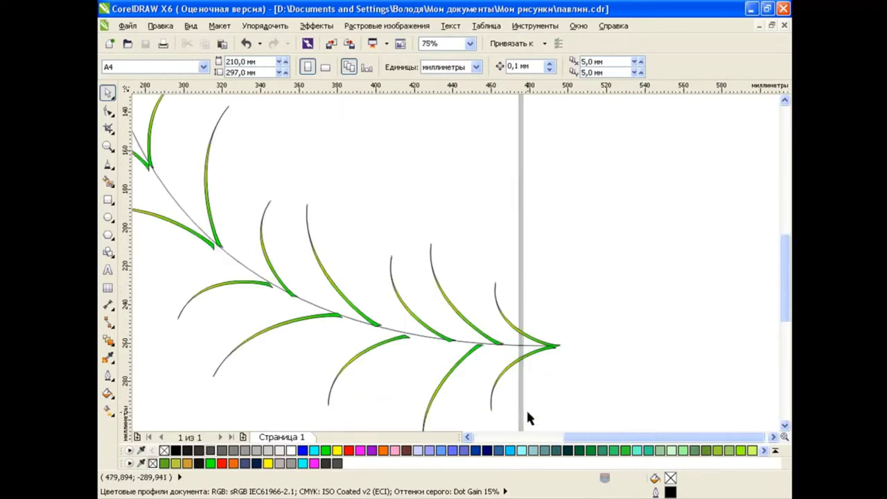
scroll(526, 405, "up", 1)
left_click(107, 340)
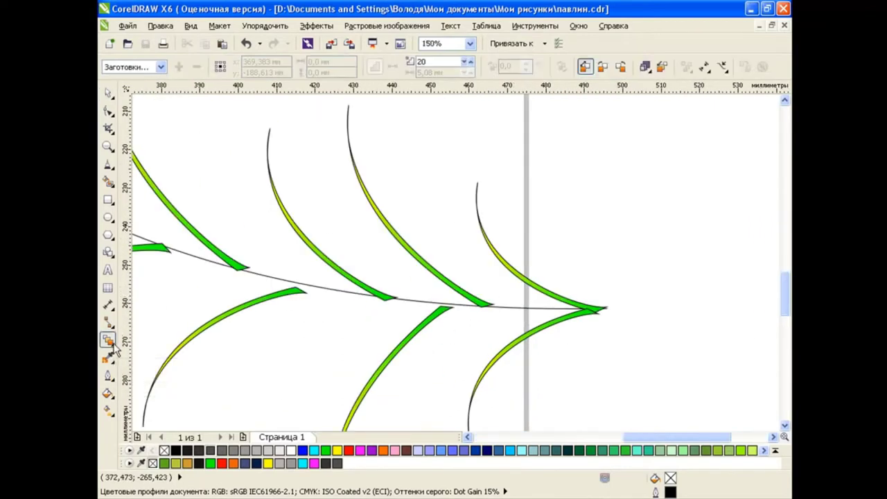
left_click(516, 291)
left_click_drag(517, 291, 452, 289)
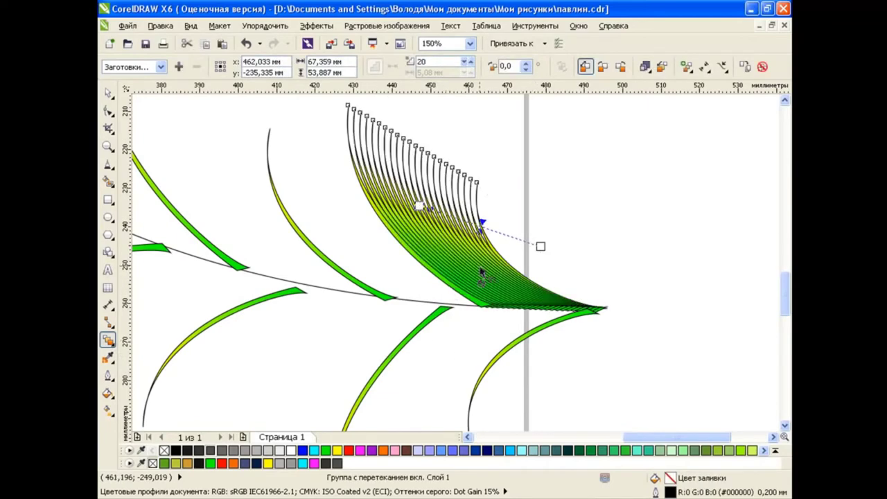
key("space")
key("Escape")
Drag the blend's control leftward so the strands fan into a denser sheaf.
scroll(393, 234, "down", 1)
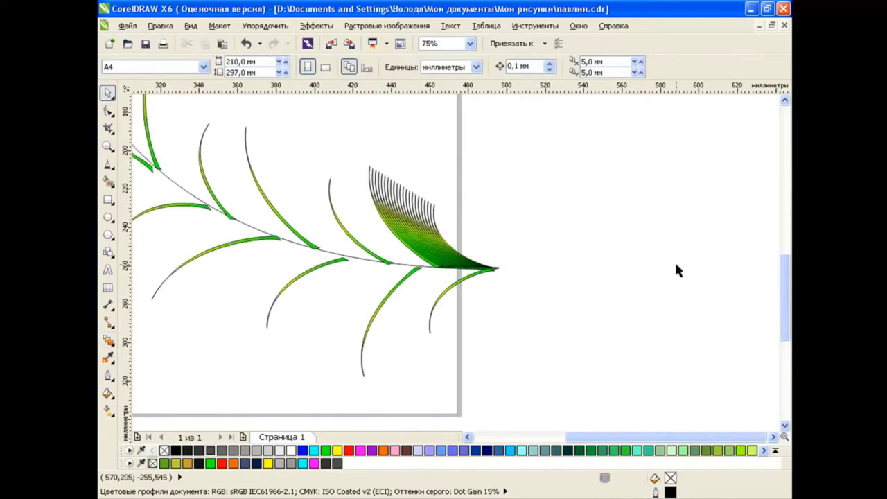
left_click_drag(784, 305, 776, 272)
left_click_drag(665, 437, 638, 436)
left_click(566, 354)
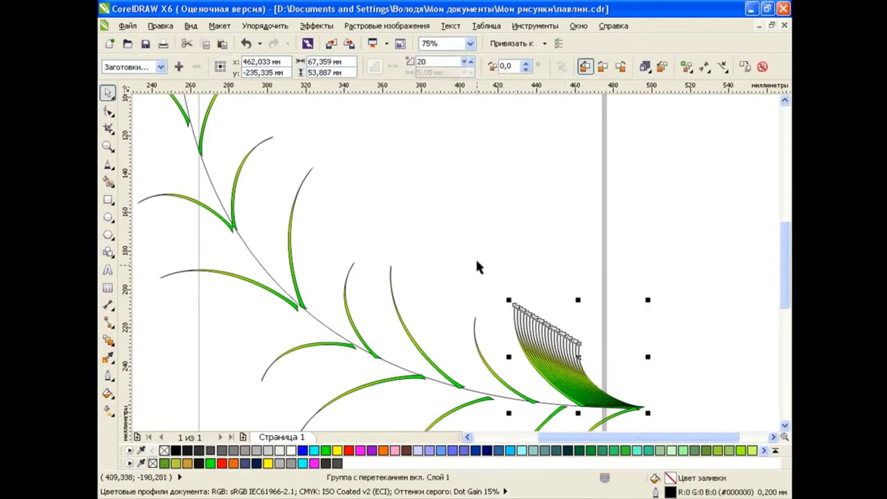
left_click(578, 256)
left_click(107, 340)
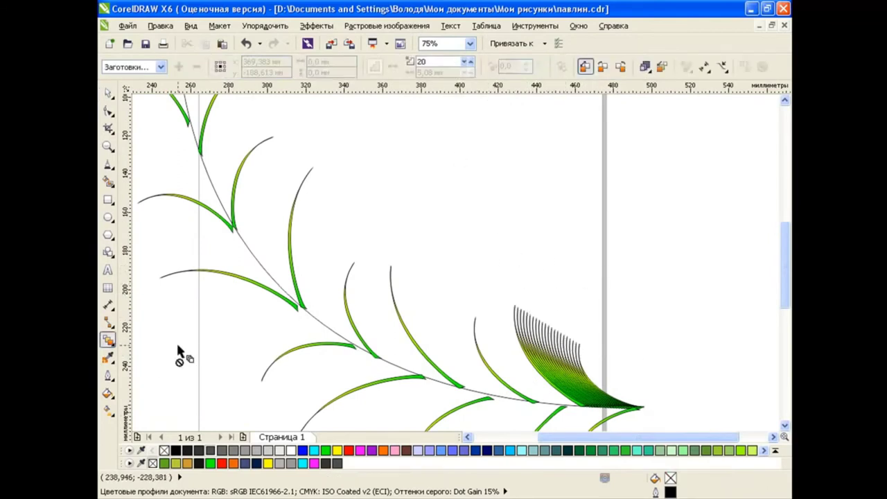
left_click(544, 383)
left_click_drag(545, 384, 506, 381)
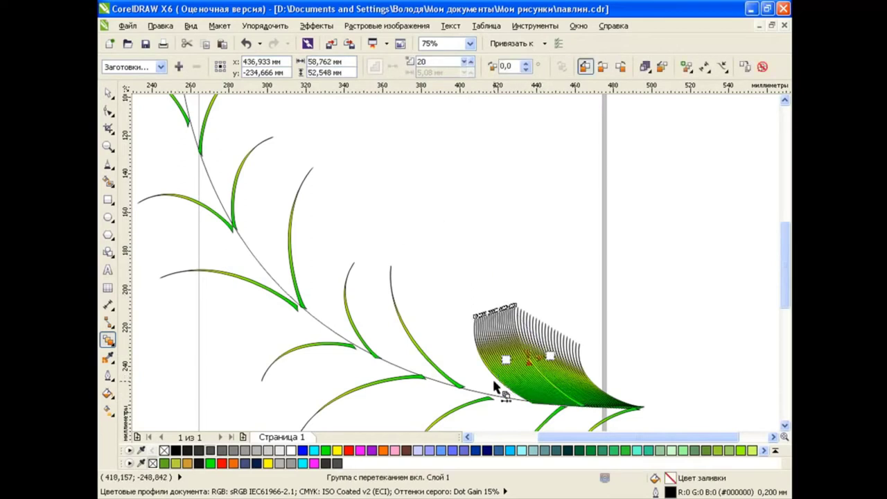
left_click(107, 93)
left_click(675, 333)
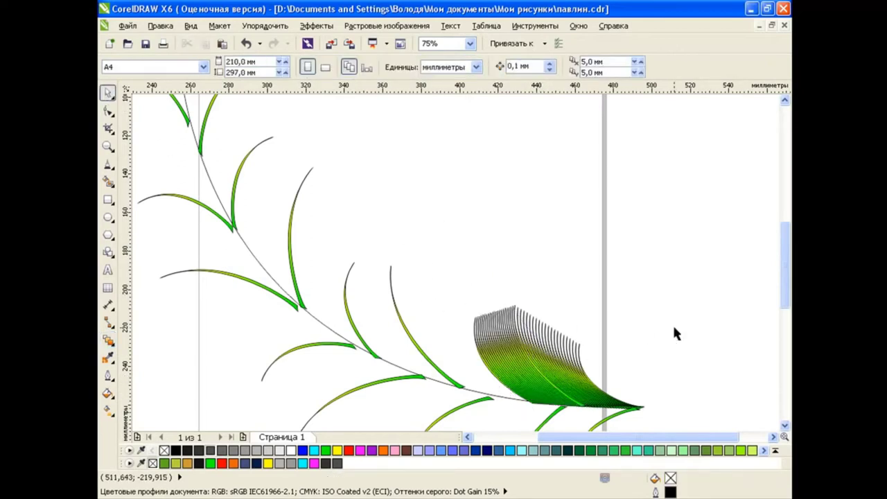
Select all 42 parts of the feather, blends and stem, and group them.
key("F4")
left_click(492, 349)
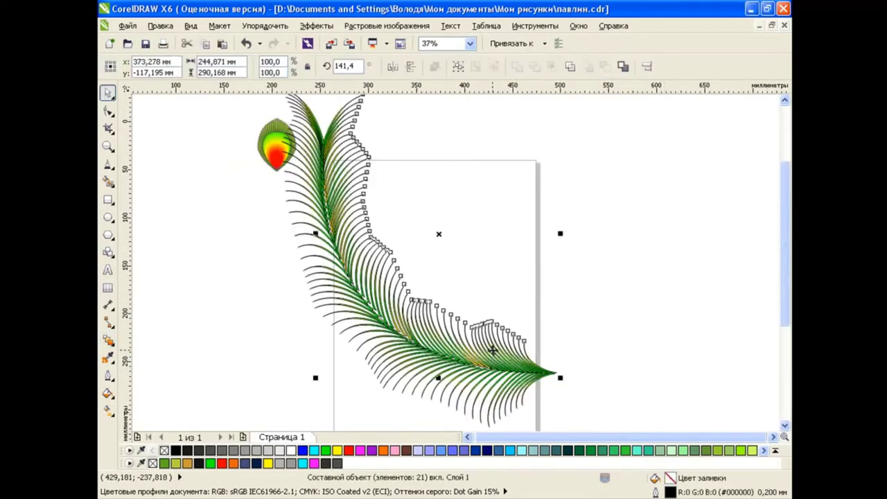
left_click(465, 394, "shift")
left_click_drag(418, 258, 568, 235)
left_click(369, 221)
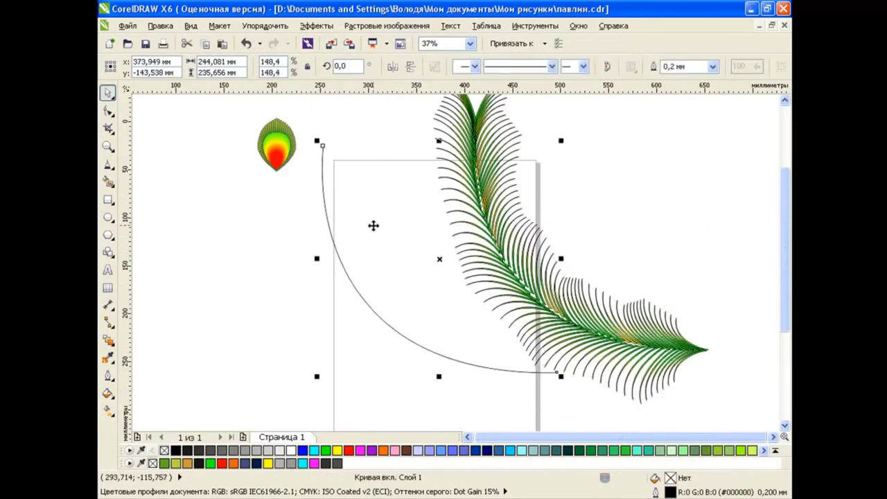
left_click(387, 257)
left_click(520, 314)
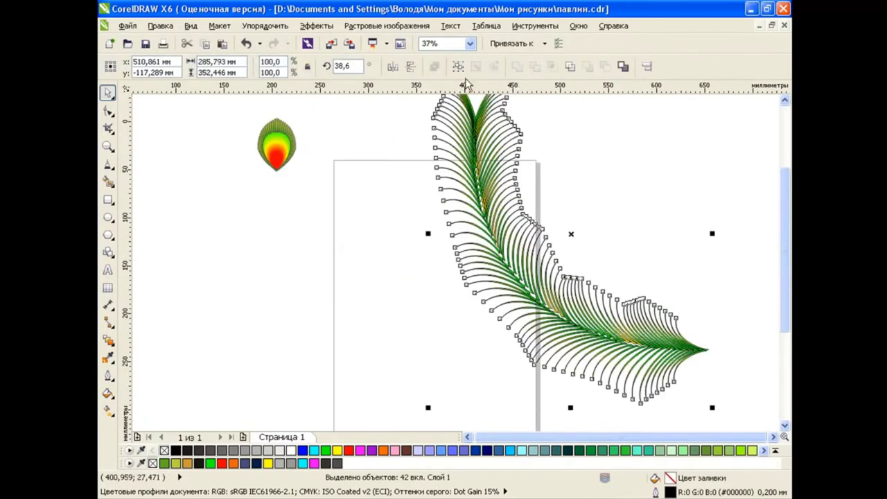
key("ctrl+g")
Move and scale the grouped feather onto the page, with the coloured eye at its top.
left_click_drag(512, 225, 393, 263)
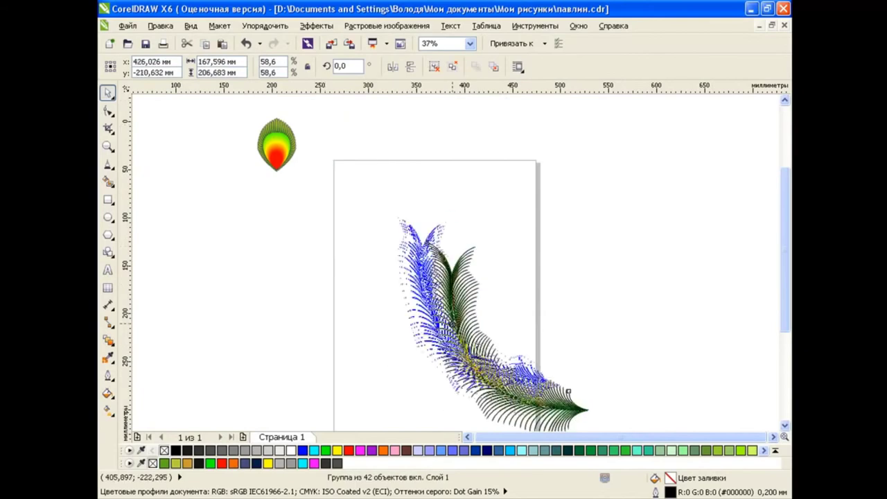
left_click_drag(328, 129, 332, 178)
left_click_drag(277, 144, 351, 186)
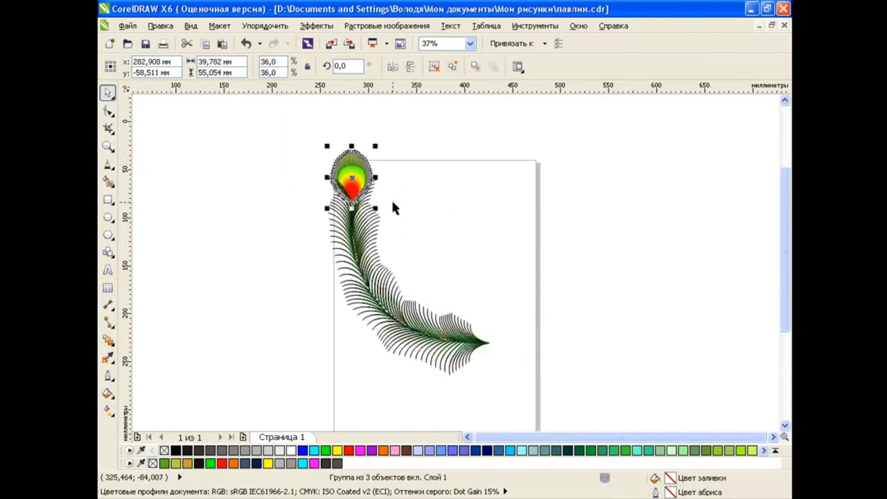
left_click(446, 199)
left_click(361, 174)
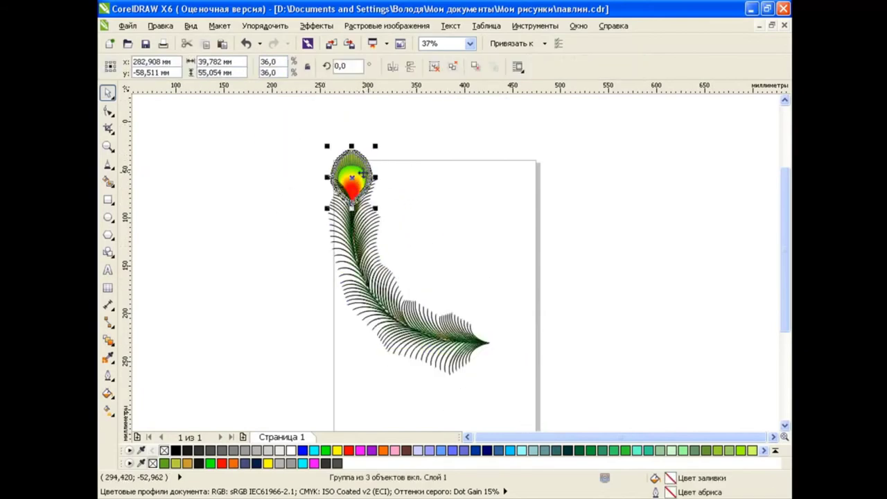
left_click(512, 239)
Remove the dark outlines from the feather and its eye.
left_click_drag(346, 216, 543, 384)
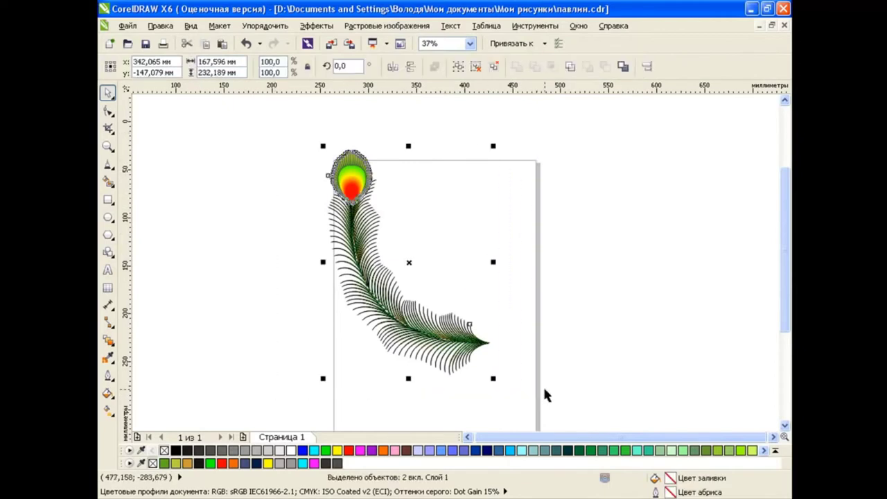
right_click(164, 452)
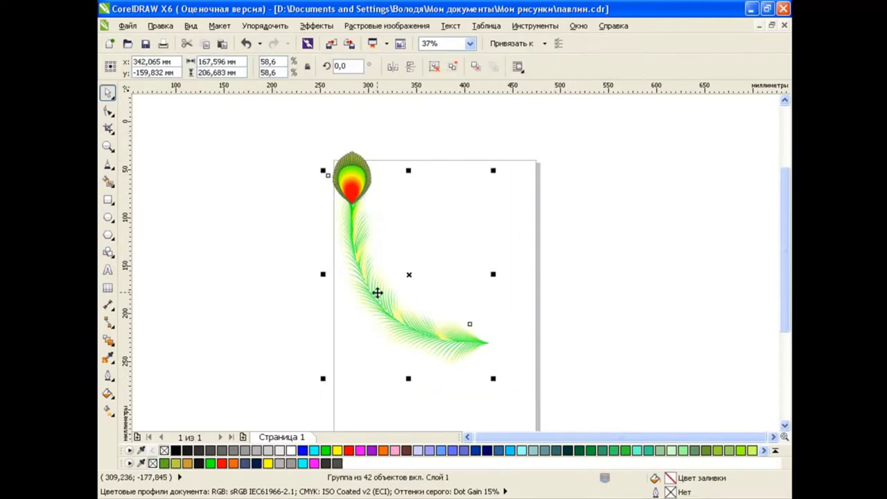
left_click(377, 292)
left_click(136, 307)
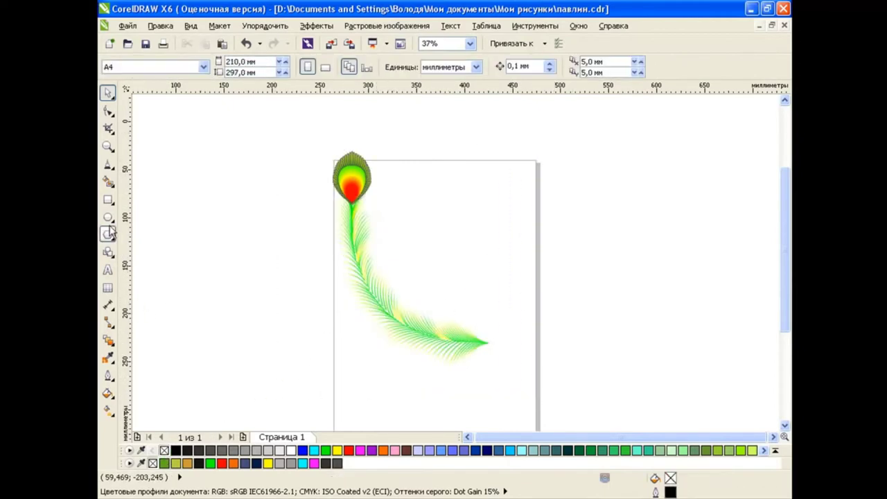
left_click(108, 217)
Add a large black ellipse behind the feather, then delete it.
left_click_drag(240, 129, 623, 402)
left_click(175, 451)
key("shift+Page_Down")
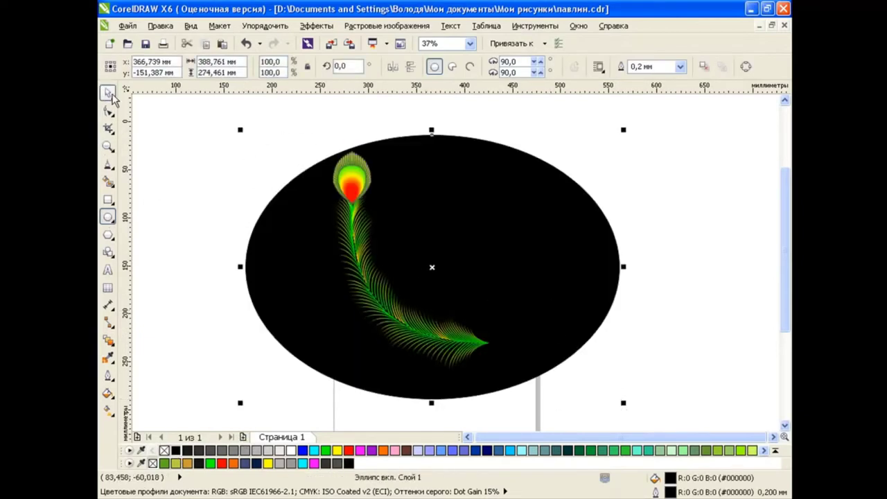
left_click(109, 92)
left_click(186, 231)
left_click(518, 210)
key("Delete")
Shrink the feather-and-eye group and park it off the page's upper left.
left_click_drag(261, 133, 510, 325)
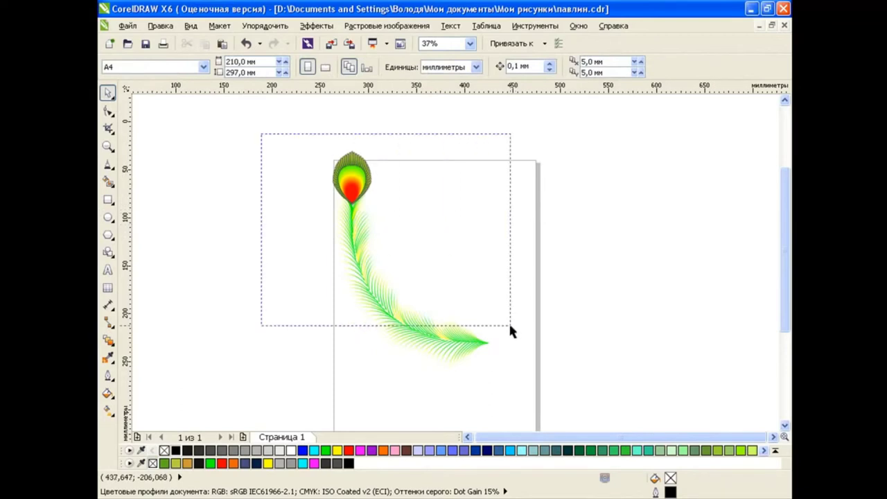
left_click_drag(269, 132, 543, 388)
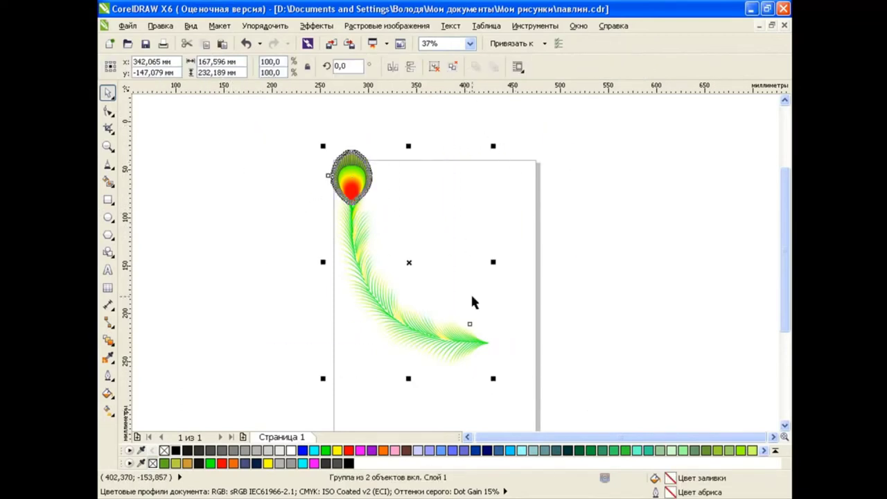
left_click_drag(493, 378, 406, 257)
left_click_drag(372, 212, 311, 184)
left_click(446, 251)
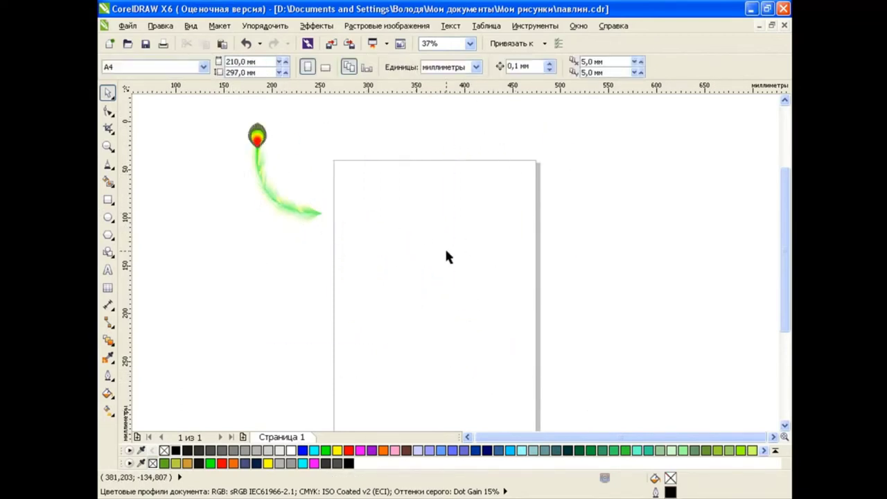
Draw an ellipse, convert it to curves, and pull its nodes into a pointed teardrop.
scroll(552, 220, "down", 1)
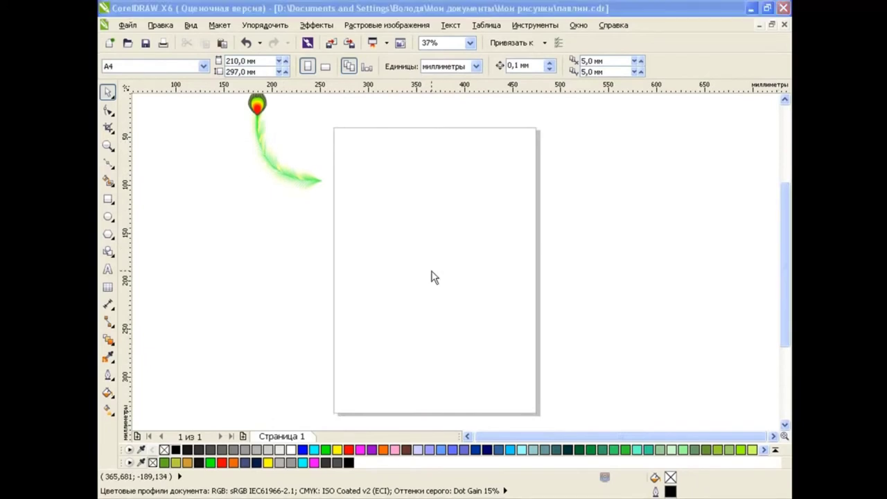
left_click(111, 217)
left_click_drag(350, 239, 502, 343)
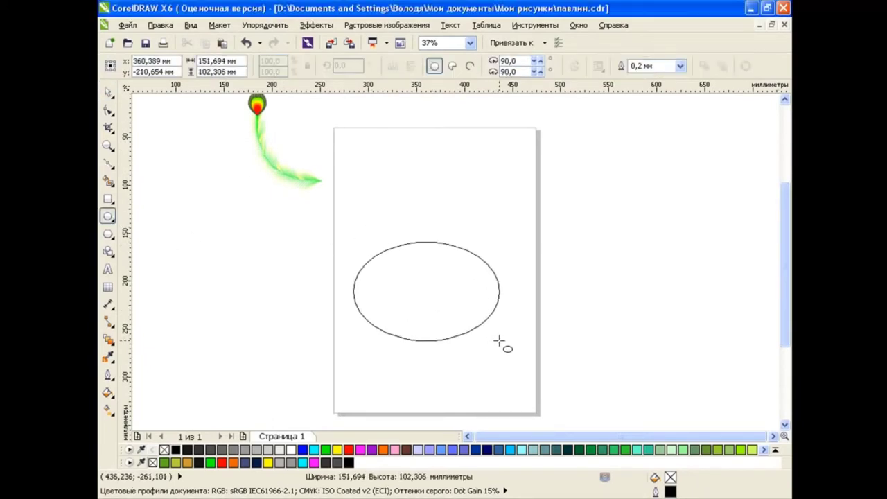
left_click(746, 66)
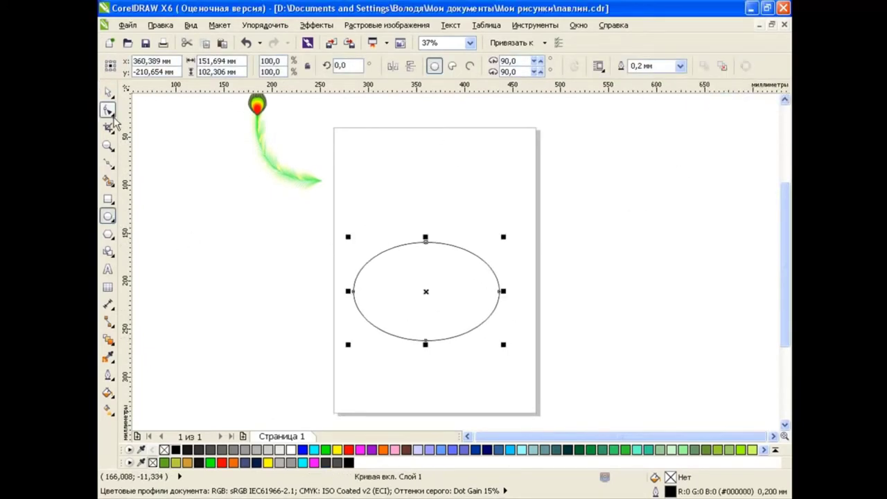
left_click(109, 111)
left_click(149, 111)
left_click_drag(498, 291, 613, 168)
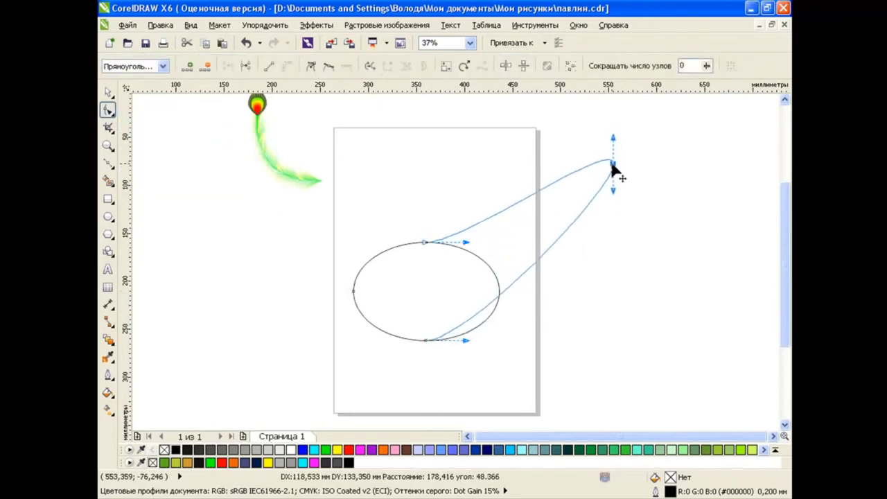
left_click(426, 340)
left_click_drag(473, 340, 589, 340)
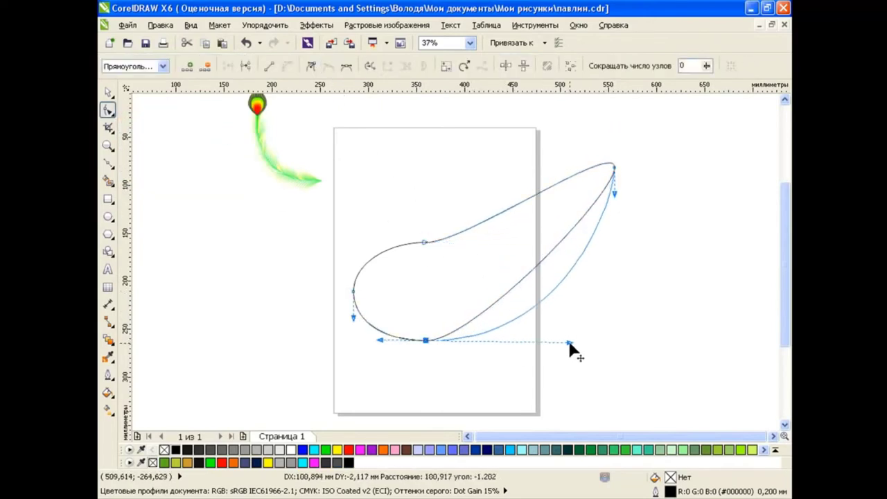
left_click(425, 242)
left_click(567, 176)
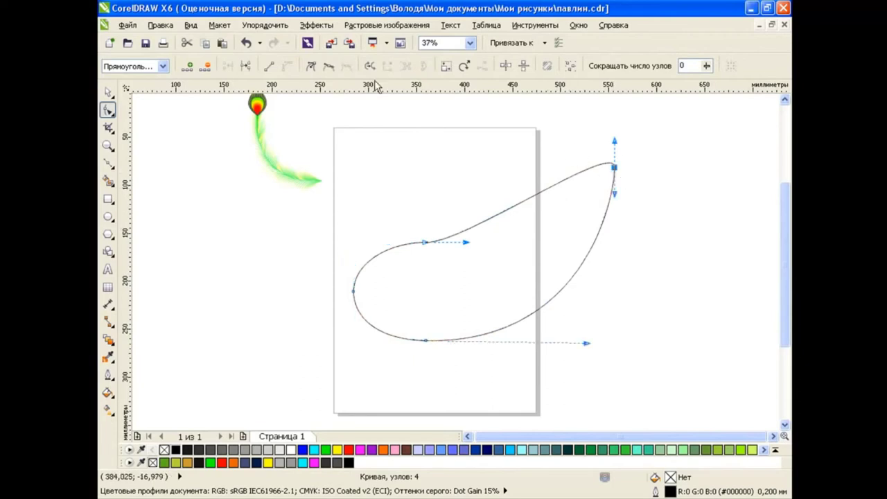
left_click_drag(615, 142, 556, 247)
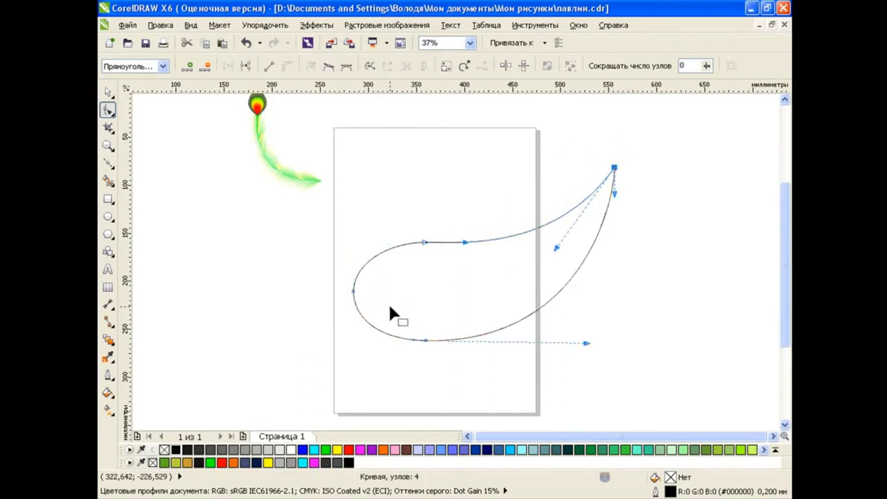
Shift the teardrop left, tilt it about 24°, and shrink it to about half size.
left_click(108, 93)
left_click_drag(492, 289, 451, 286)
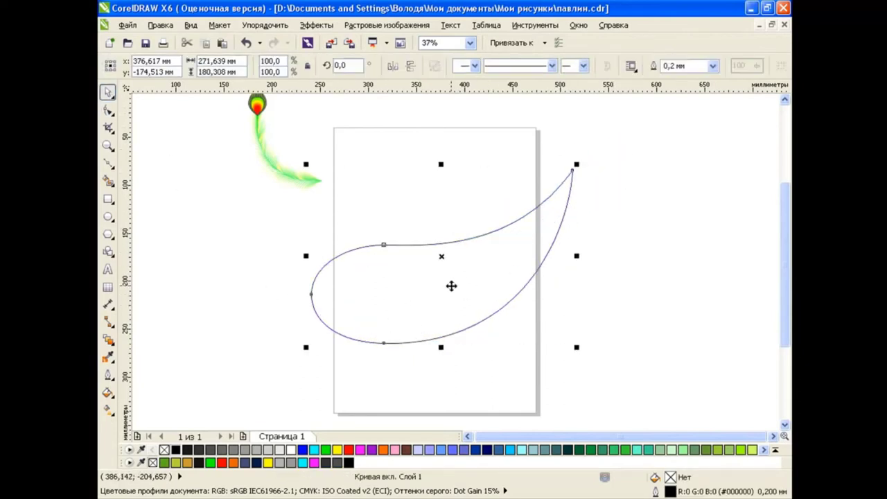
left_click(441, 258)
left_click_drag(577, 165, 485, 199)
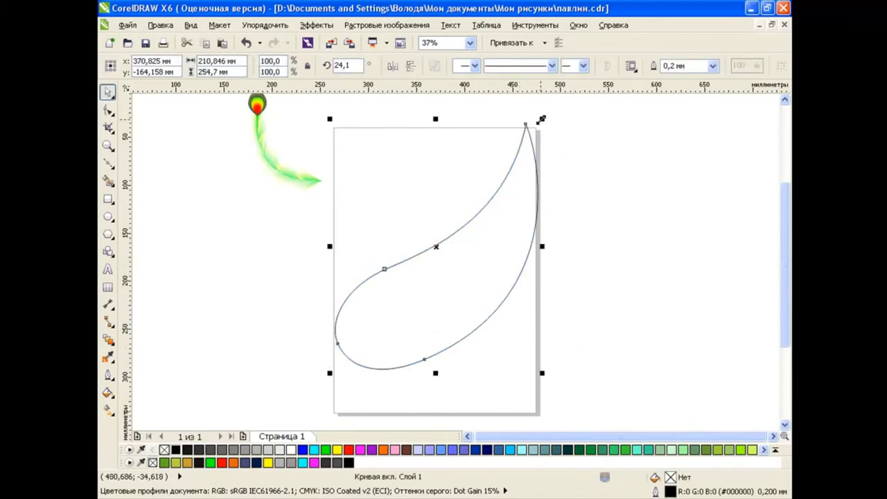
left_click_drag(530, 122, 470, 236)
left_click(551, 273)
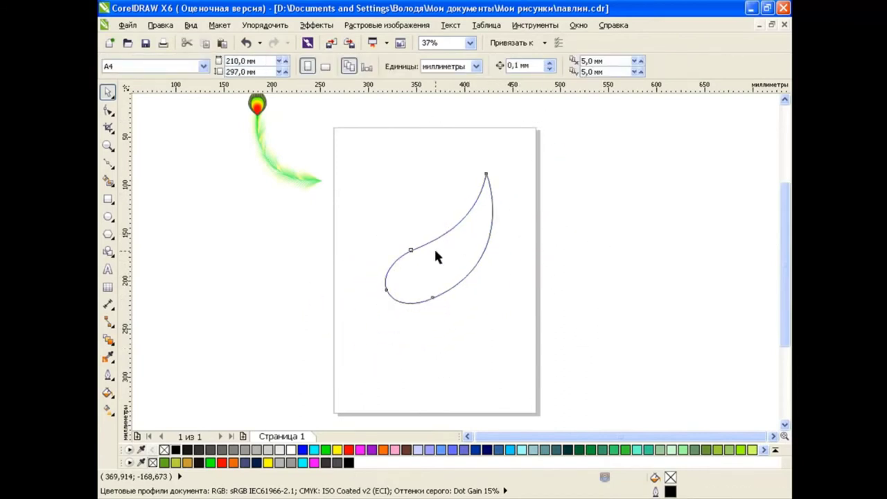
Make a smaller vertically mirrored copy of the curve, rotate it, and place it at the lower left.
left_click(488, 250)
left_click(410, 65)
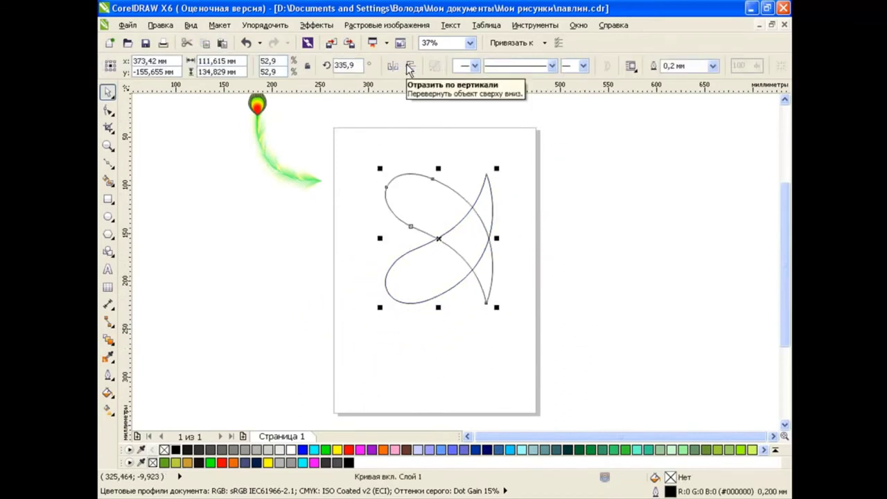
left_click_drag(447, 257, 448, 247)
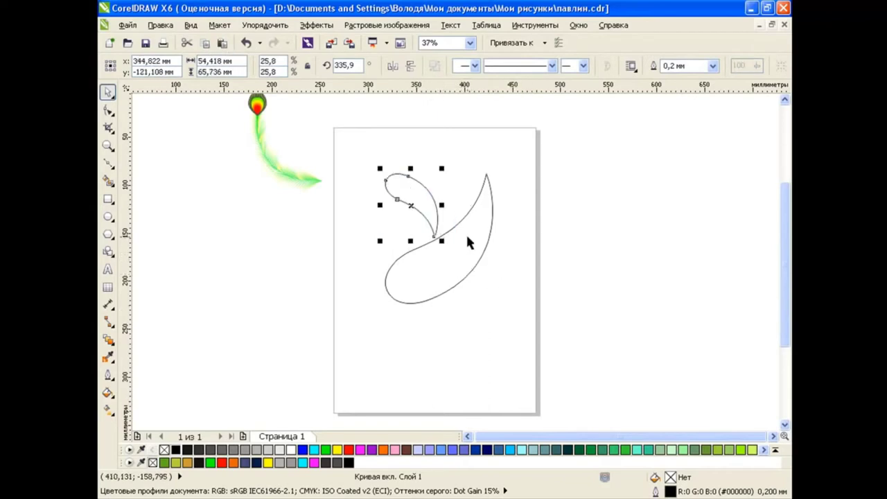
left_click(406, 204)
mouse_move(442, 170)
left_mouse_down()
mouse_move(459, 214)
mouse_move(454, 207)
mouse_move(483, 220)
left_mouse_up()
left_click(436, 208)
mouse_move(435, 194)
left_mouse_down()
mouse_move(424, 274)
mouse_move(399, 292)
mouse_move(357, 291)
left_mouse_up()
left_click(401, 282)
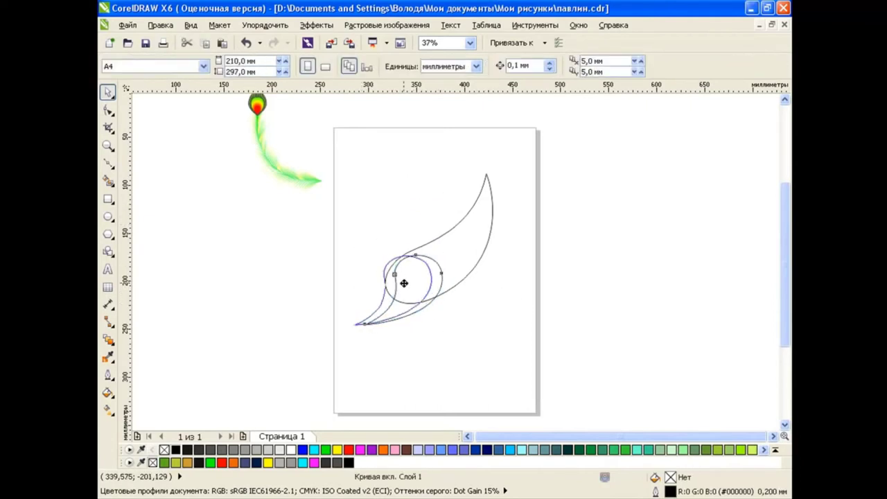
left_click(399, 283)
left_click_drag(401, 266, 403, 261)
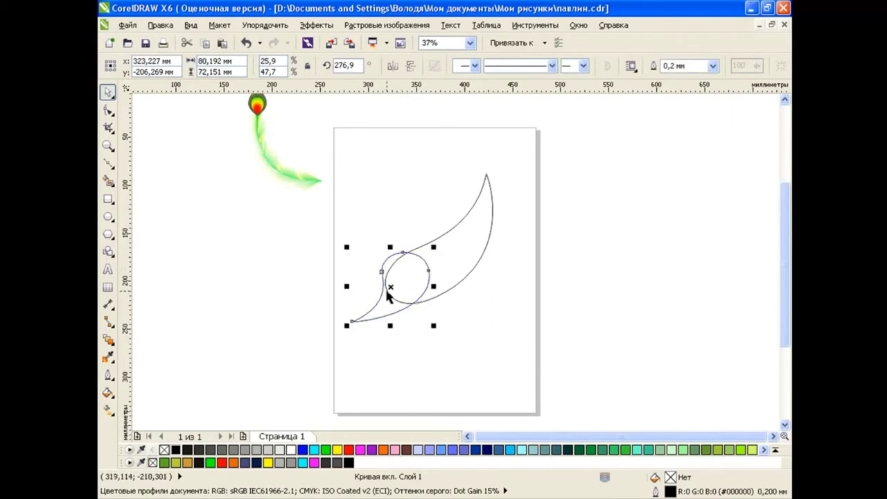
Bend the small loop's nodes so one side curls down toward the pointed tip.
left_click(526, 311)
left_click(391, 294)
key("F10")
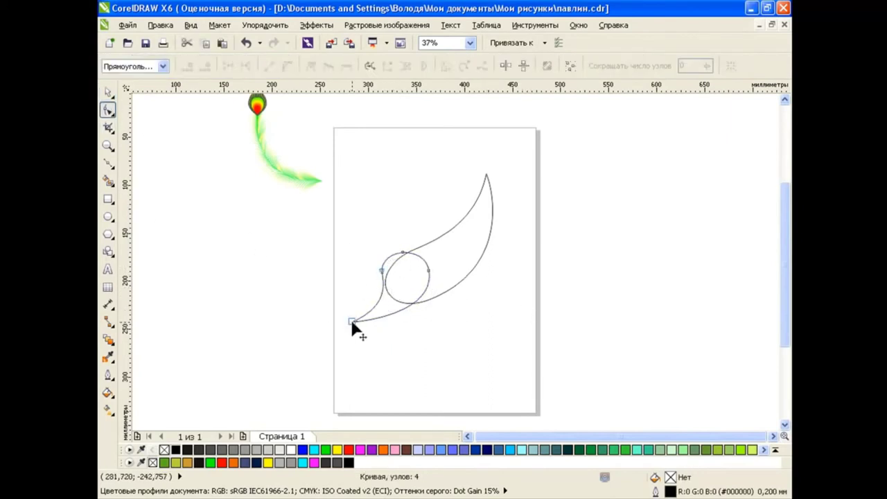
mouse_move(368, 331)
left_mouse_down()
mouse_move(396, 332)
mouse_move(382, 283)
mouse_move(406, 253)
left_mouse_up()
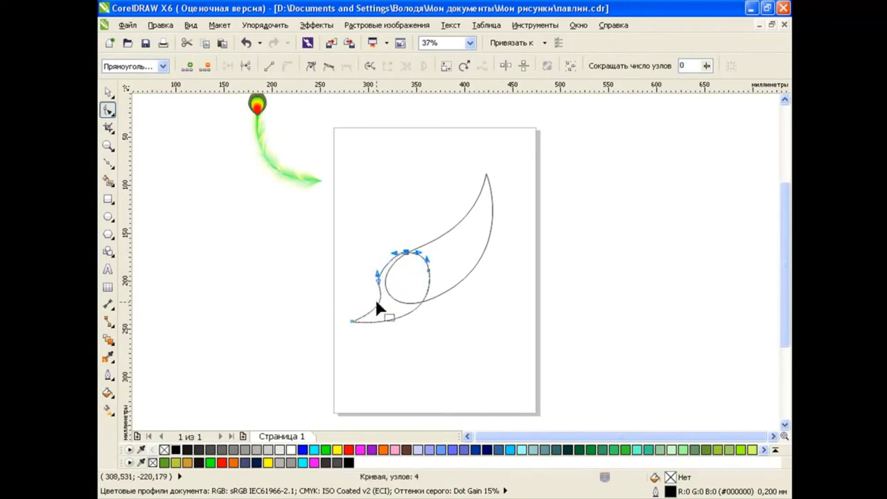
left_click(375, 300)
left_click(379, 281)
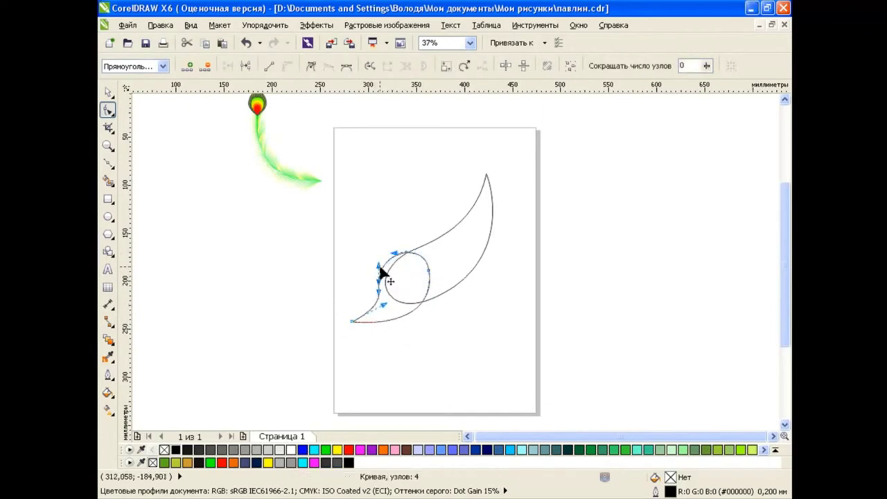
left_click(109, 92)
left_click(489, 335)
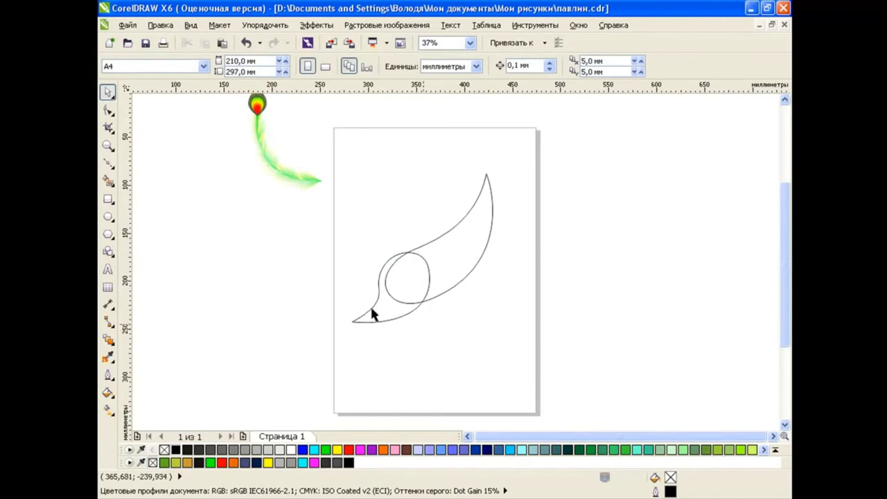
Draw an ellipse right of the page and tilt it about 27 degrees.
scroll(156, 237, "right", 1)
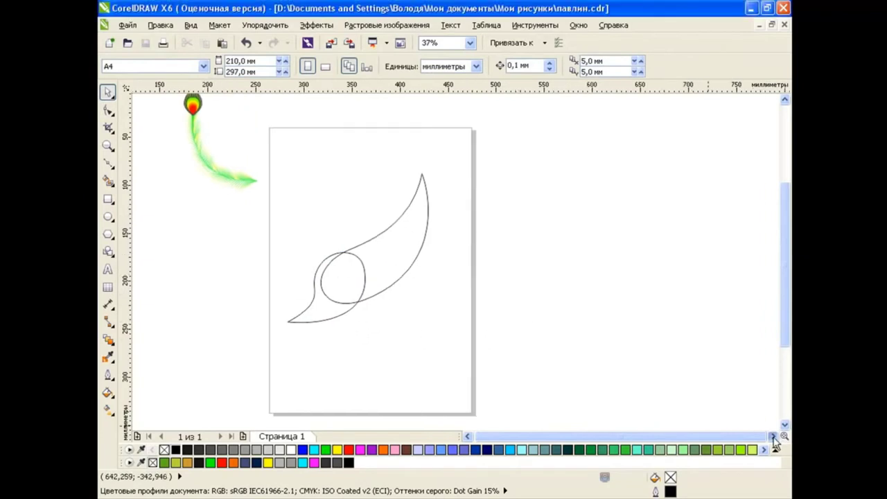
scroll(156, 237, "right", 3)
key("F7")
left_click_drag(371, 200, 476, 270)
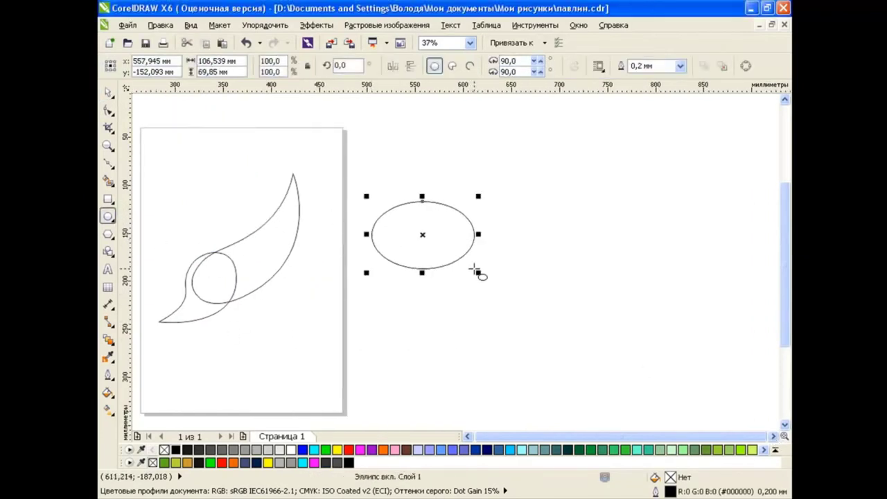
left_click(108, 94)
left_click(434, 310)
left_click(422, 235)
mouse_move(478, 192)
left_mouse_down()
mouse_move(467, 178)
mouse_move(476, 189)
left_mouse_up()
left_click(476, 322)
Draw a pentagon beside the ellipse, convert it to curves, delete midpoints and smooth its nodes.
left_click(109, 235)
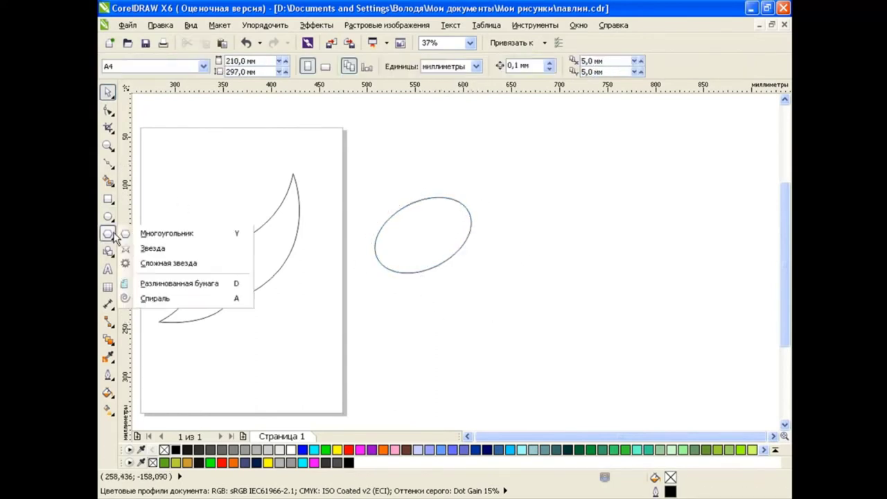
left_click(149, 233)
left_click_drag(509, 189, 578, 285)
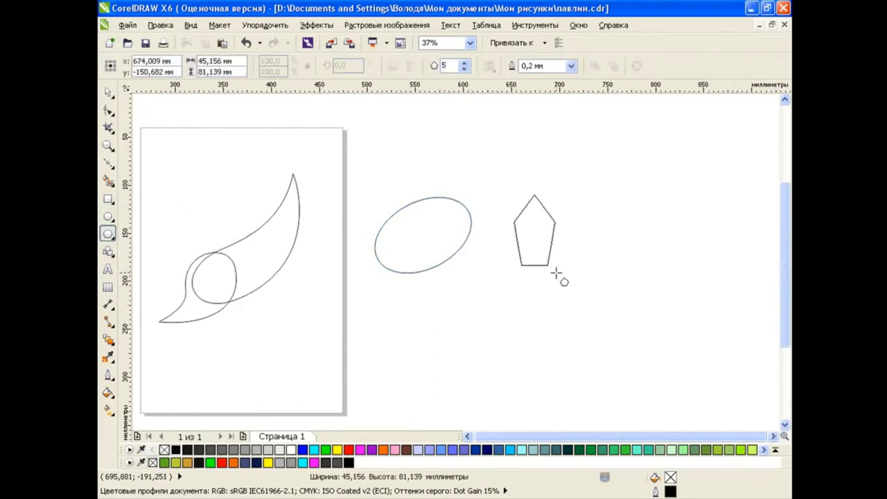
left_click(636, 63)
left_click(109, 110)
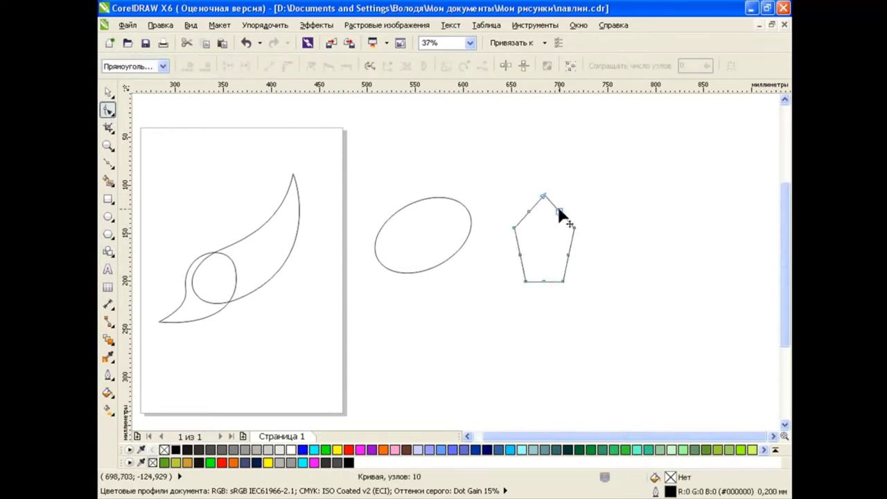
left_click(559, 211)
left_click(519, 255, "shift")
key("Up")
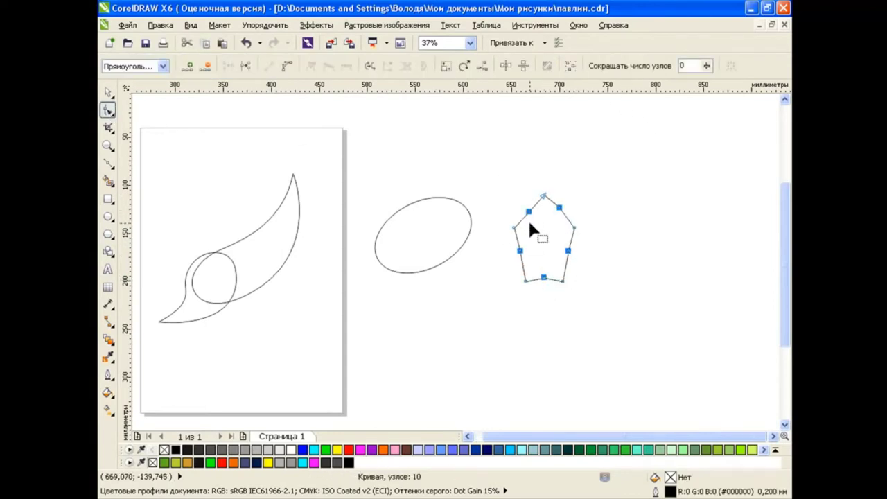
key("Delete")
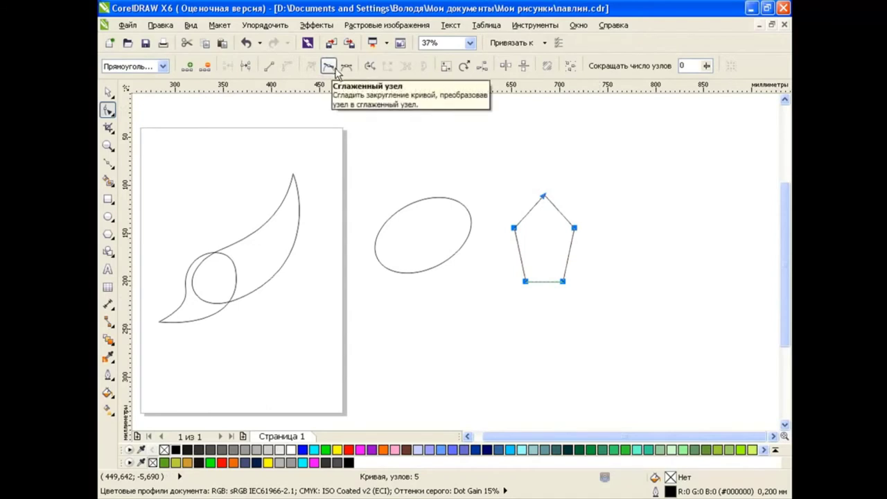
left_click(328, 66)
Drag the curve's nodes into an egg shape, pointed on top and rounded below.
left_click(543, 196)
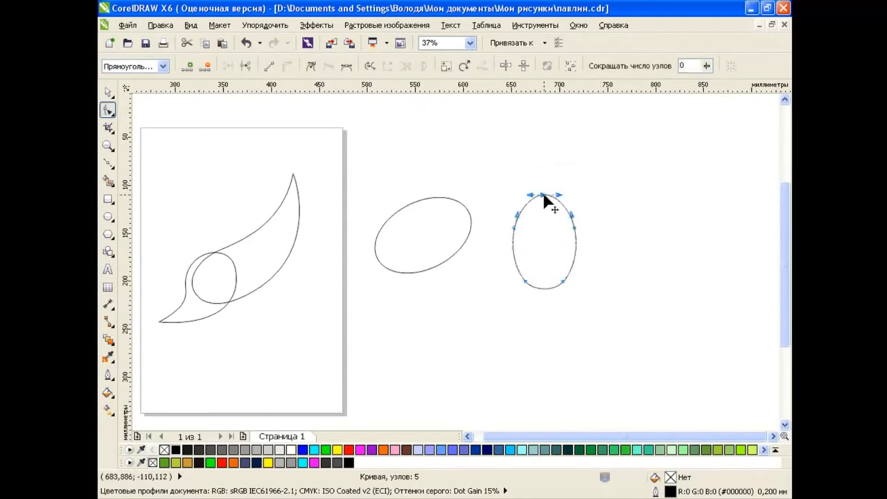
left_click_drag(497, 183, 597, 298)
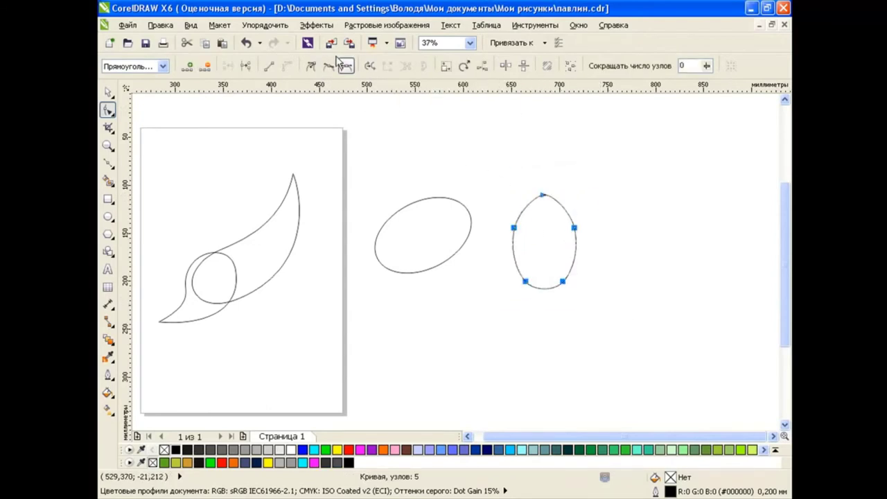
left_click(627, 247)
left_click(549, 196)
left_click_drag(550, 197, 552, 200)
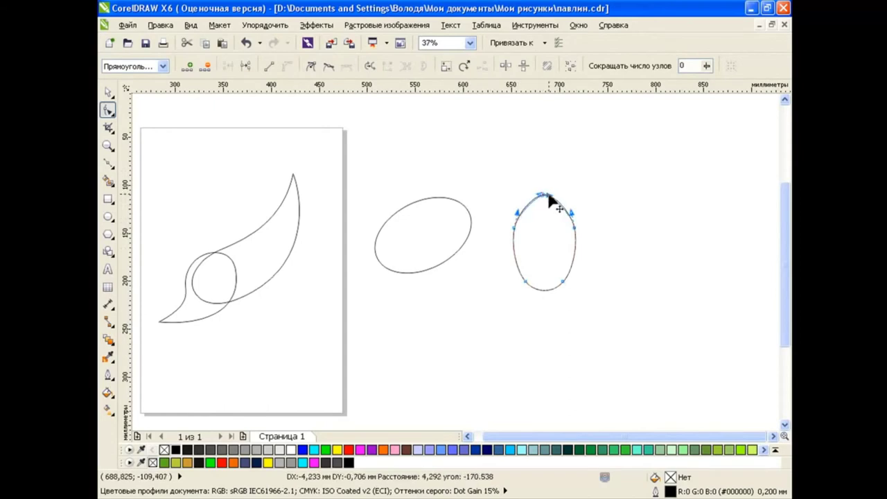
left_click_drag(519, 231, 520, 224)
left_click(574, 229)
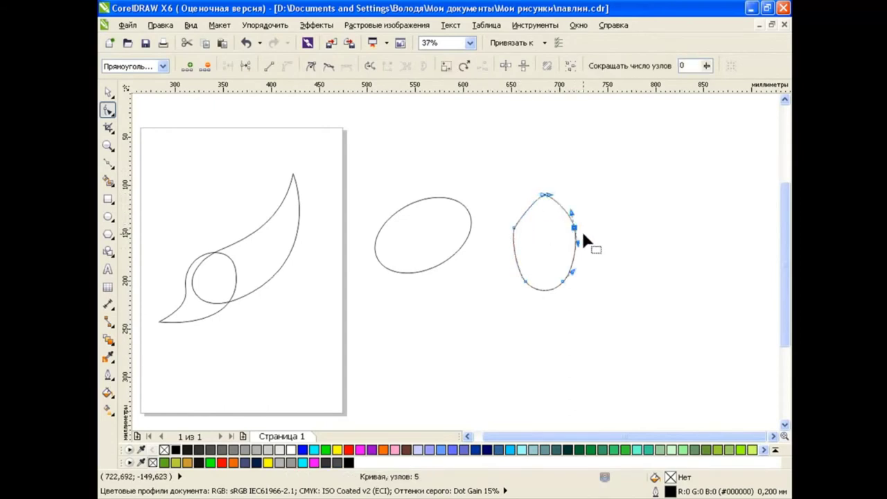
mouse_move(581, 230)
left_mouse_down()
mouse_move(569, 284)
mouse_move(531, 292)
left_mouse_up()
Rotate the egg curve and move it over the tilted ellipse.
key("space")
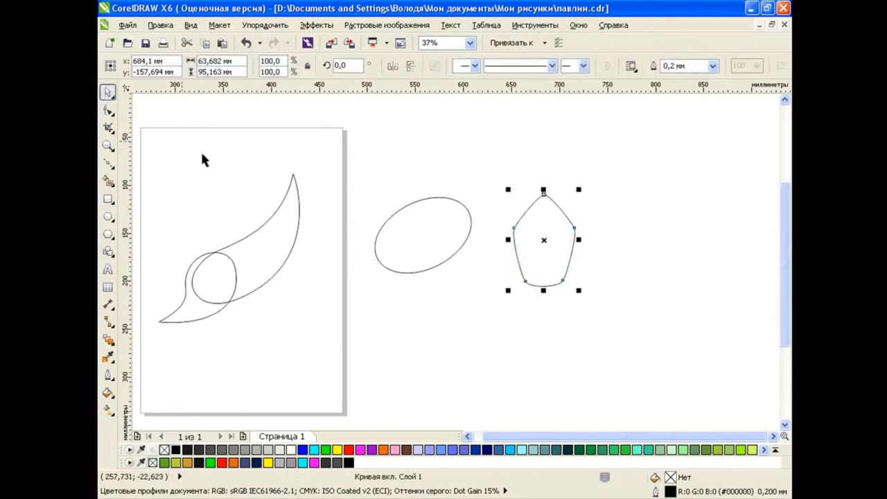
key("Escape")
left_click(575, 210)
left_click_drag(581, 191, 665, 222)
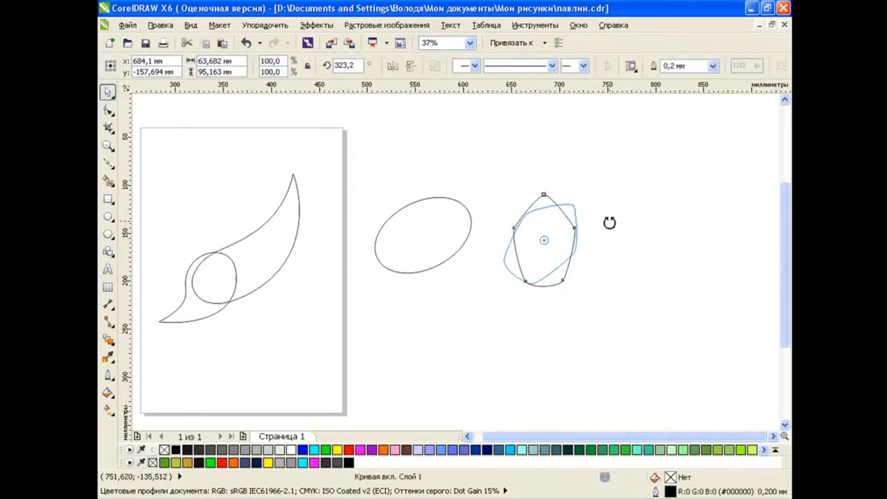
key("Escape")
mouse_move(539, 245)
left_mouse_down()
mouse_move(411, 224)
mouse_move(431, 242)
mouse_move(429, 231)
left_mouse_up()
left_click(518, 272)
left_click(425, 239)
key("space")
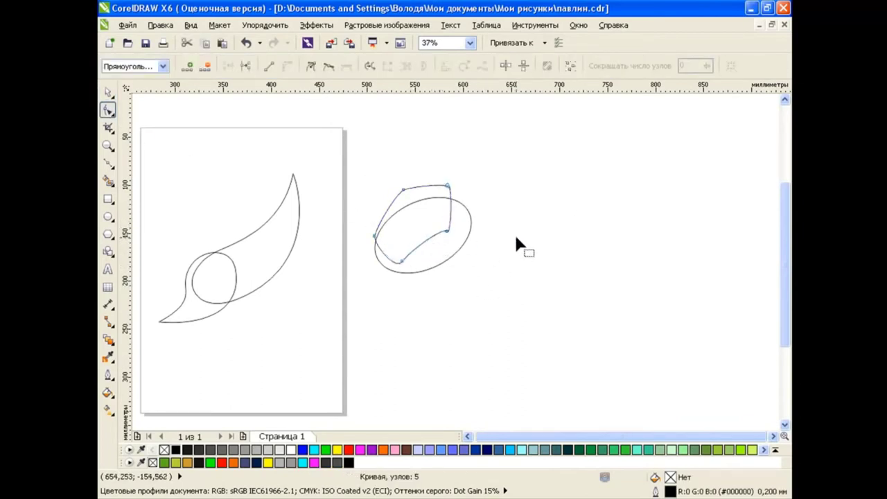
key("space")
left_click(503, 290)
Draw an angled three-point line below the ellipse for the stem.
left_click(109, 165)
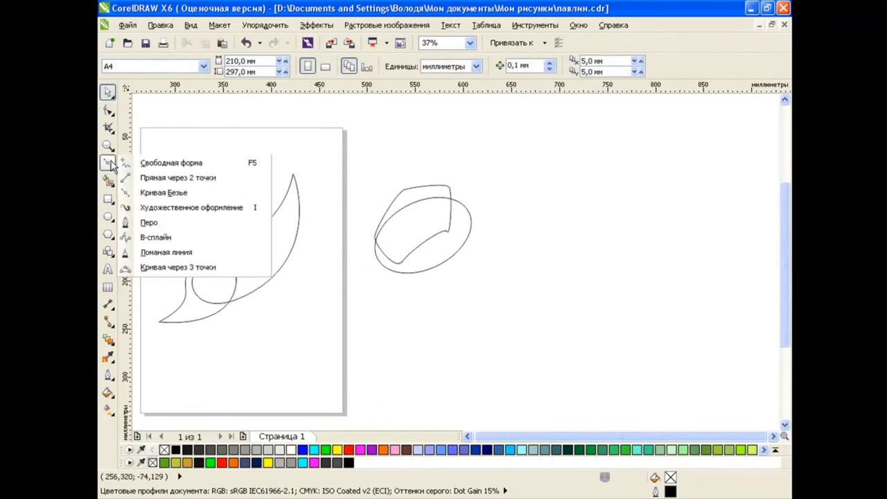
left_click(185, 256)
left_click(381, 326)
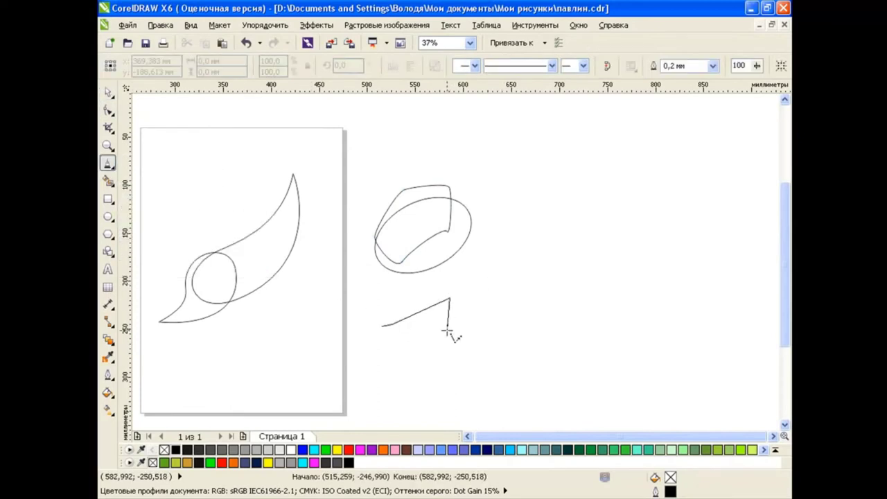
left_click(447, 331)
double_click(392, 324)
Remove the end node, bend the bottom edge into a curve, and rotate it under the ellipse.
key("F10")
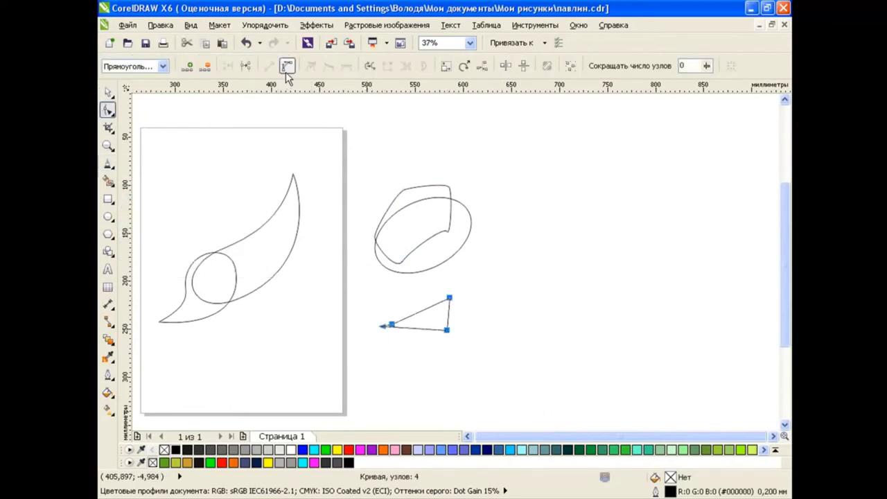
double_click(391, 325)
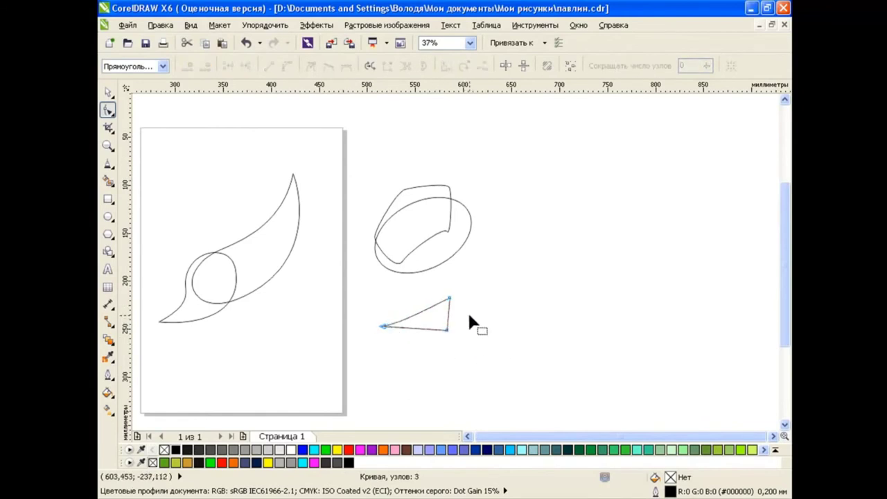
mouse_move(409, 328)
left_mouse_down()
mouse_move(403, 322)
mouse_move(447, 315)
mouse_move(422, 251)
left_mouse_up()
key("space")
key("Escape")
mouse_move(431, 300)
left_mouse_down()
mouse_move(380, 270)
mouse_move(376, 277)
left_mouse_up()
Paste a duplicate of the stem curve and offset it slightly into a double line.
left_click(390, 272)
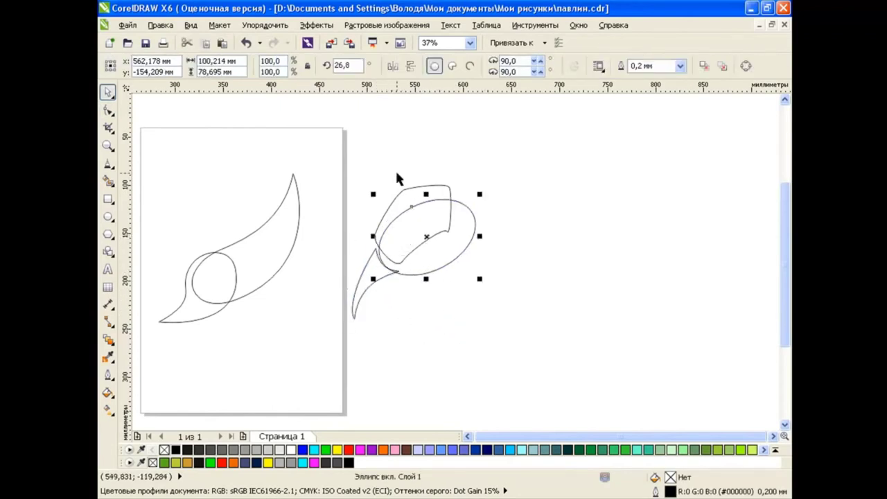
key("Escape")
left_click(381, 284)
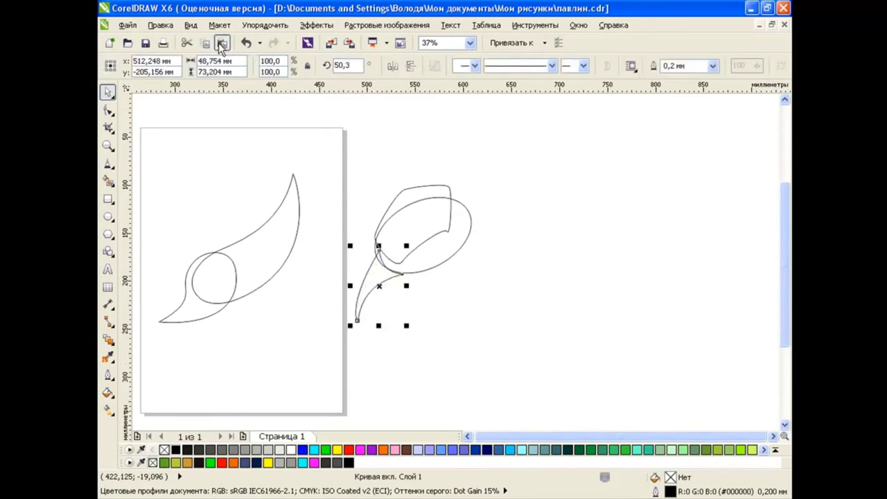
left_click(222, 44)
left_click_drag(379, 286, 376, 281)
key("Escape")
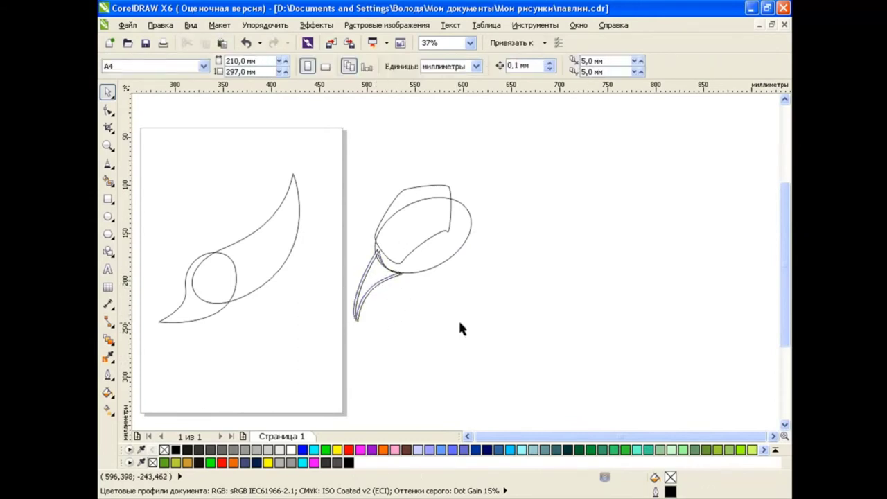
Draw a small ellipse tilted about 32° inside the large ellipse.
left_click(108, 217)
mouse_move(459, 266)
left_mouse_down()
mouse_move(500, 294)
mouse_move(435, 240)
mouse_move(453, 212)
left_mouse_up()
left_click(435, 239)
left_click(500, 254)
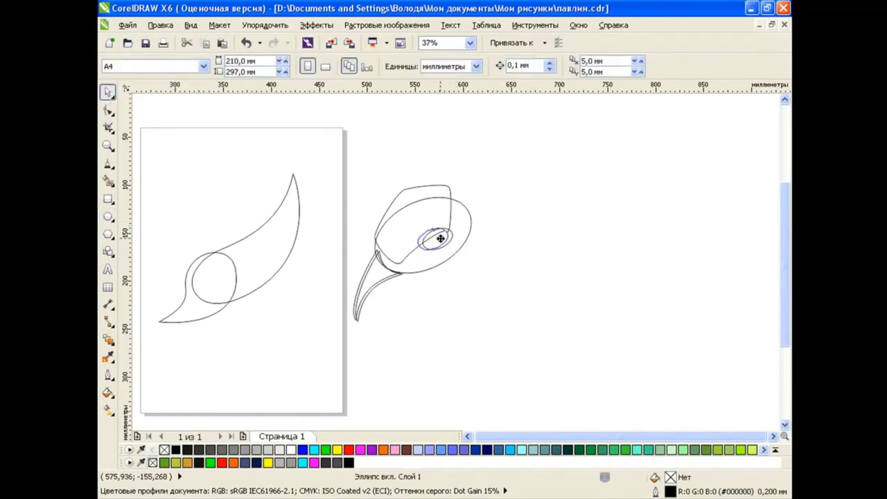
left_click(414, 189)
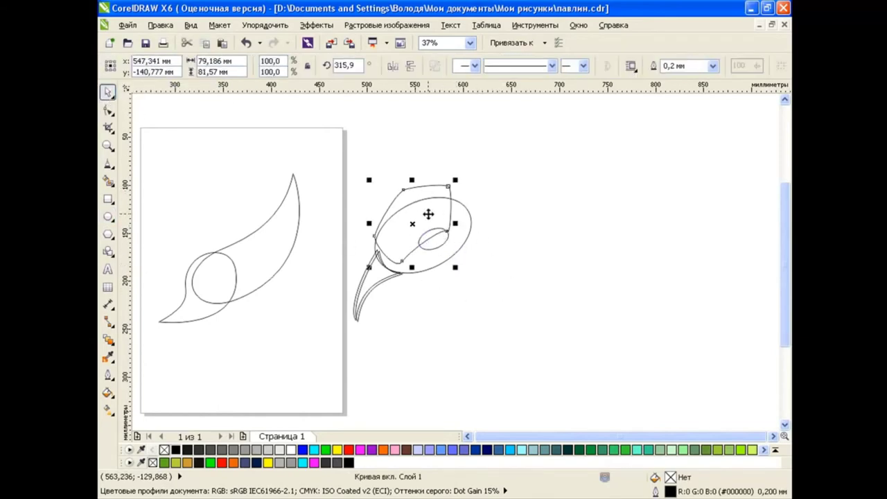
left_click(522, 269)
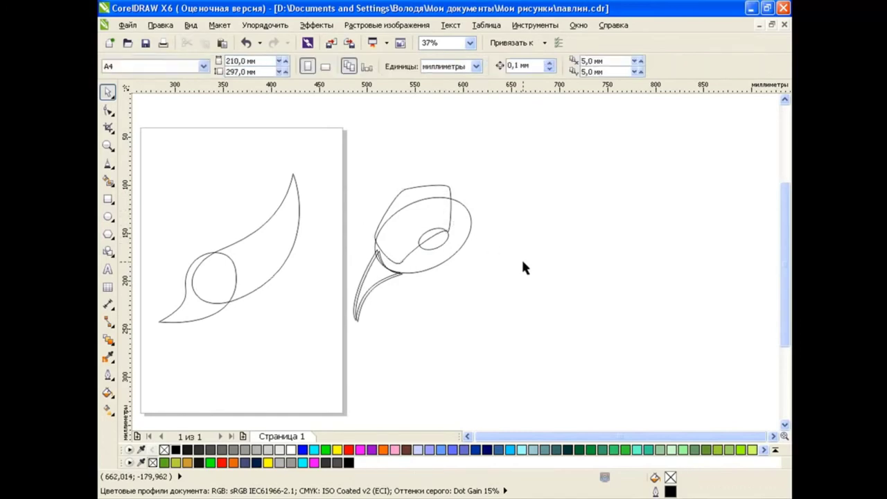
left_click(443, 244)
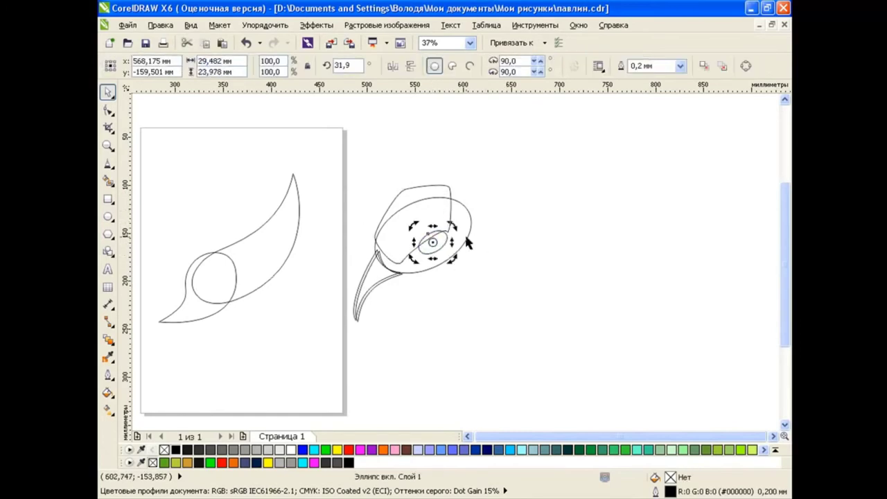
key("Escape")
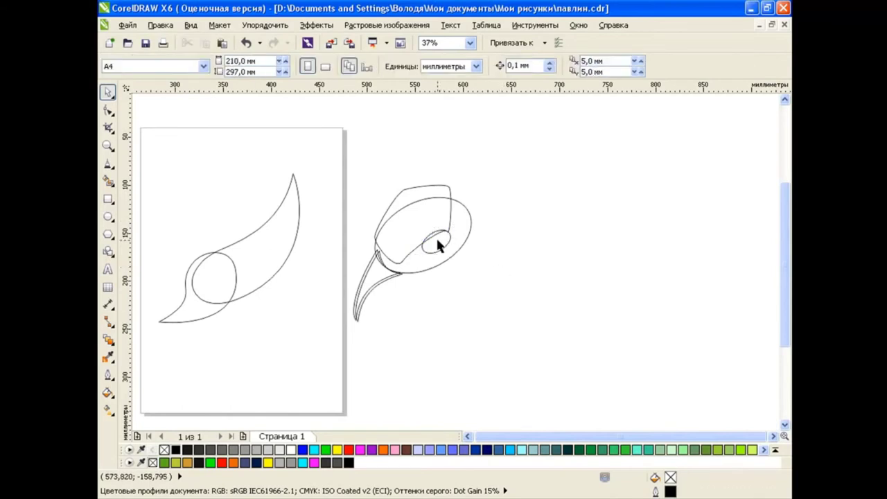
Convert the large ellipse to an editable curve with Ctrl+Q.
key("Tab")
key("ctrl+q")
left_click(108, 109)
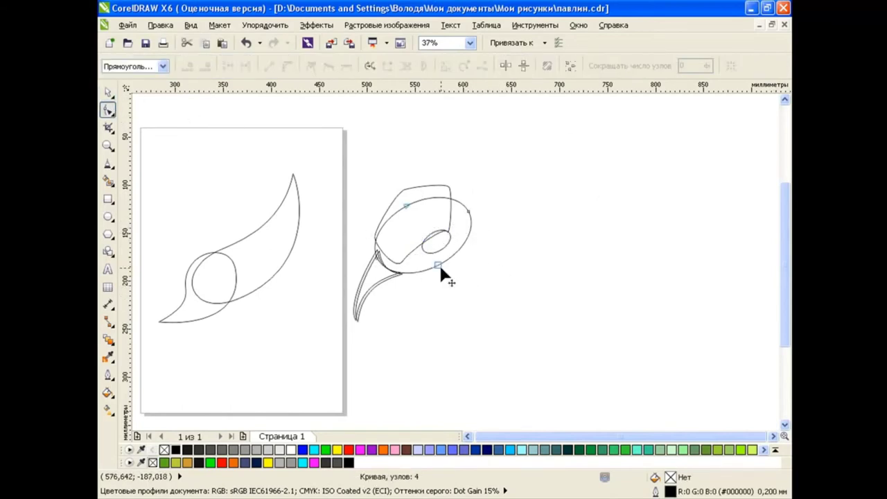
key("space")
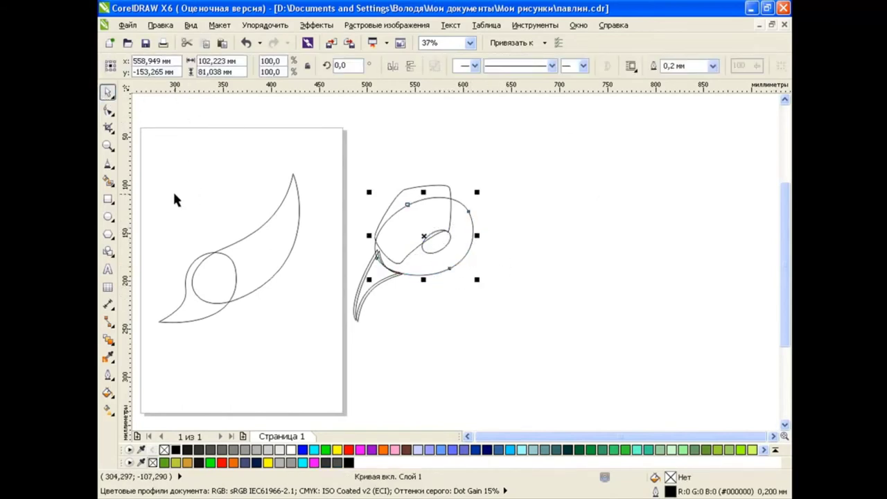
key("F5")
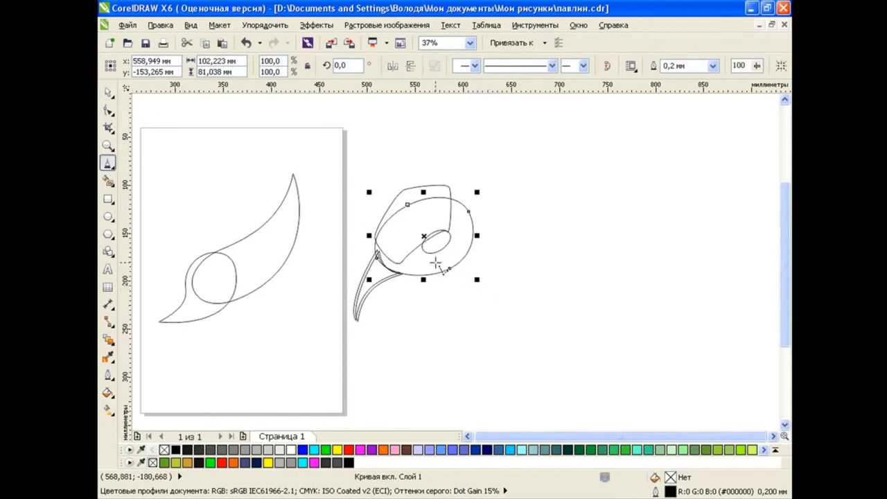
Draw an angled V-shaped line inside the large ellipse.
left_click_drag(433, 263, 457, 239)
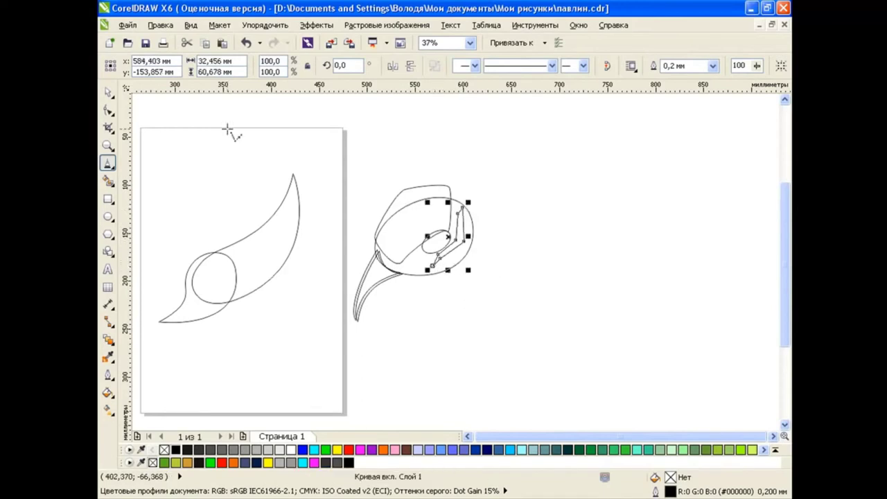
left_click(108, 92)
left_click(599, 320)
scroll(460, 250, "up", 1)
left_click(465, 186)
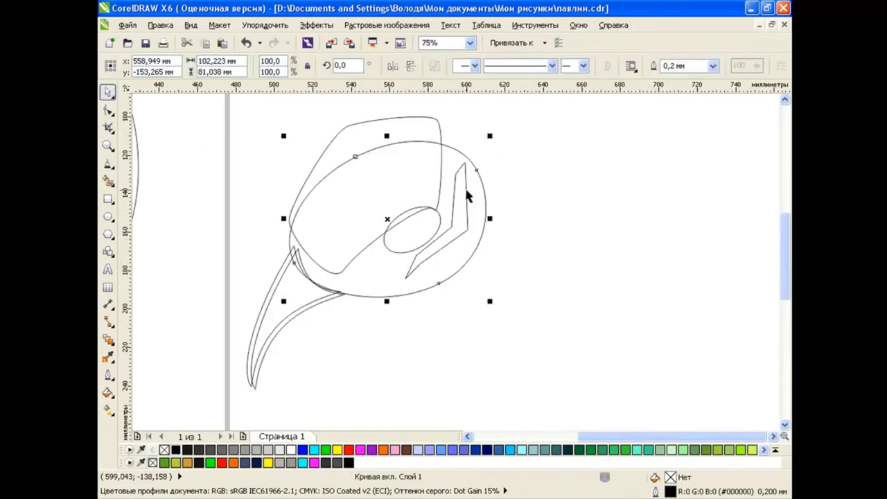
Convert the V-shaped line's straight segments into smooth curves.
key("F10")
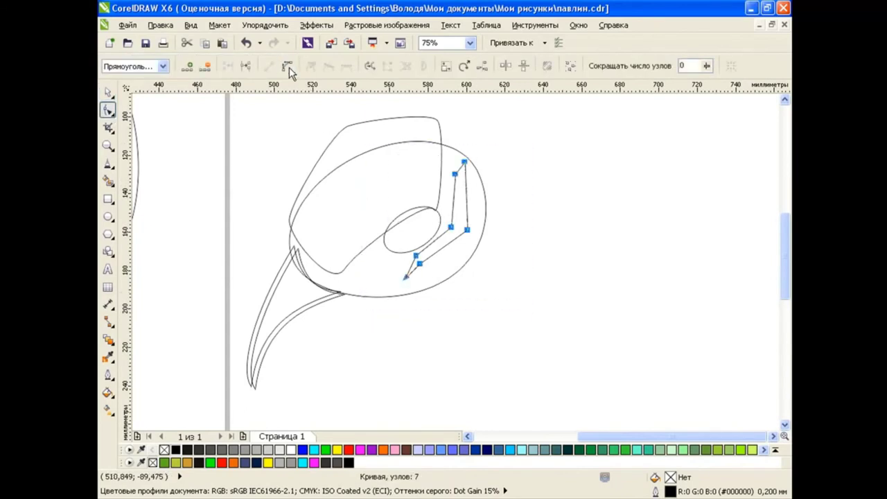
left_click(288, 68)
left_click(346, 65)
left_click(553, 320)
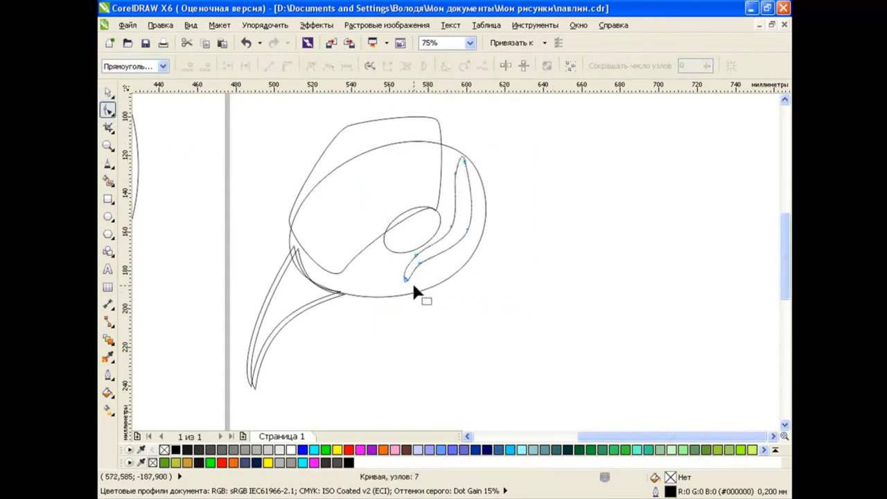
key("ctrl+z")
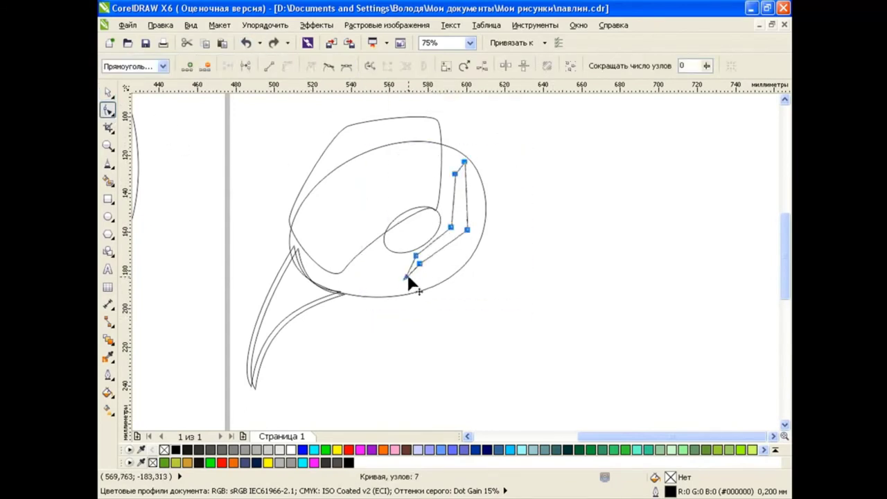
left_click(463, 169, "shift")
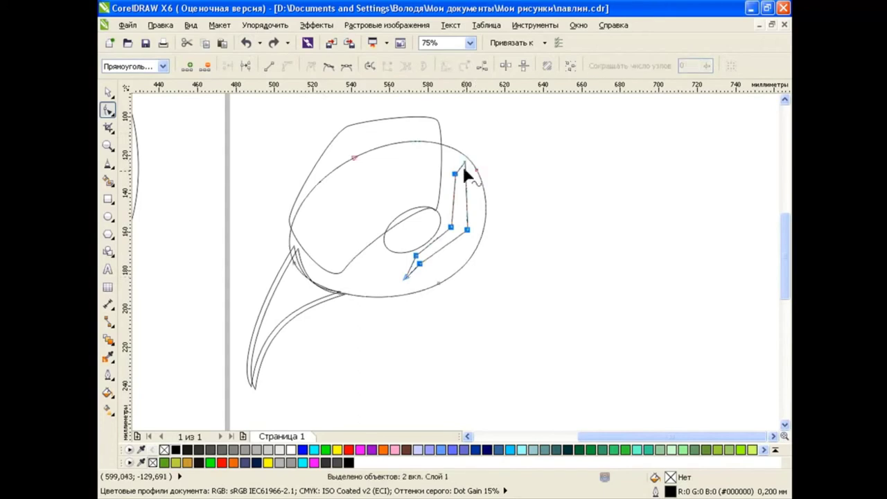
left_click(346, 66)
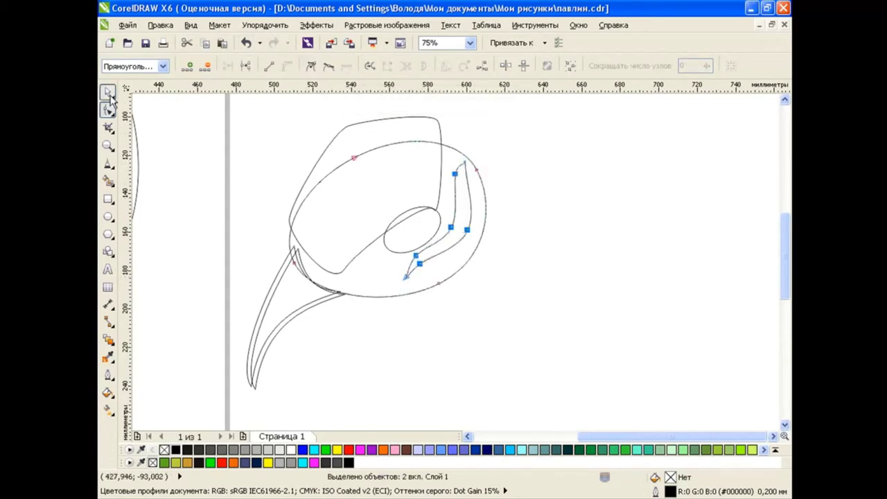
left_click(108, 93)
left_click(461, 181)
Save the drawing and add a small flat ellipse on the stem.
scroll(501, 201, "down", 2)
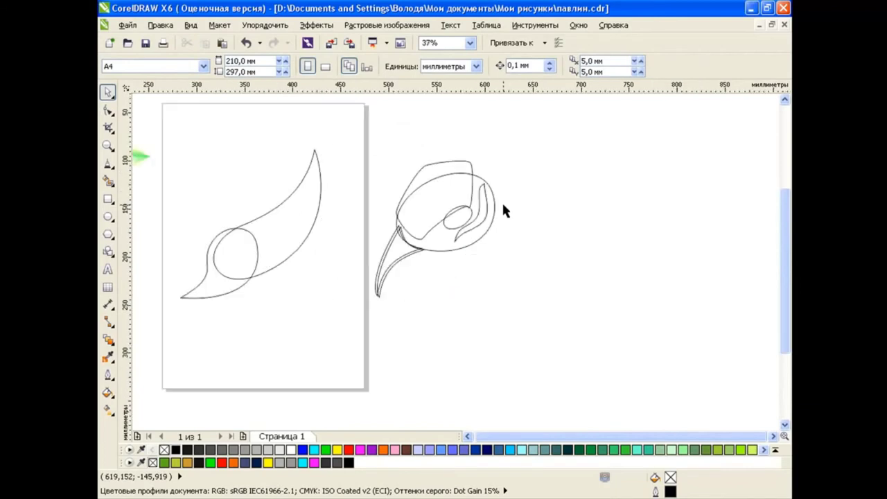
key("ctrl+s")
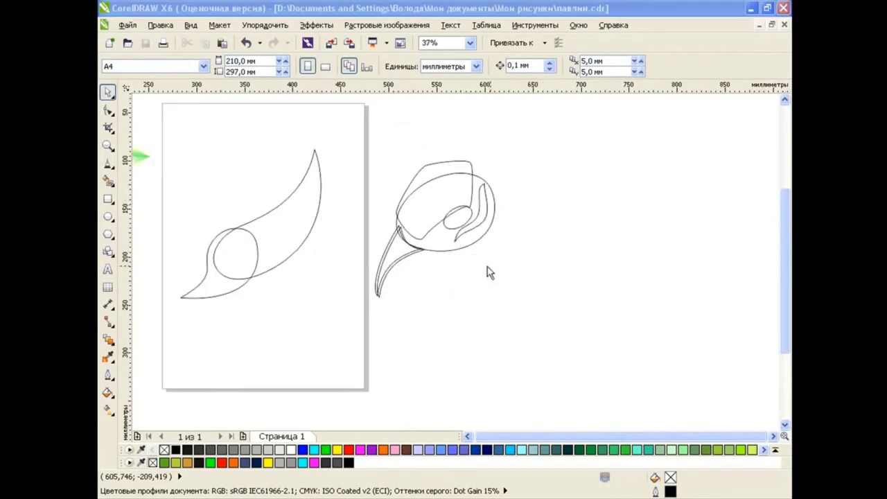
left_click(108, 215)
left_click_drag(427, 272, 439, 276)
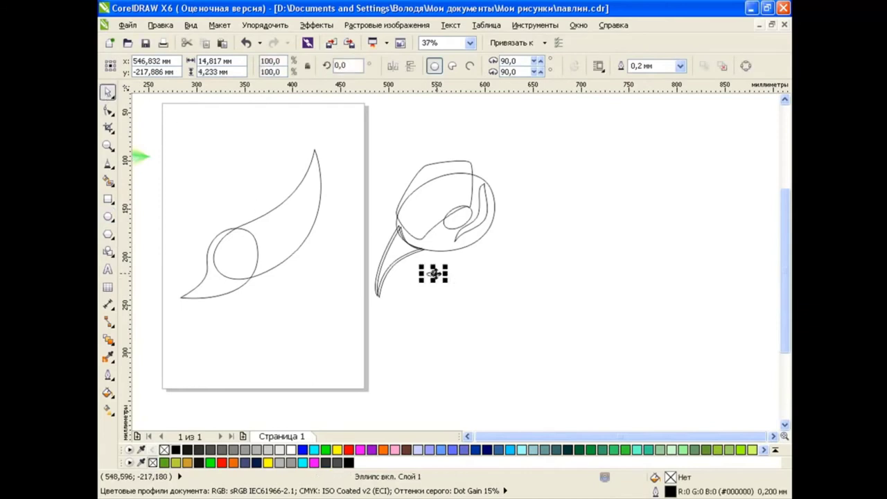
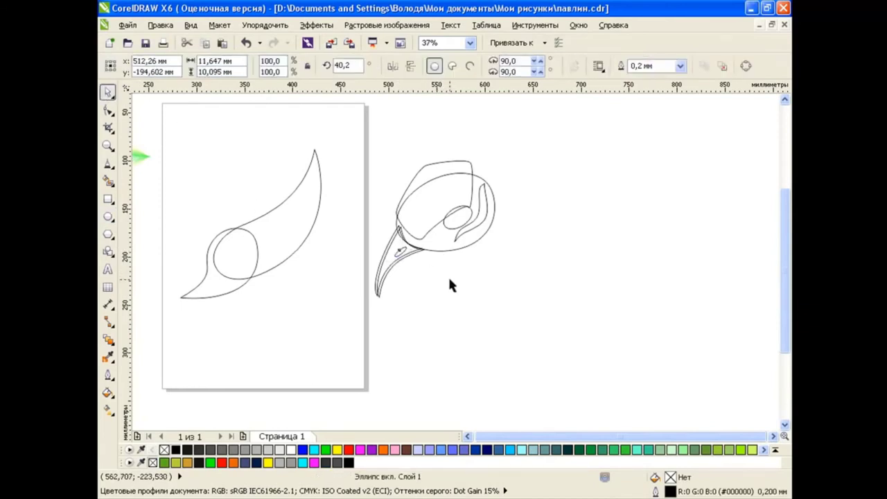
Give the eye a radial fountain fill ending in grey.
key("Escape")
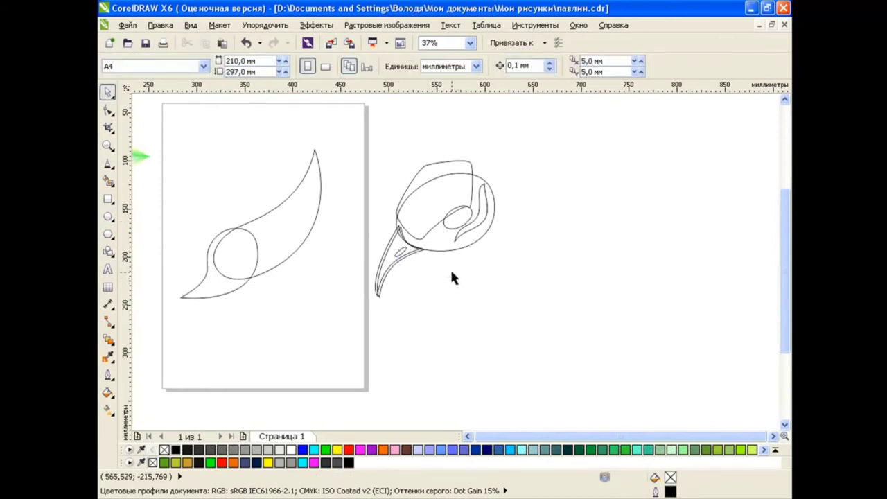
left_click(453, 228)
key("F11")
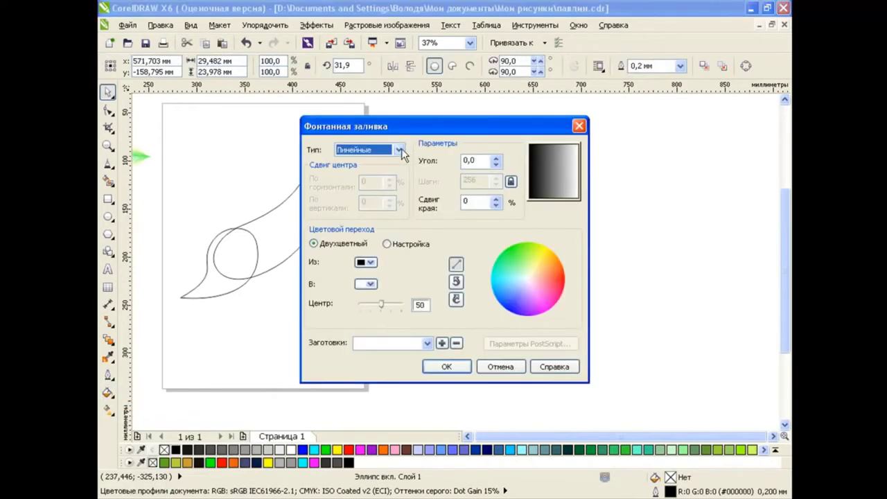
left_click(399, 149)
left_click(361, 169)
left_click(365, 283)
left_click(409, 304)
left_click(366, 283)
left_click(419, 303)
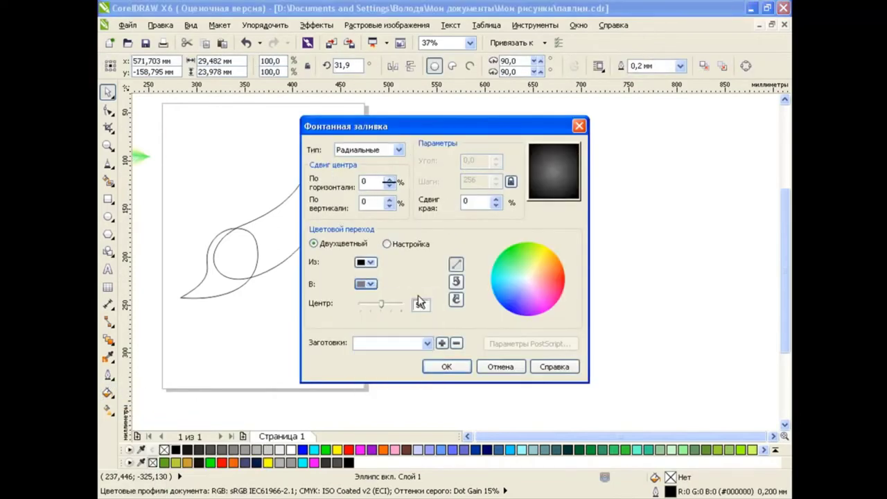
left_click(446, 367)
left_click(107, 409)
Draw a small white highlight ellipse on the eye.
key("space")
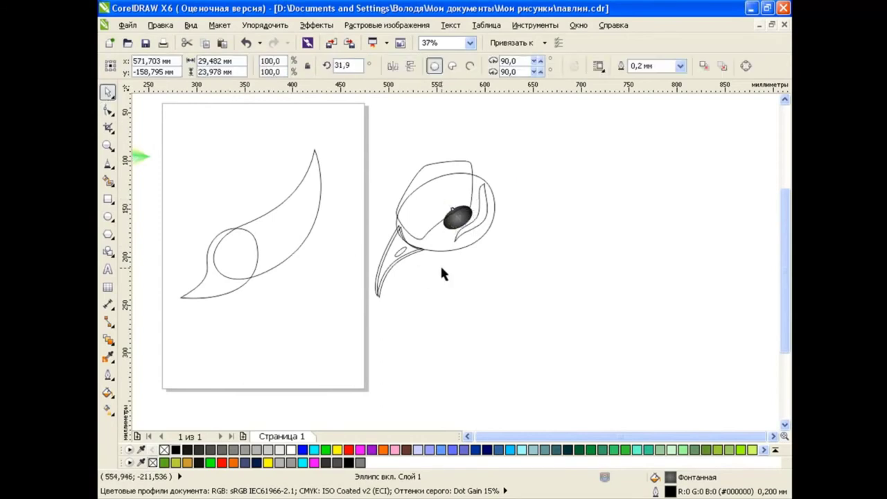
left_click(439, 264)
key("F7")
left_click_drag(461, 213, 465, 216)
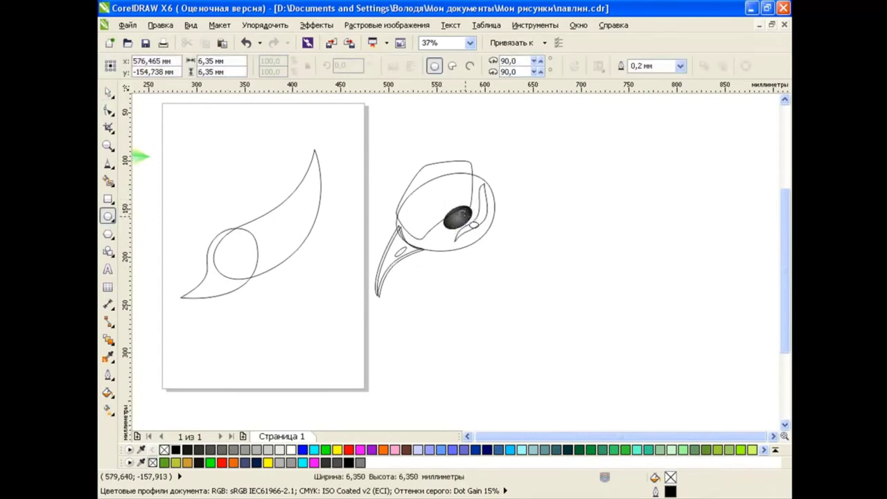
left_click(108, 91)
left_click(504, 293)
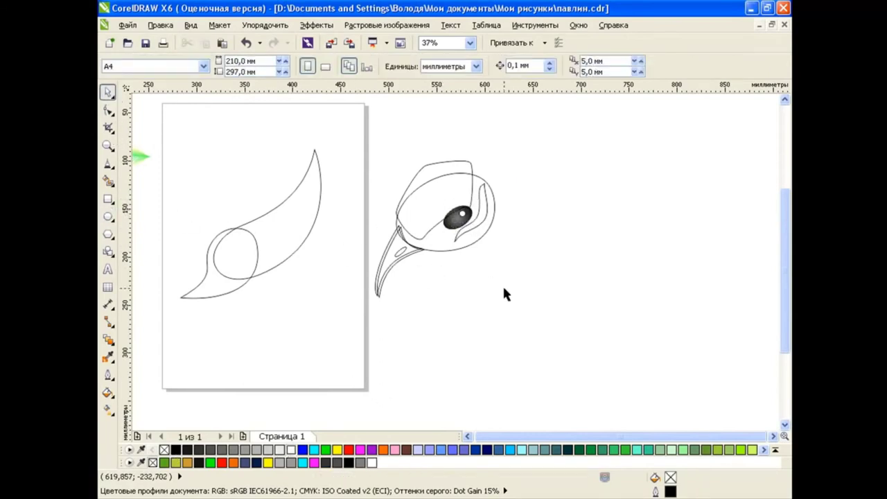
Fill the beak orange-red and its underside dark red.
left_click(394, 241)
left_click(385, 449)
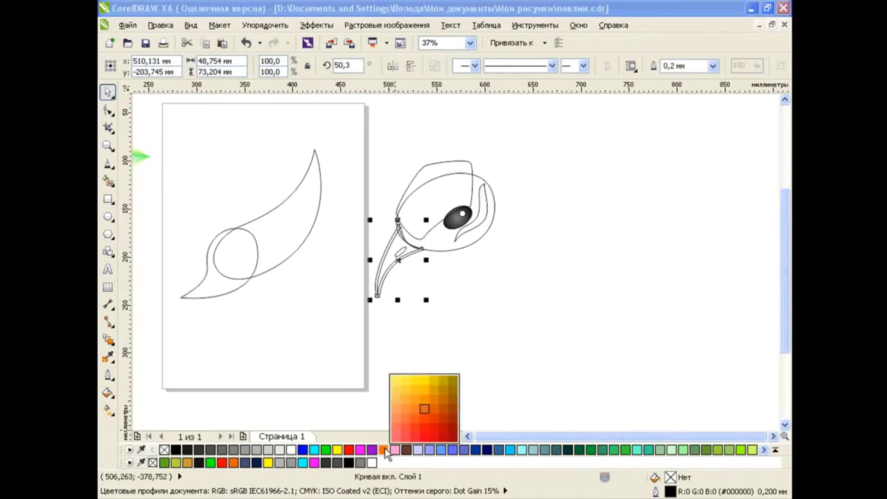
left_click(424, 419)
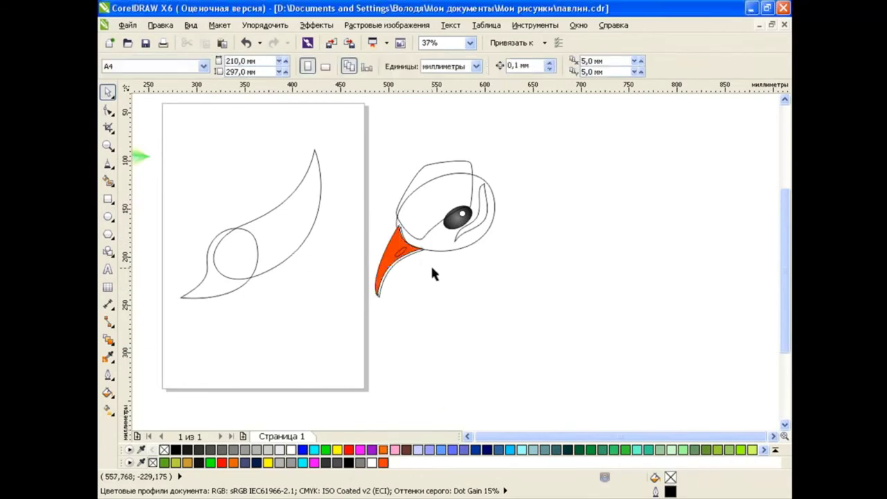
left_click_drag(412, 253, 414, 255)
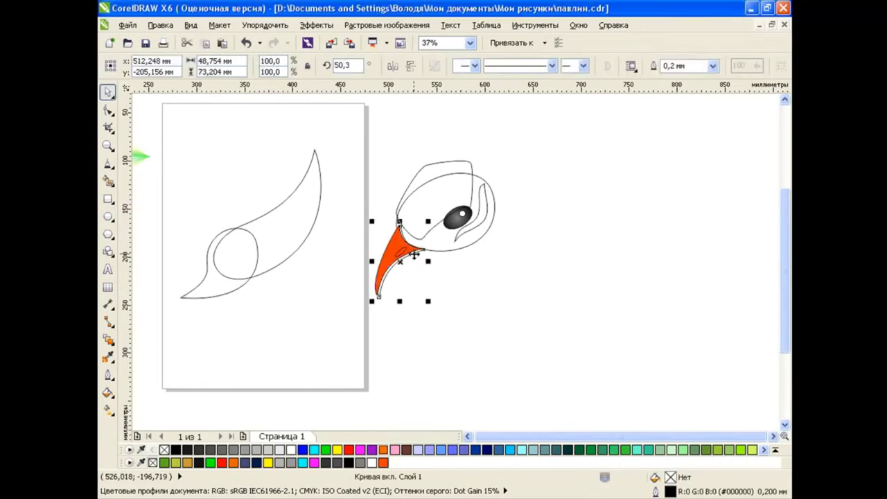
left_click(384, 463)
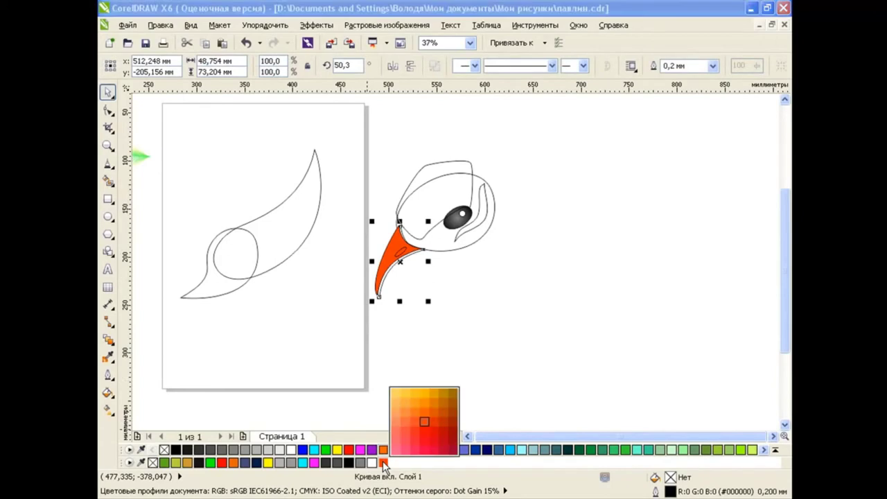
left_click(454, 433)
left_click(437, 270)
scroll(409, 248, "up", 1)
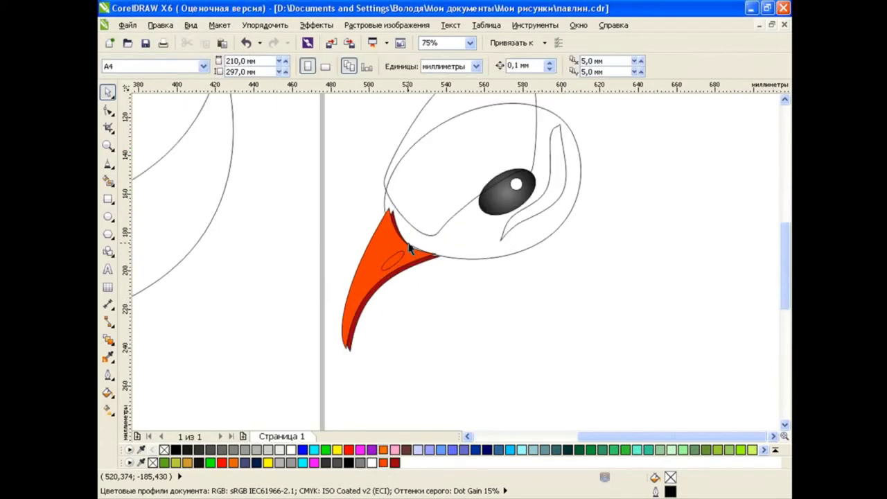
Fill the beak's nostril dark red and the head dark navy.
left_click_drag(396, 263, 402, 267)
left_click(395, 462)
left_click(433, 337)
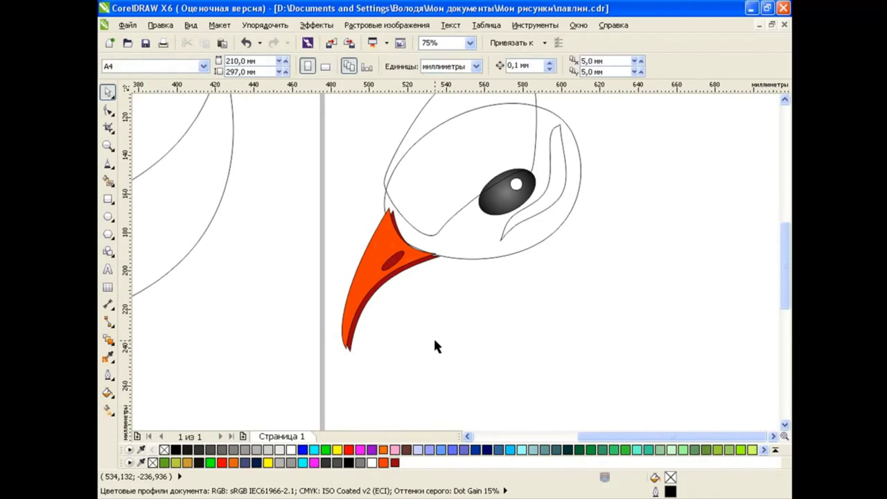
left_click(474, 242)
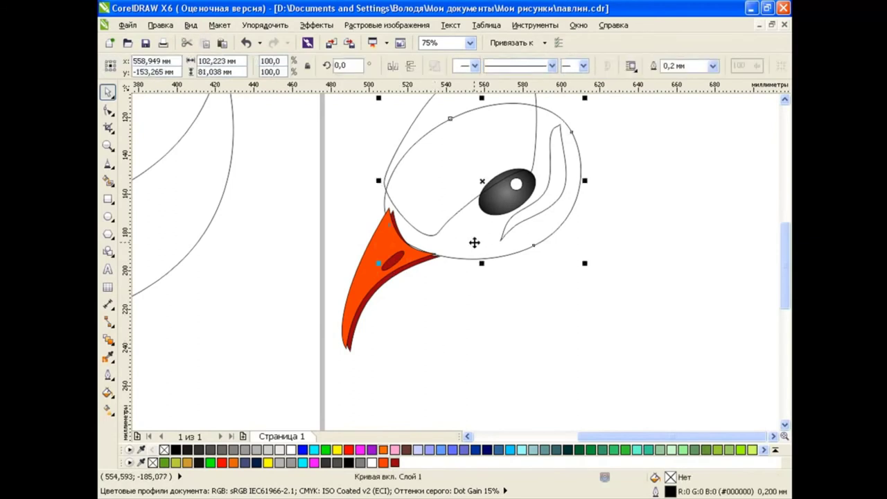
left_click(496, 451)
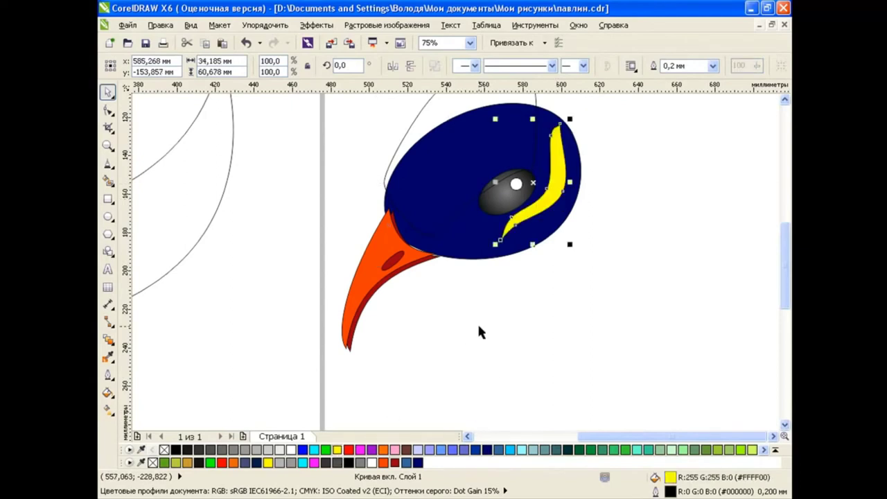
left_click(478, 326)
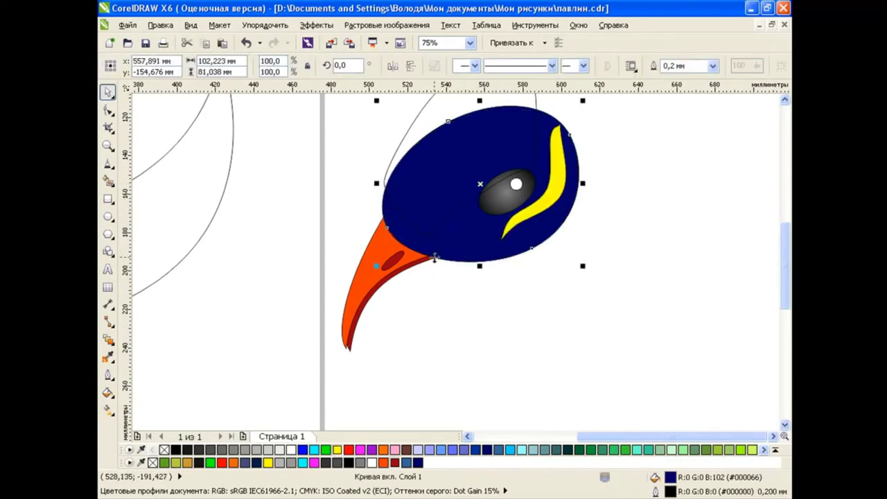
left_click(475, 318)
scroll(436, 276, "up", 3)
Give the crest a navy-to-light-blue fountain fill.
left_click(491, 198)
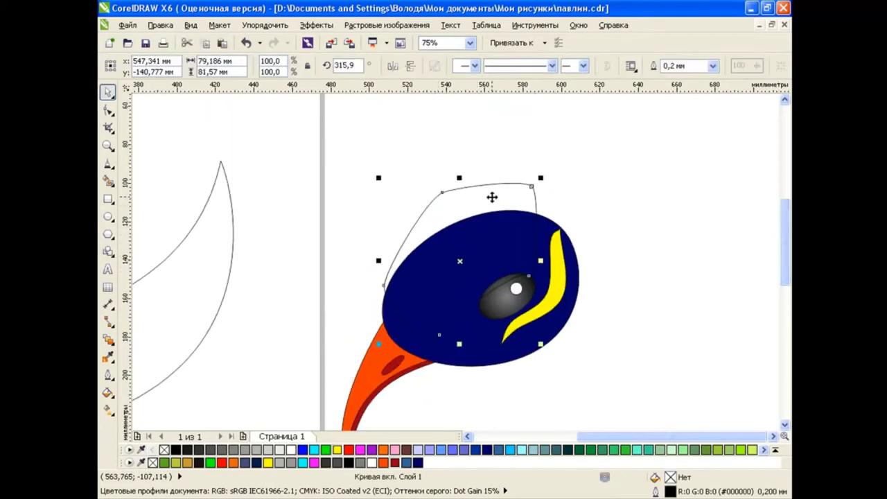
left_click(475, 450)
left_click(108, 392)
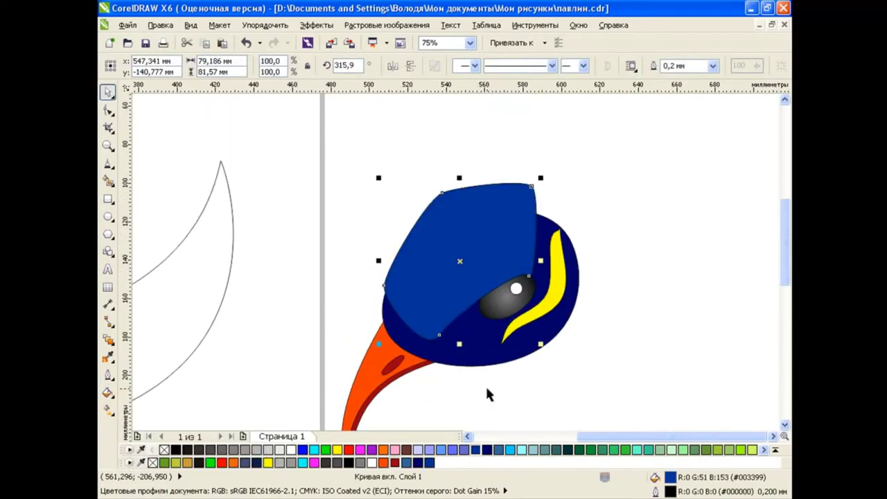
left_click(487, 450)
left_click(108, 393)
left_click(163, 405)
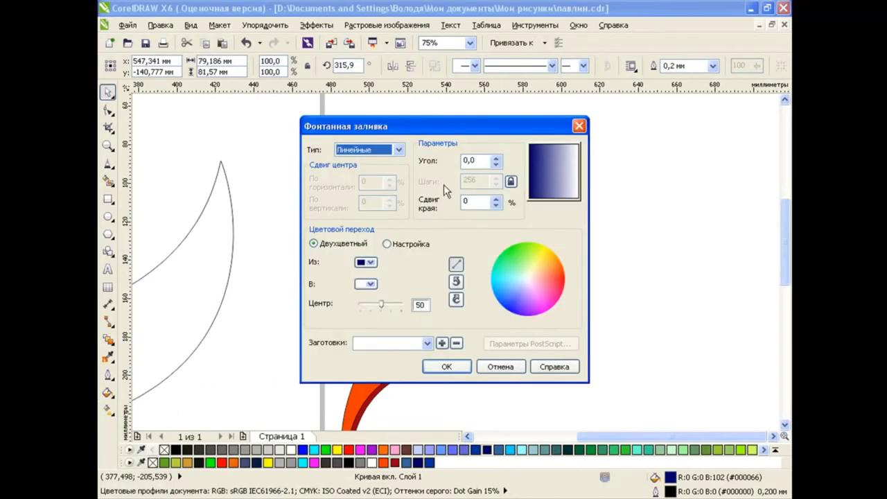
left_click(369, 284)
left_click(385, 338)
left_click(371, 284)
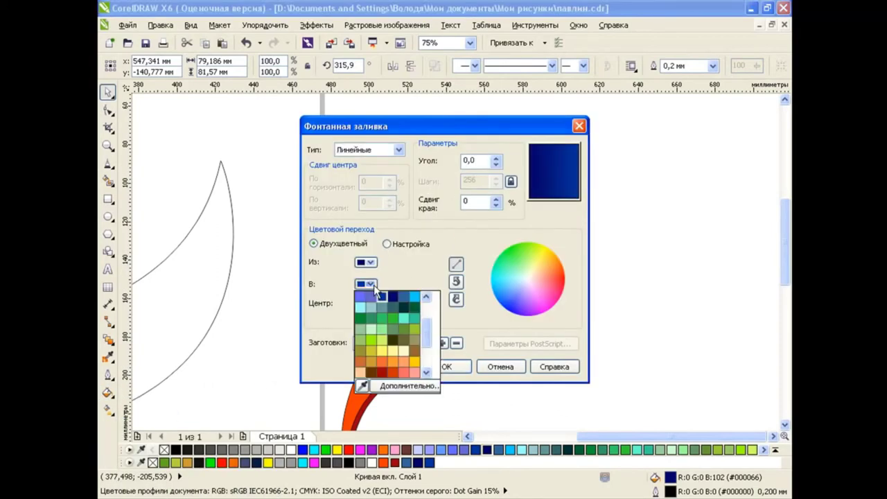
left_click(368, 296)
left_click(458, 368)
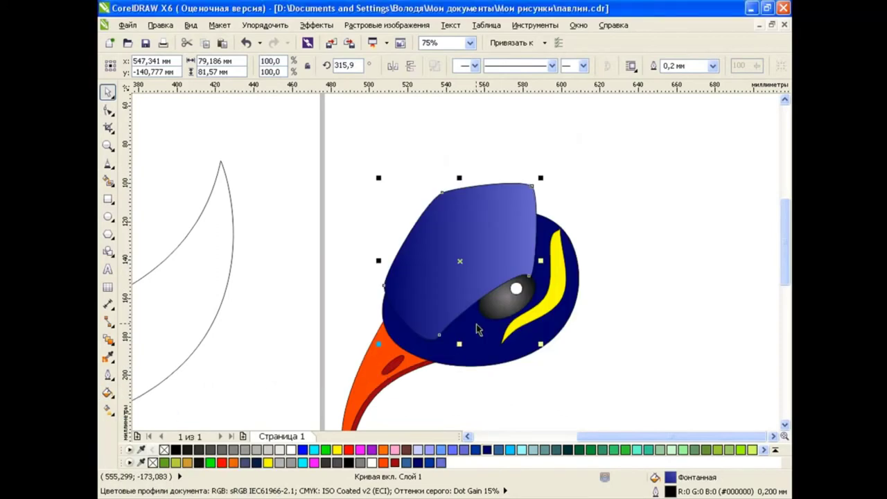
Angle the crest gradient diagonally up-right with the Interactive Fill tool.
left_click(107, 409)
left_click_drag(557, 273, 560, 156)
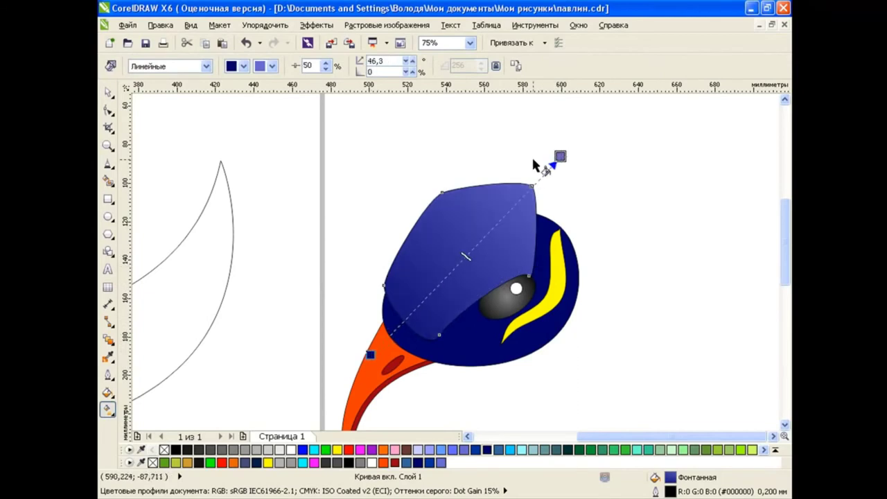
left_click(588, 325)
key("F3")
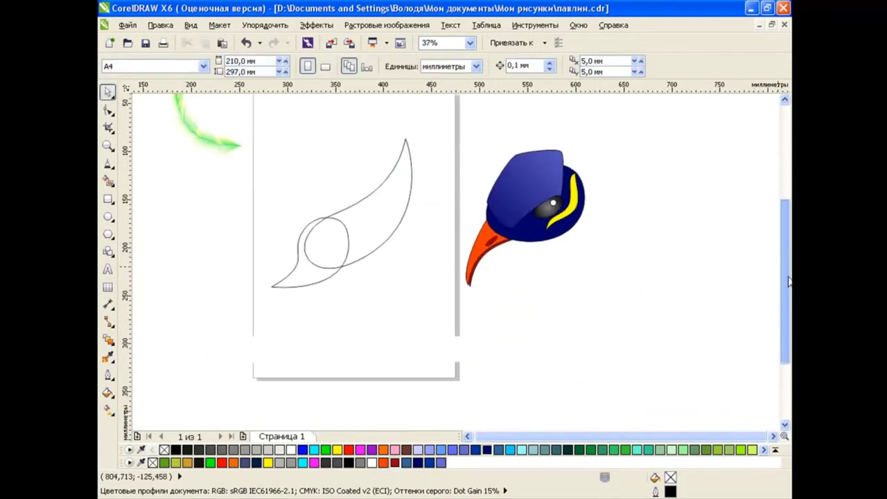
Group the head pieces and move the group onto the neck.
left_click_drag(451, 303, 451, 303)
key("ctrl+g")
left_click(605, 252)
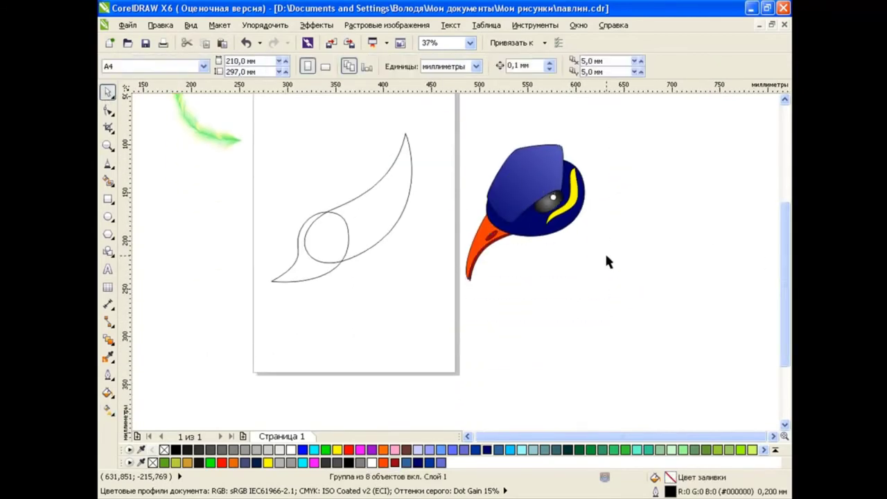
left_click(515, 193)
left_click_drag(515, 192, 353, 151)
Tilt the head to 343.7° and shrink it to 44.7% atop the neck.
left_click_drag(300, 243, 360, 184)
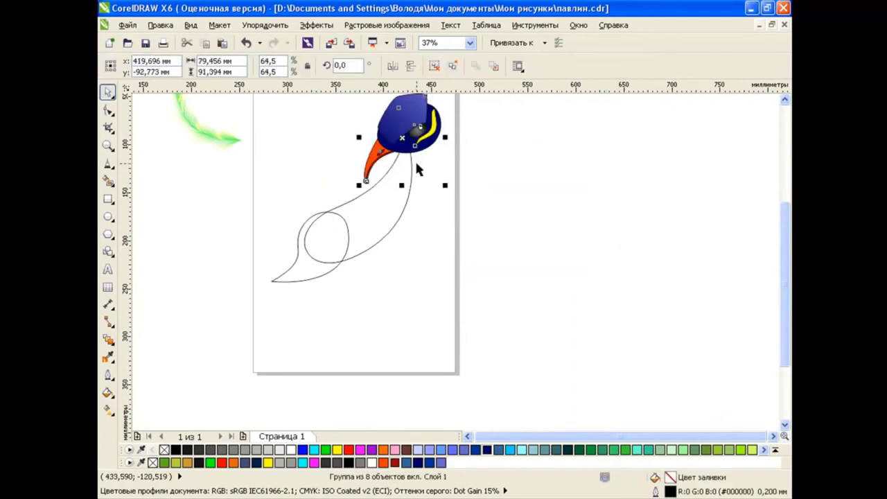
scroll(344, 153, "up", 1)
scroll(414, 162, "down", 1)
left_click(415, 142)
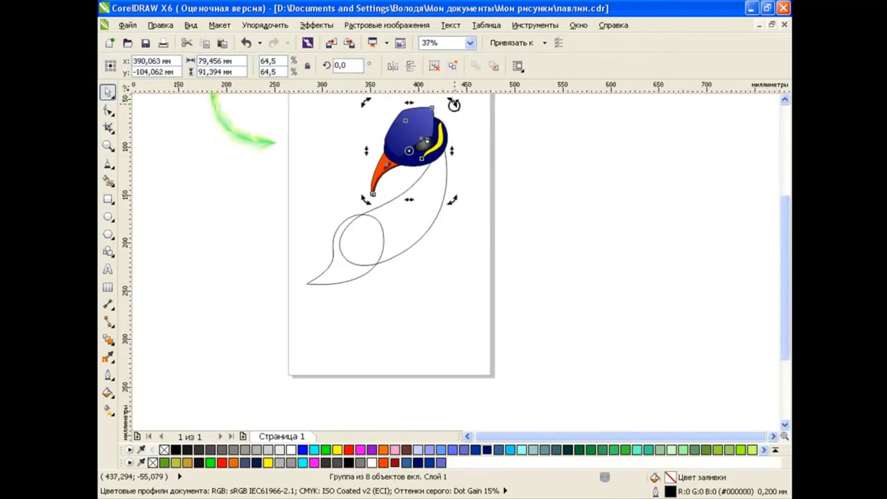
left_click_drag(454, 104, 463, 124)
left_click(478, 131)
left_click(419, 142)
left_click_drag(347, 96, 379, 122)
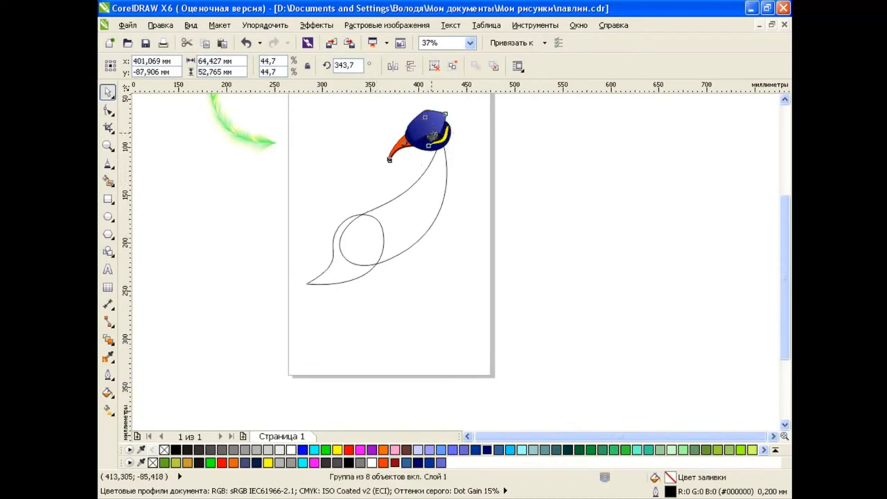
left_click_drag(415, 151, 412, 153)
left_click(476, 182)
Undo the last change and select the body outline.
scroll(384, 112, "up", 1)
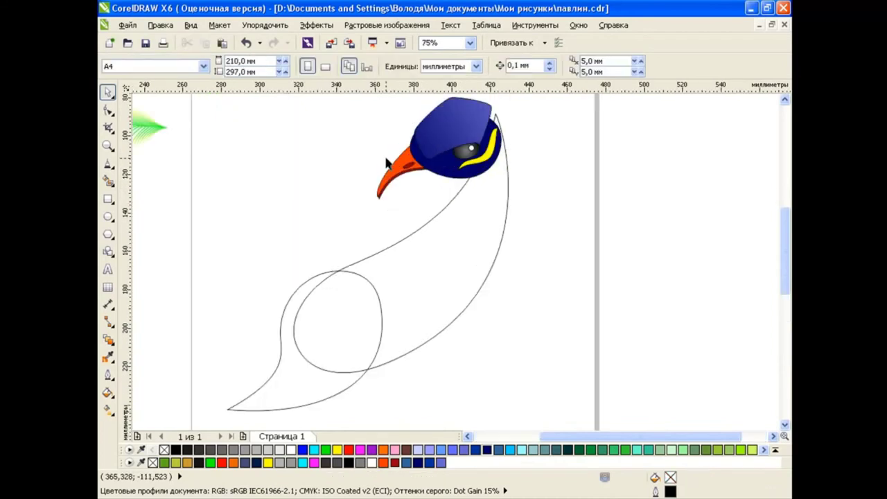
scroll(299, 220, "down", 1)
left_click(467, 436)
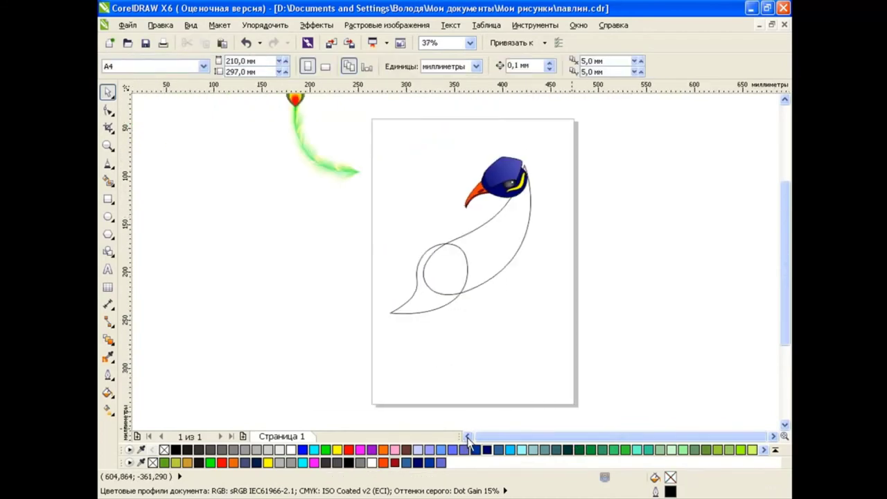
left_click(507, 187)
left_click(333, 300)
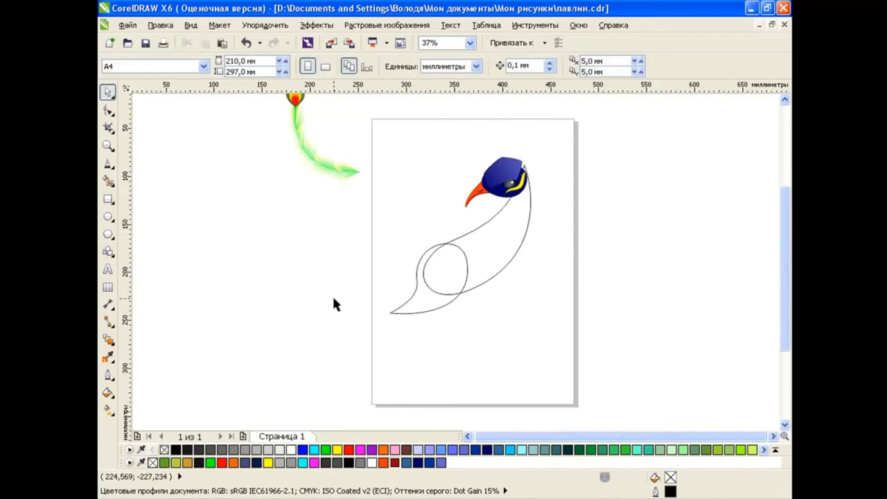
left_click(251, 45)
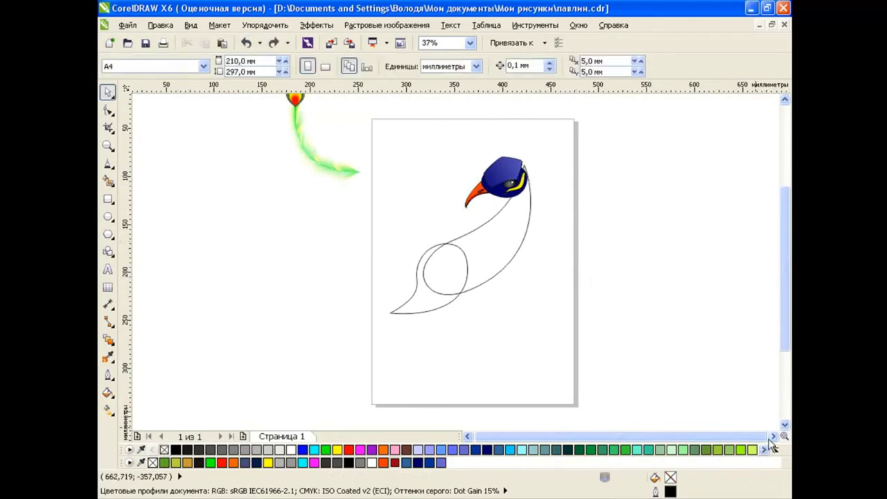
scroll(548, 267, "right", 1)
left_click(460, 239)
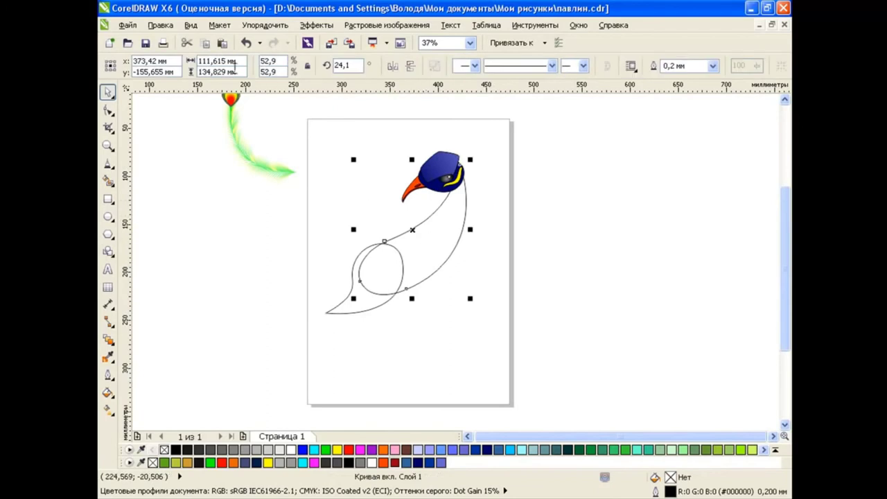
Copy the head's blue fill onto the neck with Copy Properties From.
left_click(160, 25)
left_click(208, 215)
key("Return")
left_click(438, 163)
left_click(518, 208)
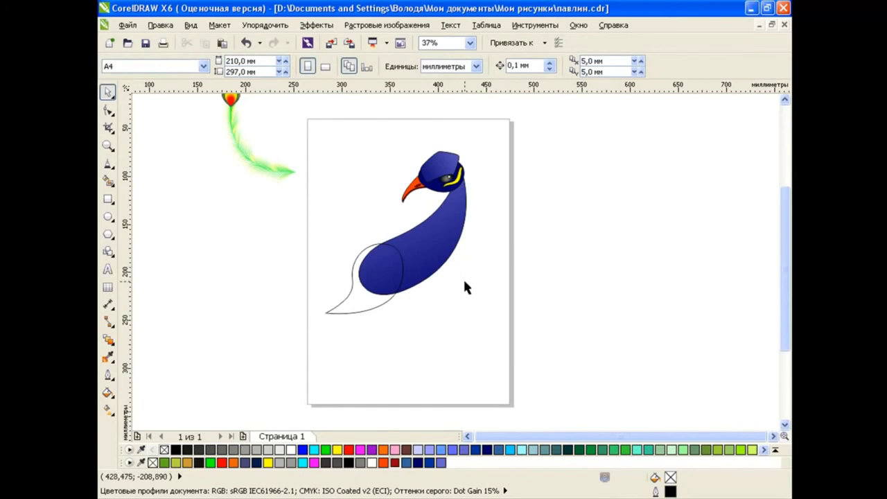
Copy the neck's blue gradient onto the rounded body piece.
left_click(363, 302)
key("ctrl+r")
left_click(422, 338)
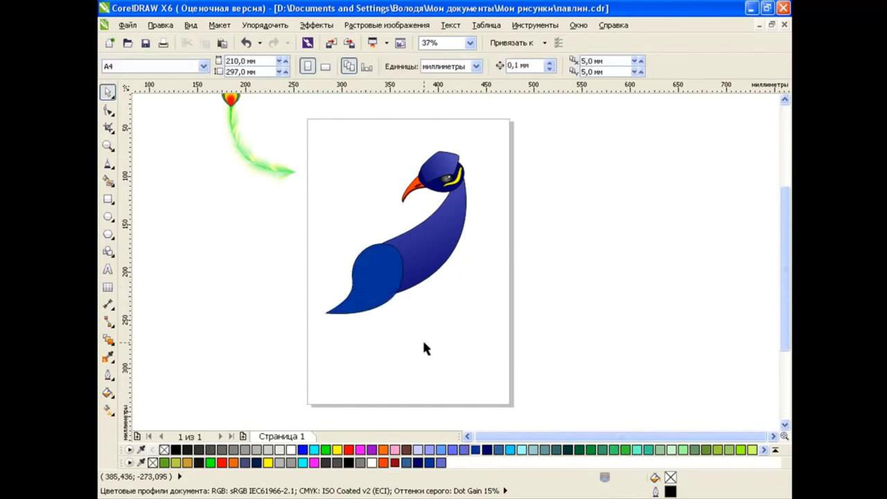
left_click(367, 290)
left_click(160, 25)
left_click(207, 215)
left_click(474, 277)
left_click(440, 208)
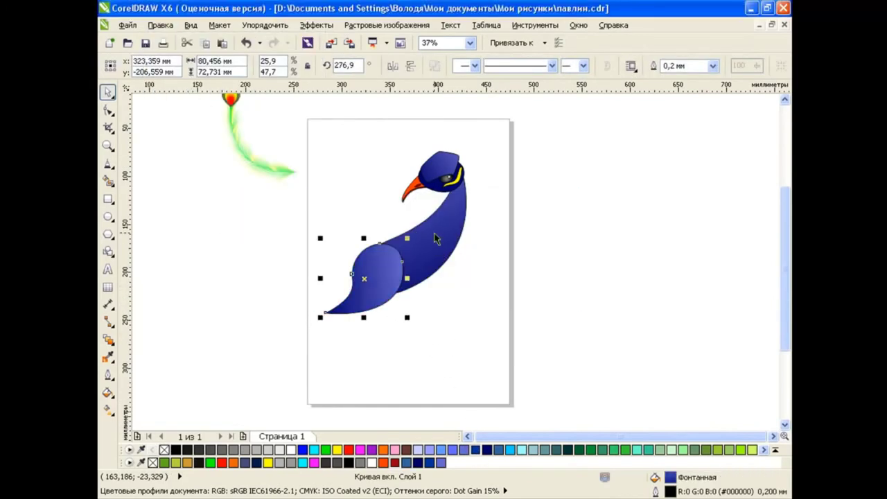
Angle the body piece's gradient upward from its lower left.
left_click(107, 412)
left_click_drag(338, 280, 413, 229)
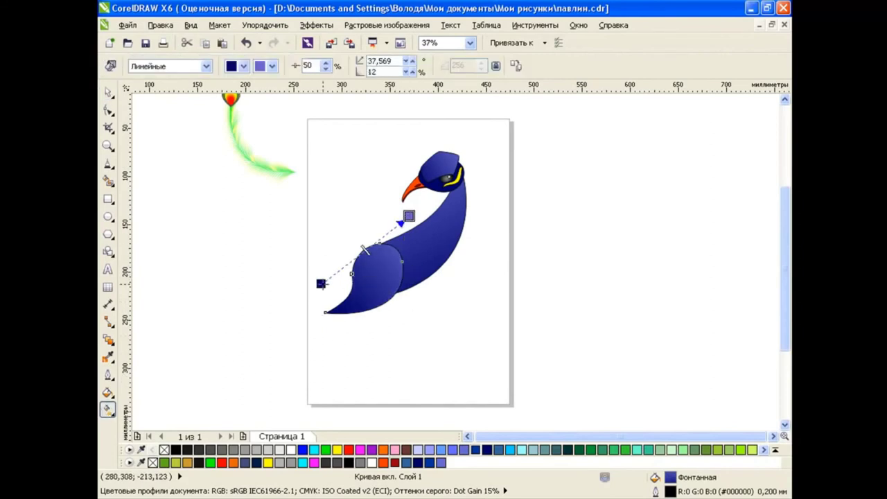
left_click(106, 93)
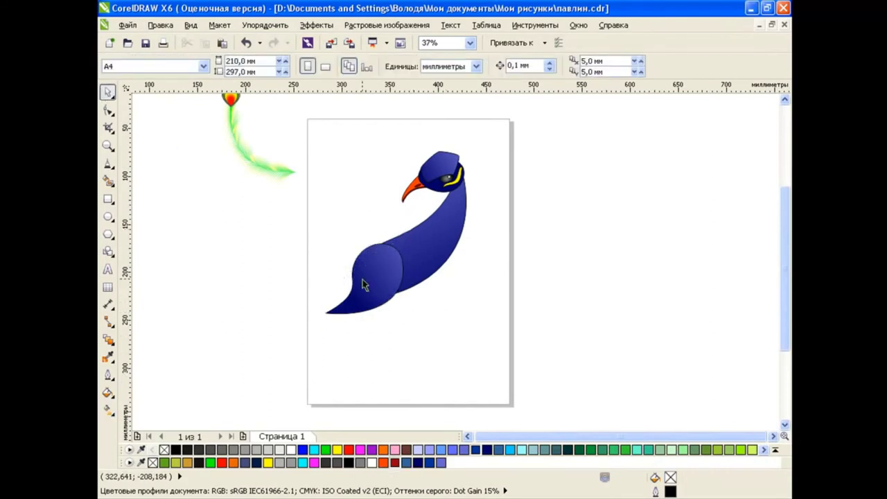
scroll(363, 281, "up", 2)
left_click(108, 164)
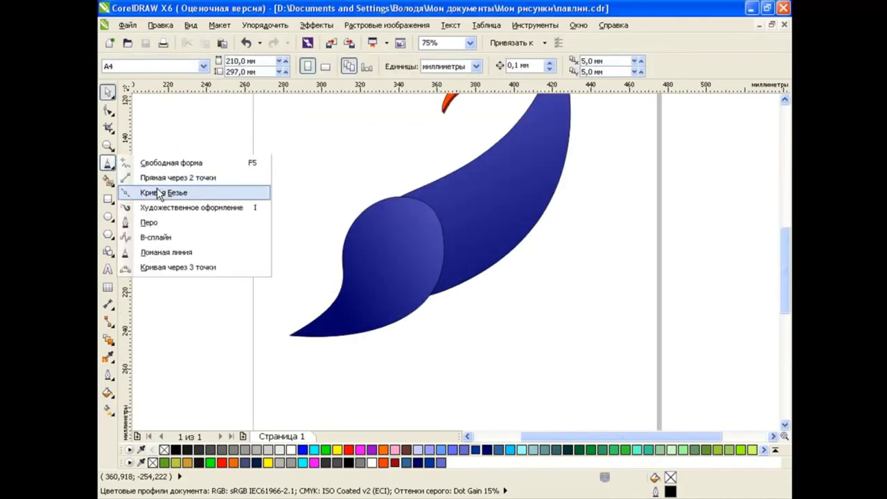
left_click(138, 189)
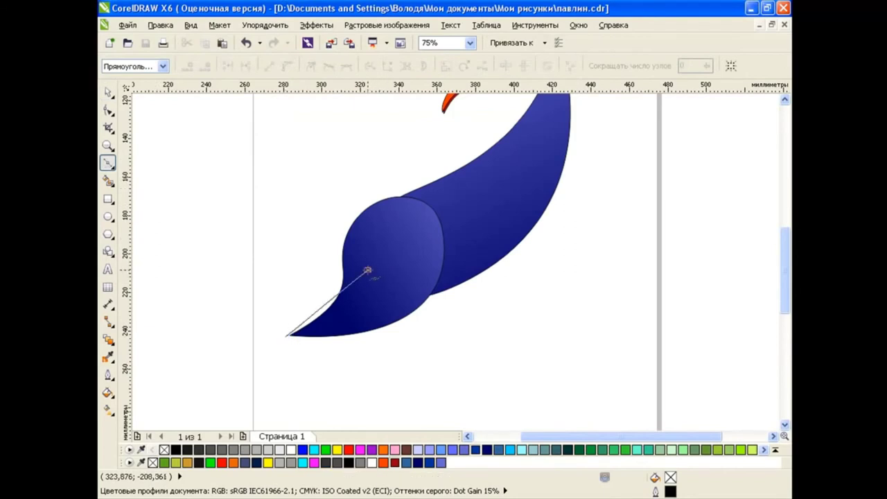
Draw a Bezier curve inside the body's lower-left tip and bend it into shape.
left_click_drag(368, 269, 375, 217)
left_click(340, 231)
key("space")
key("F10")
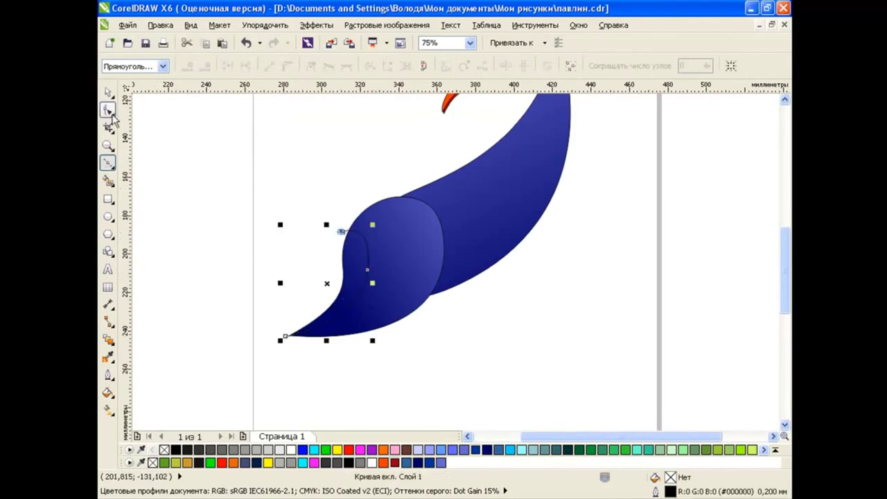
left_click(367, 270)
mouse_move(340, 232)
left_mouse_down()
mouse_move(329, 234)
mouse_move(372, 237)
mouse_move(348, 226)
left_mouse_up()
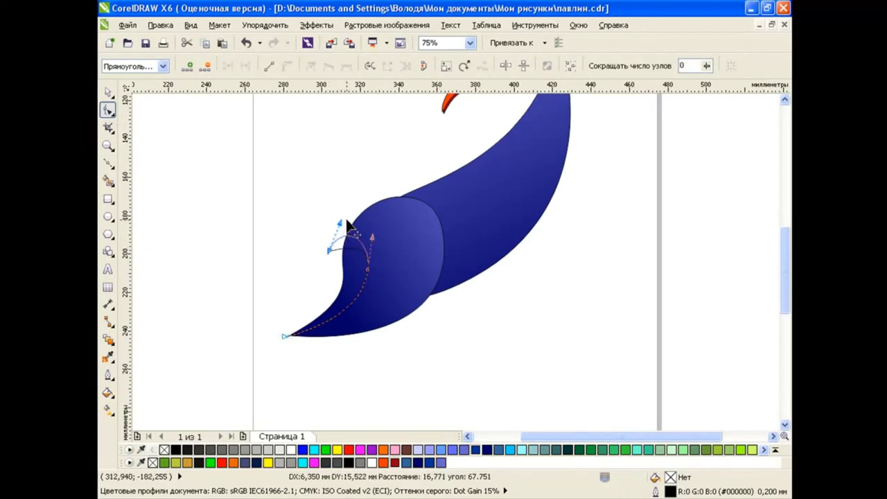
left_click_drag(348, 225, 347, 222)
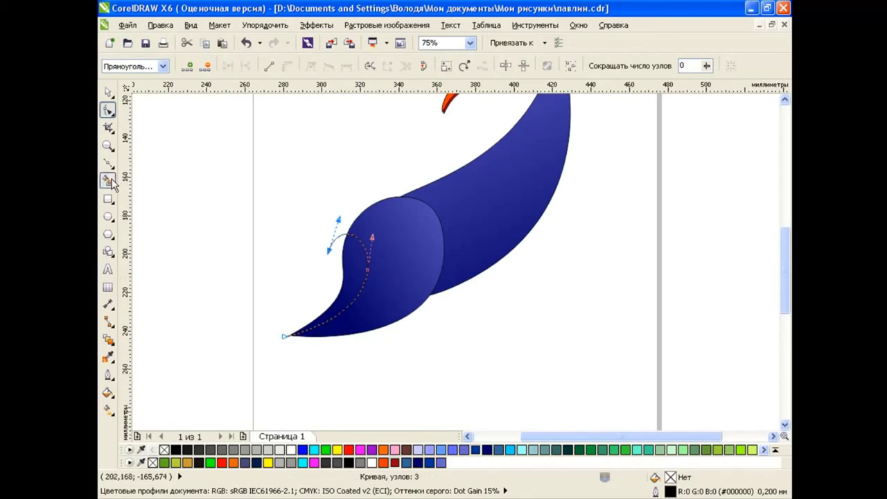
Smart Fill the enclosed area and colour it dark blue (#003399).
left_click(108, 180)
left_click(355, 265)
left_click(108, 91)
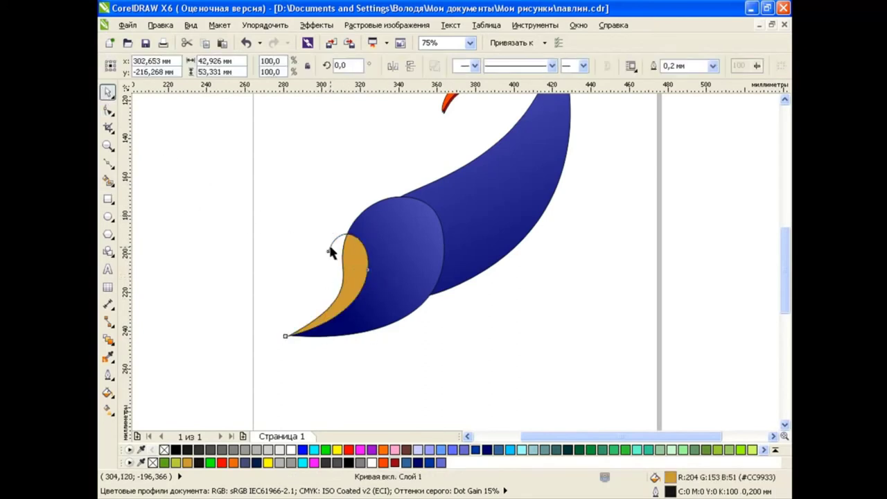
left_click(349, 267)
left_click(430, 463)
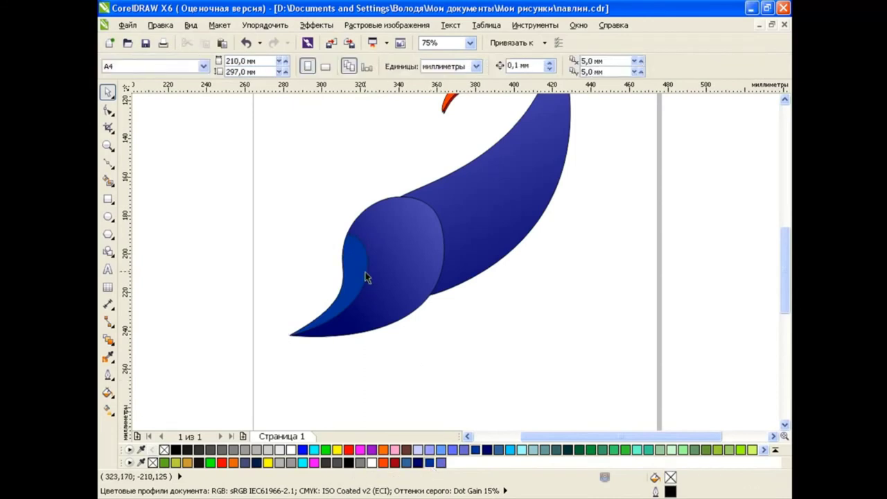
Delete the lobe's extra nodes and remove the duplicate tip node.
scroll(329, 275, "up", 2)
left_click(109, 109)
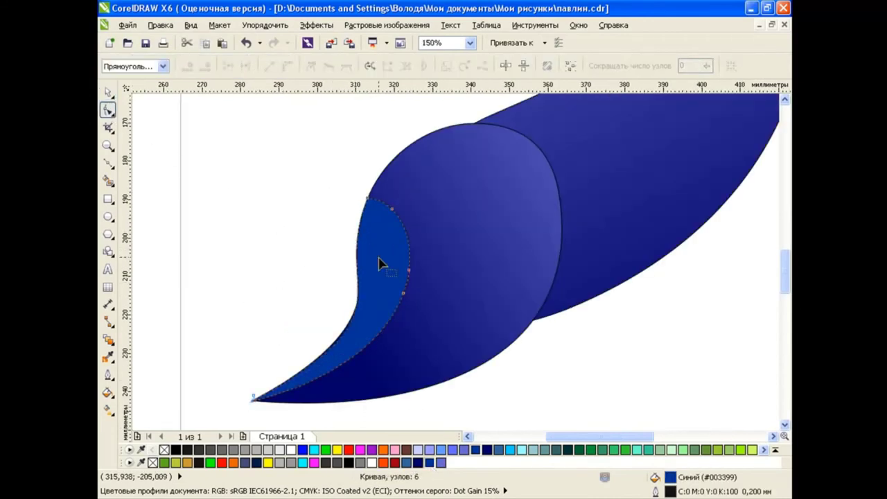
left_click_drag(422, 246, 431, 307)
key("Delete")
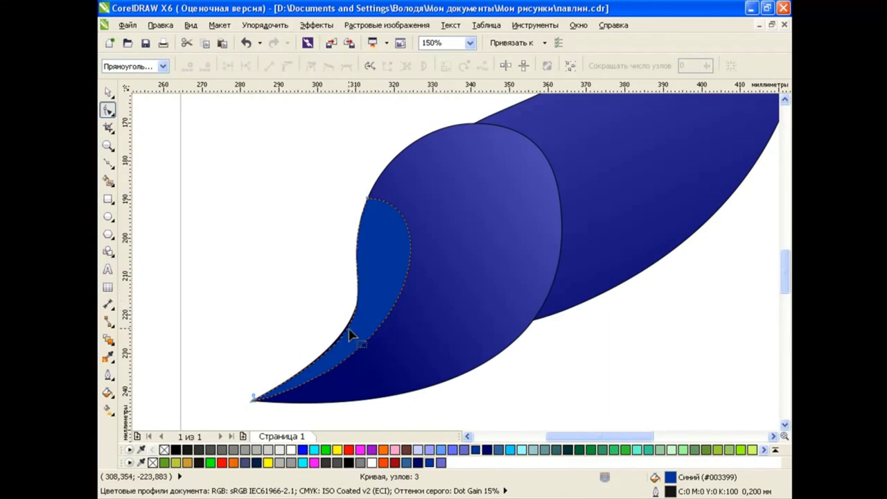
left_click_drag(349, 337, 348, 330)
scroll(228, 398, "up", 4)
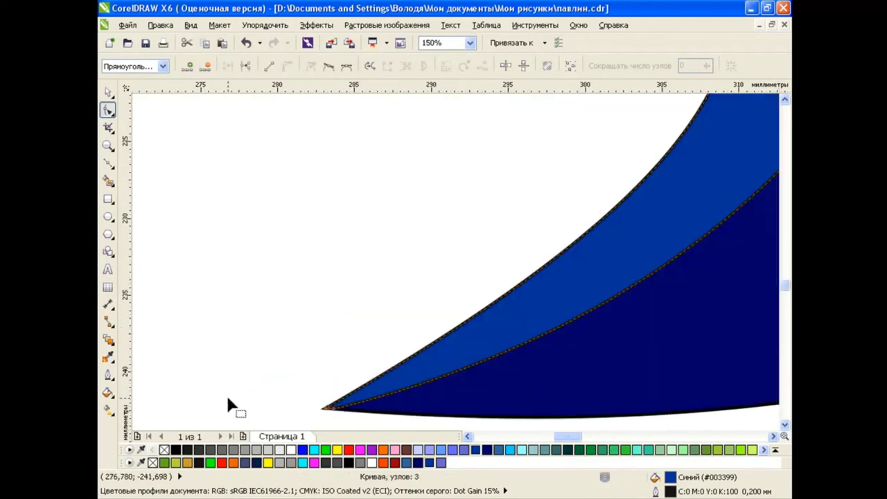
double_click(335, 411)
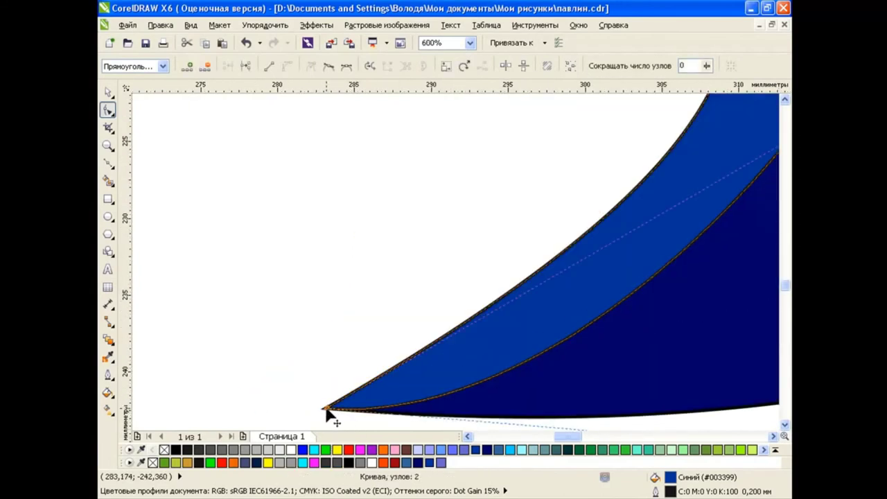
Drag the lobe's control handles into a slimmer, smooth curved teardrop.
scroll(522, 317, "down", 2)
scroll(654, 262, "down", 2)
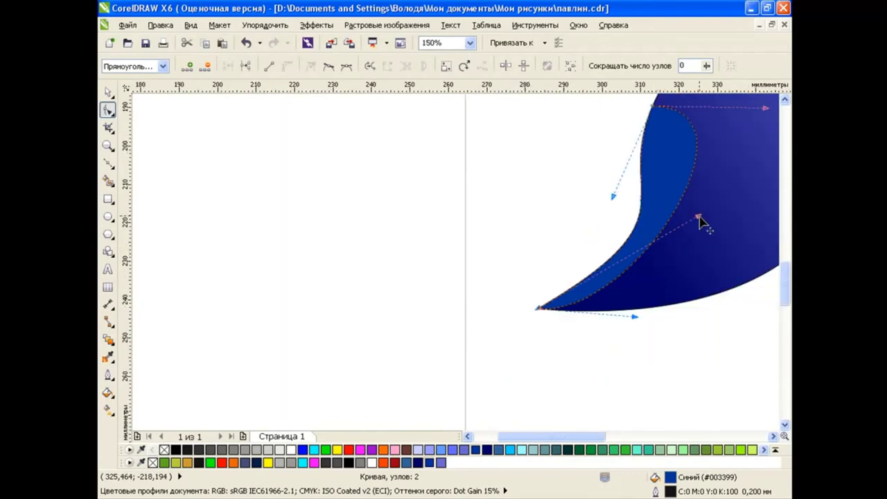
left_click_drag(700, 220, 696, 219)
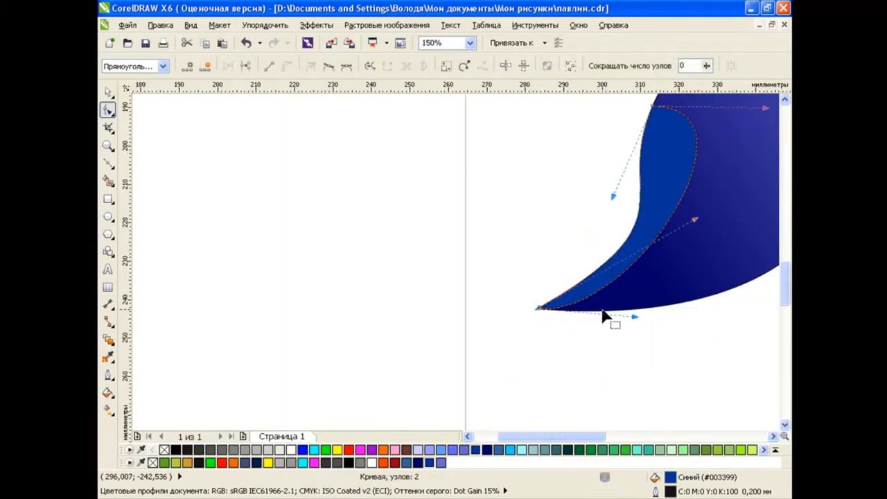
left_click_drag(603, 313, 677, 270)
left_click_drag(593, 437, 603, 436)
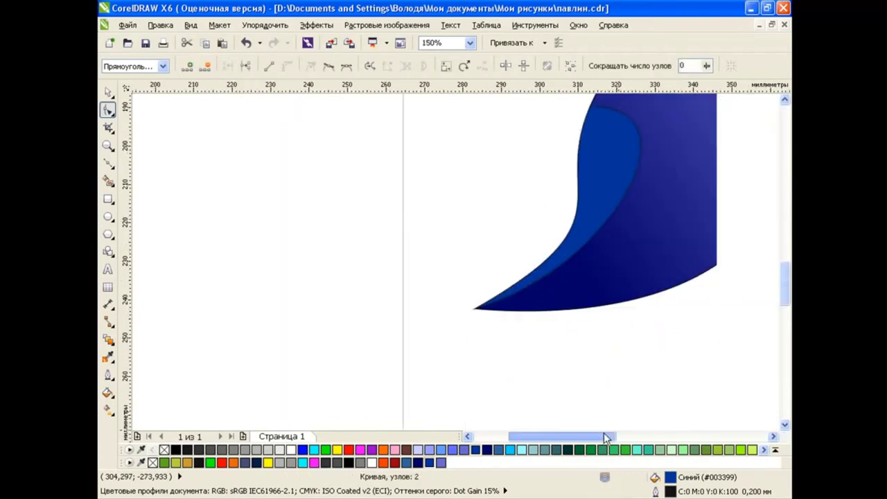
scroll(558, 167, "down", 1)
scroll(575, 208, "up", 1)
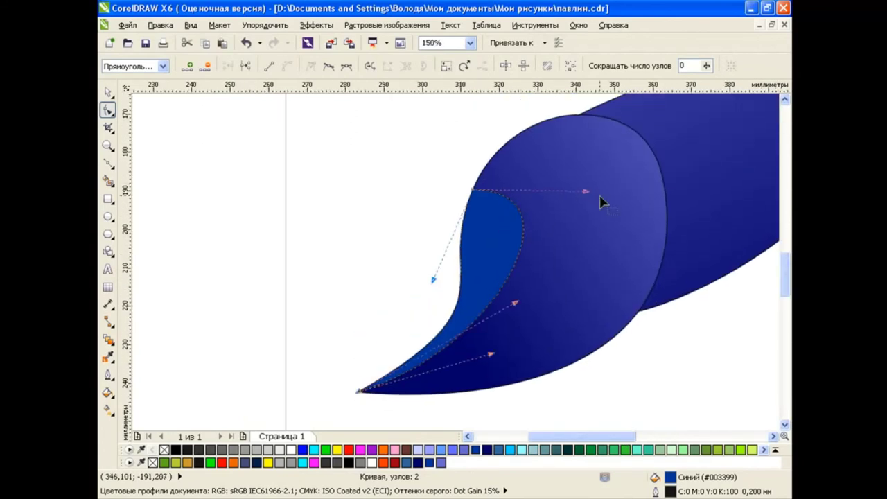
left_click_drag(600, 201, 560, 154)
left_click_drag(490, 354, 533, 355)
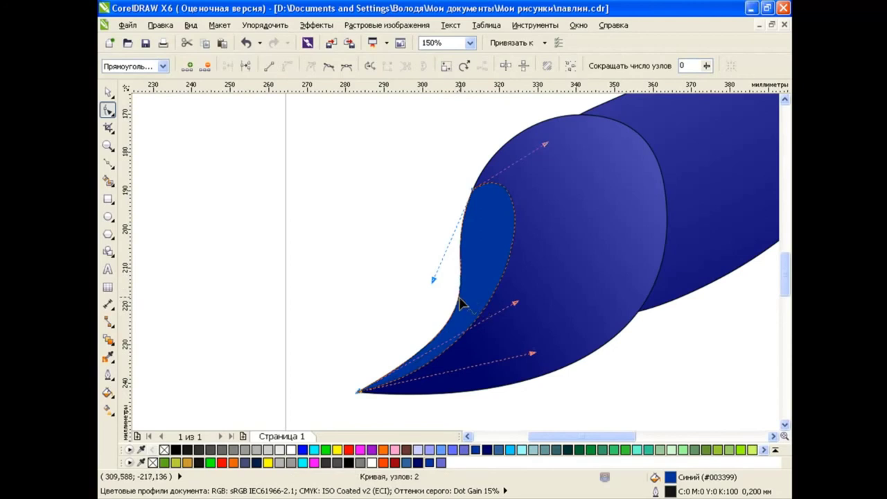
left_click_drag(460, 303, 454, 309)
Make a 75% copy of the dark-blue lobe and shift it slightly right.
left_click(106, 94)
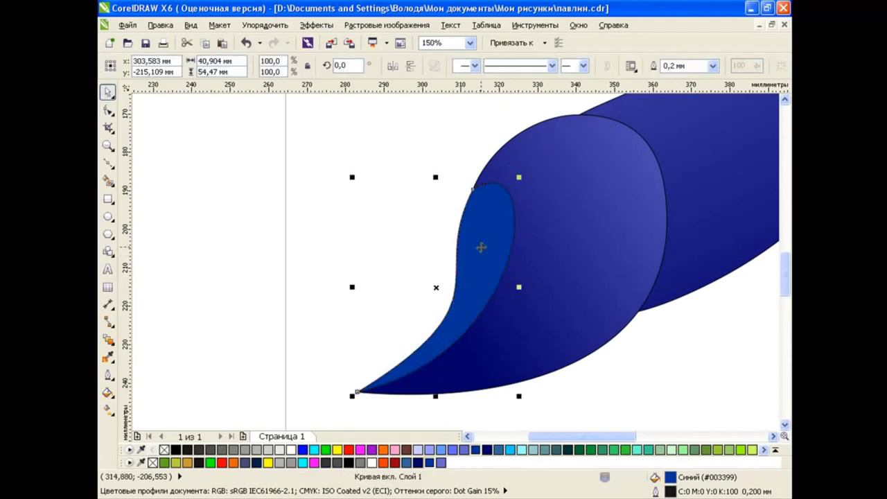
left_click(439, 228)
left_click(499, 236)
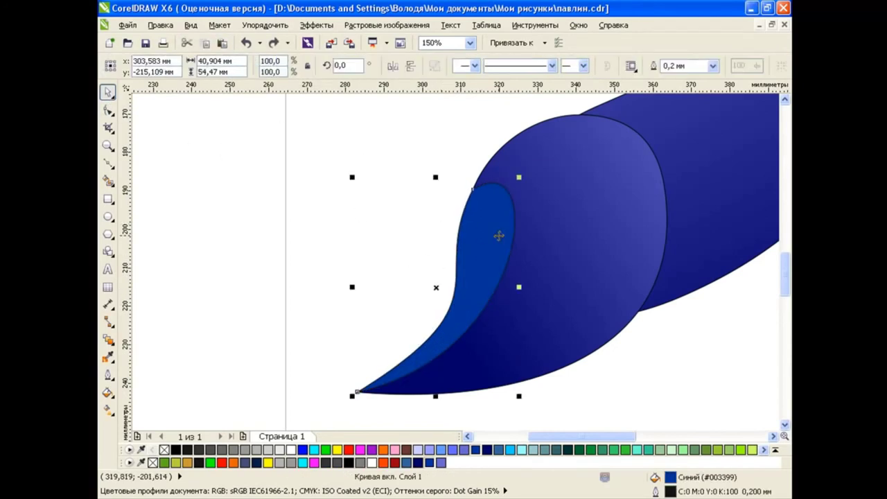
left_click_drag(519, 177, 501, 202)
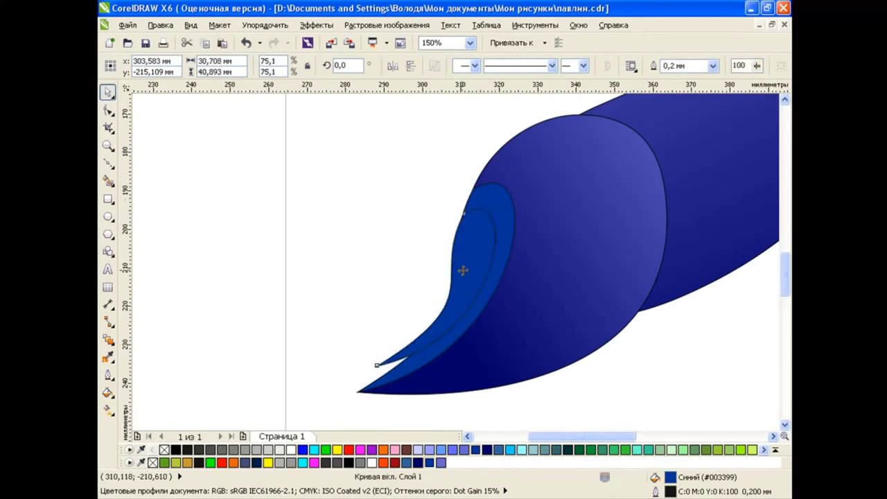
left_click_drag(459, 270, 468, 266)
Reshape the copy's tip and lower curve by moving its nodes and handles.
left_click(107, 110)
left_click_drag(382, 376, 362, 394)
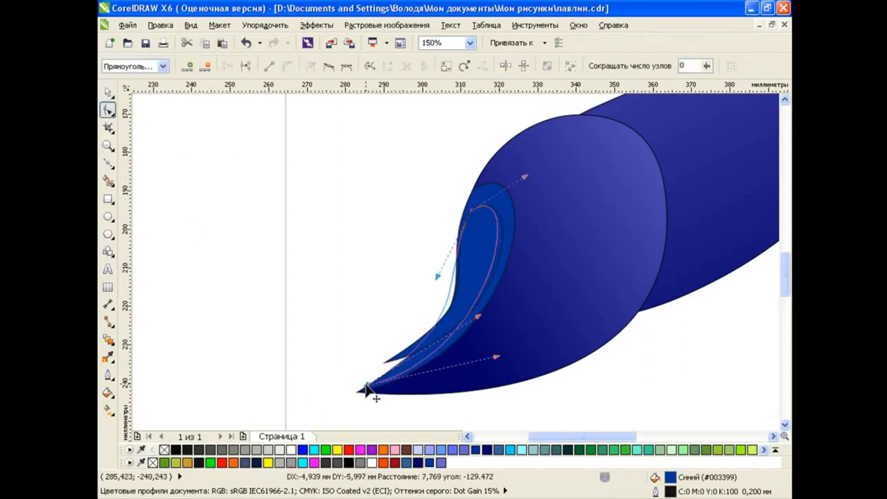
left_click_drag(471, 208, 479, 210)
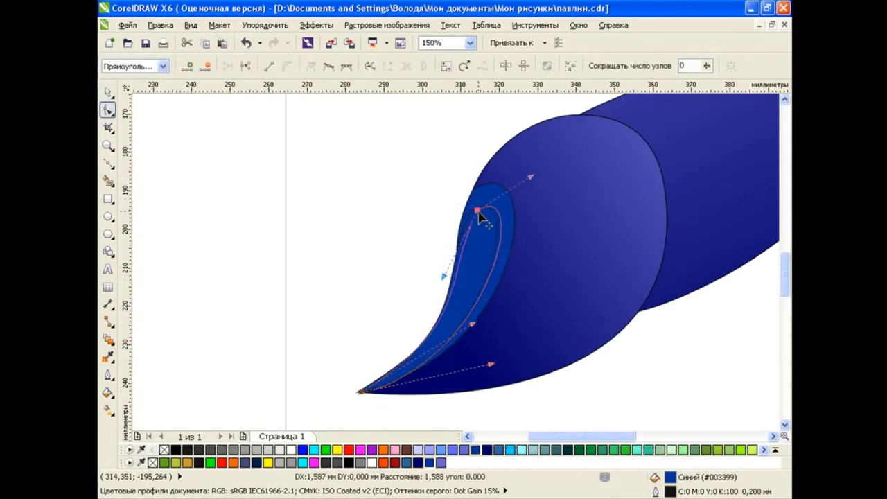
left_click_drag(477, 330, 491, 353)
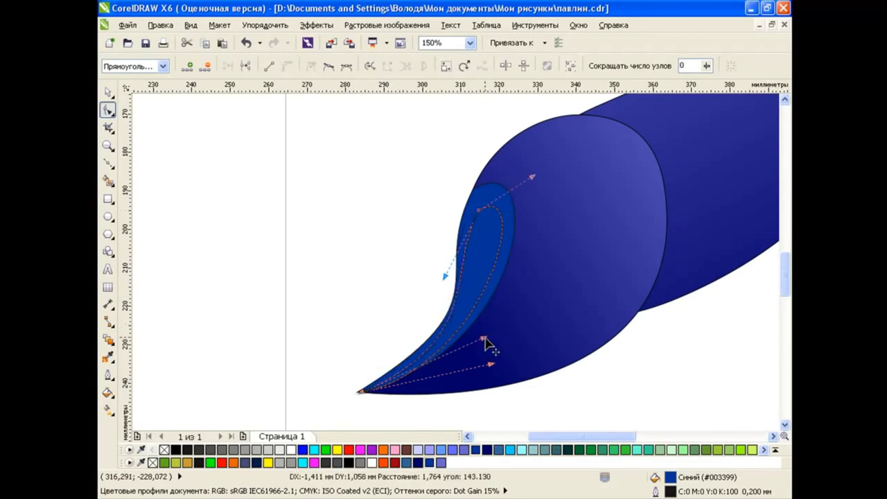
left_click(468, 288)
left_click(359, 393)
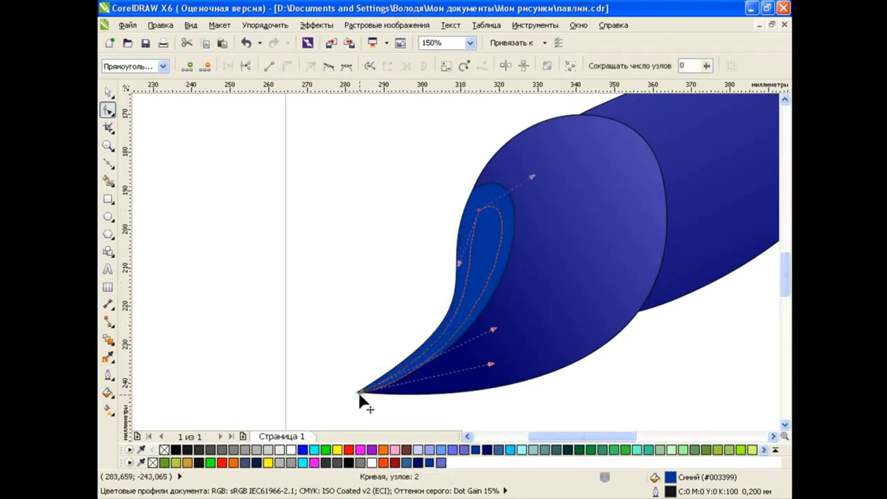
left_click_drag(490, 365, 486, 357)
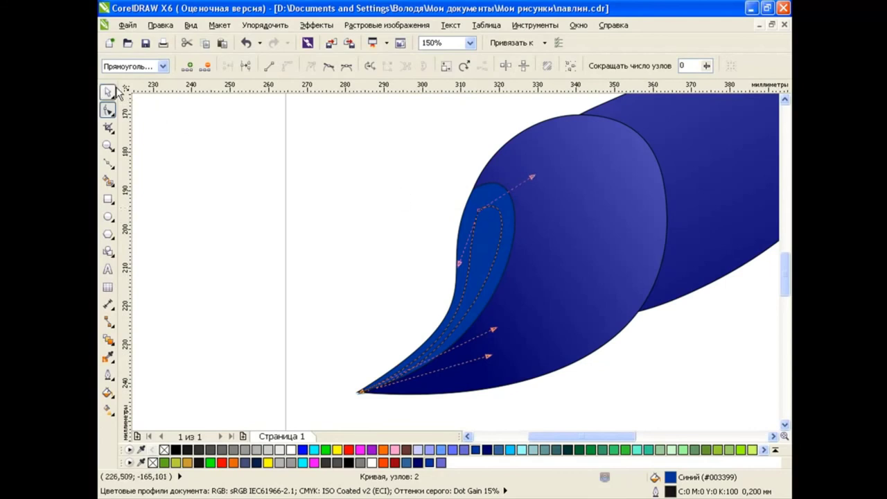
Fill the smaller inner copy bright green.
left_click(110, 92)
left_click(485, 254)
left_click(325, 450)
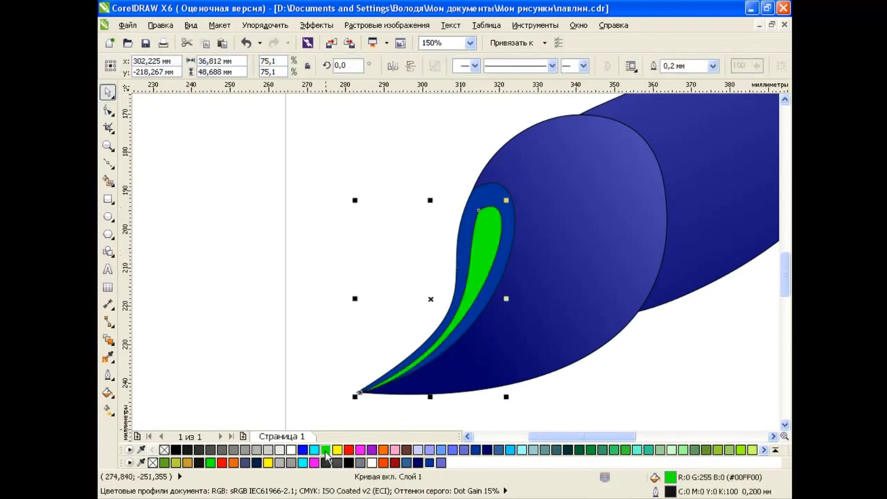
Blend the green stripe into the blue outline with 20 steps.
left_click(109, 340)
left_click_drag(497, 257, 509, 244)
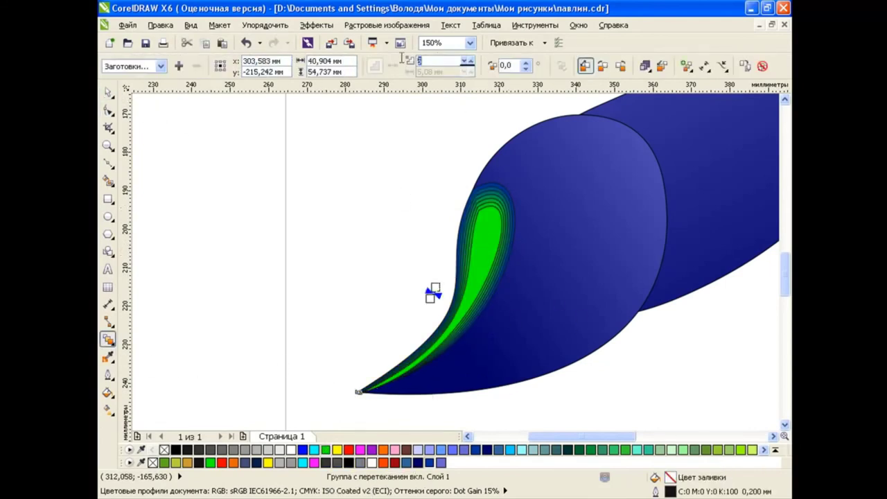
type("20")
key("Return")
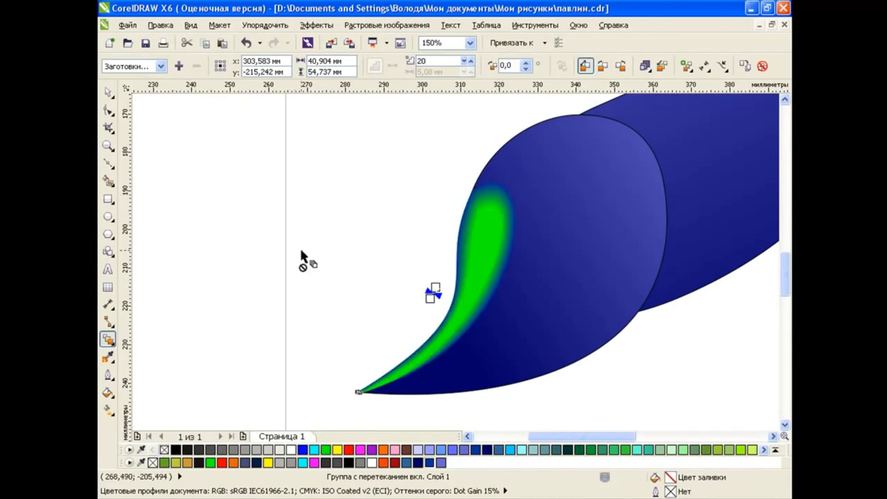
Place a copy of the green stripe blend to the right, rotated to fan beside the first.
left_click(108, 91)
left_click(336, 225)
left_click(505, 253)
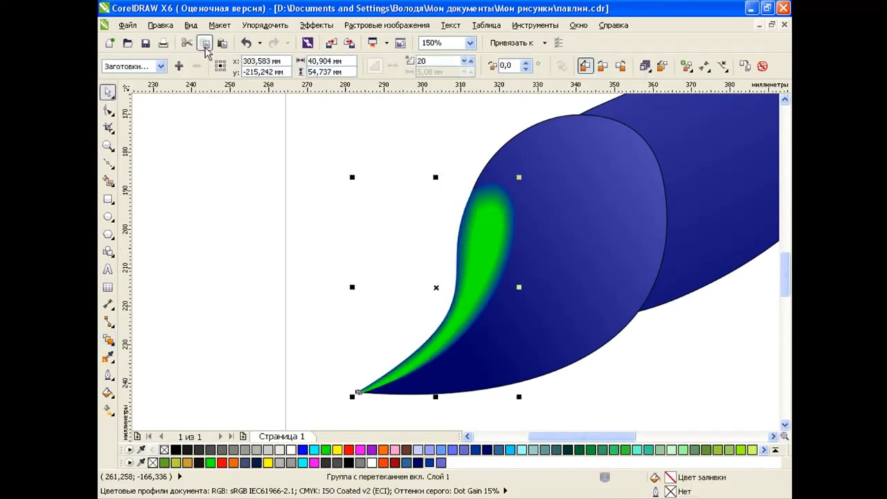
left_click_drag(501, 273, 554, 274)
left_click(554, 273)
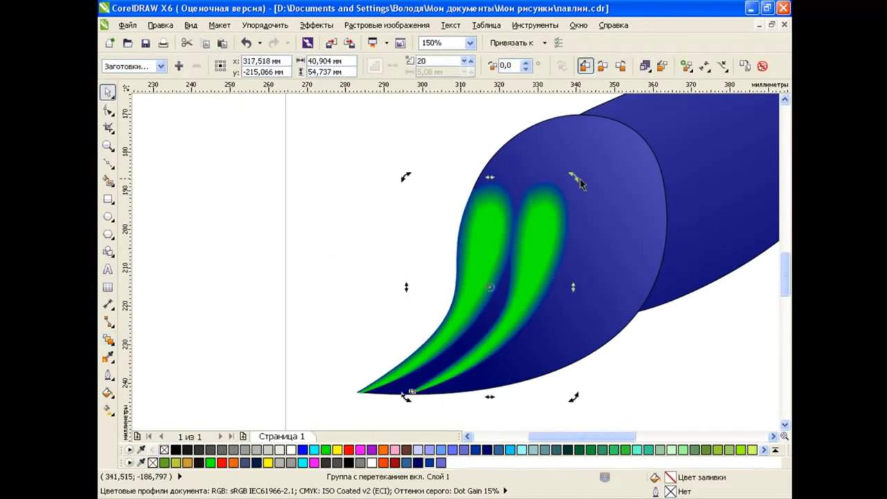
left_click_drag(573, 177, 553, 248)
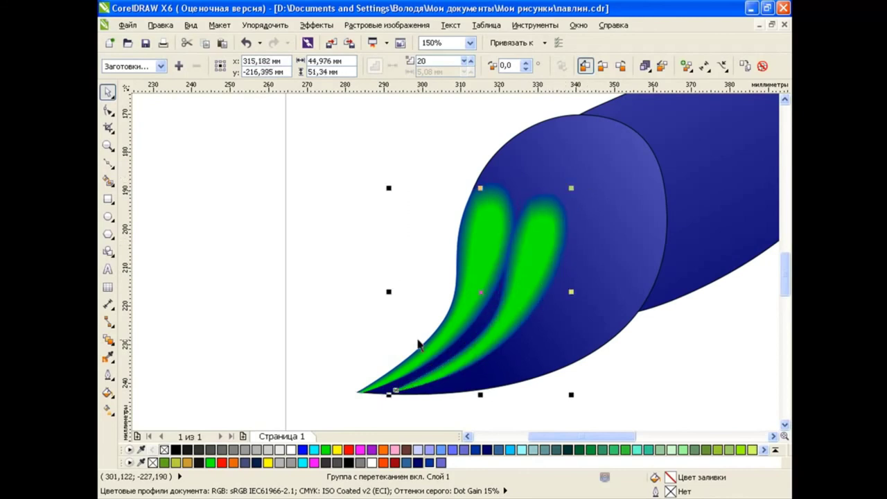
Recolour the second stripe yellow.
left_click(557, 288)
left_click(338, 449)
left_click(329, 251)
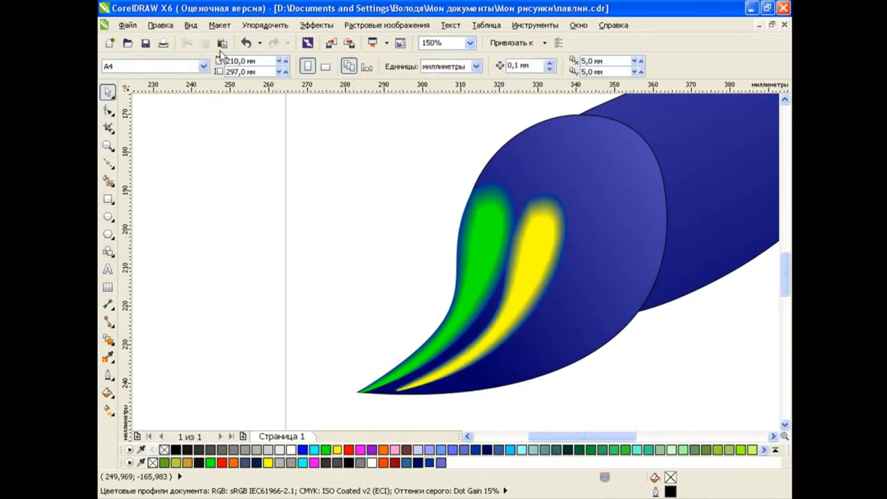
Place a third stripe copy further right and select its control curve.
left_click(561, 252)
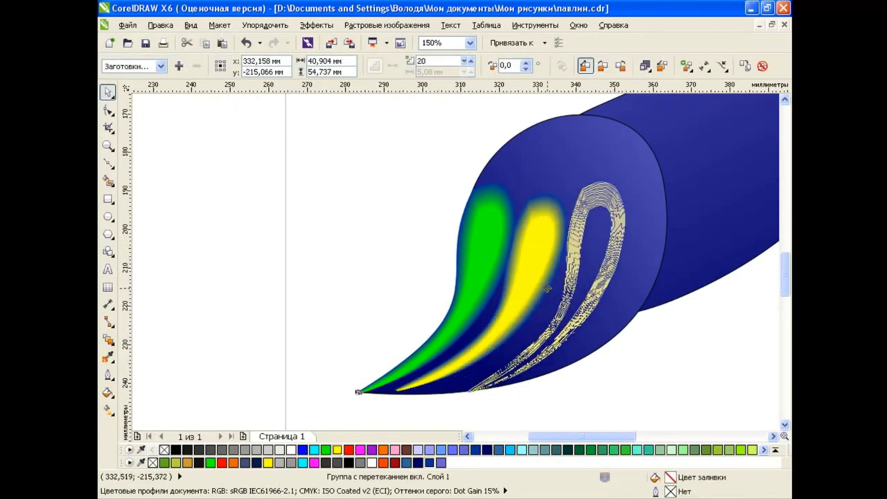
left_click_drag(437, 289, 549, 288)
left_click(554, 298)
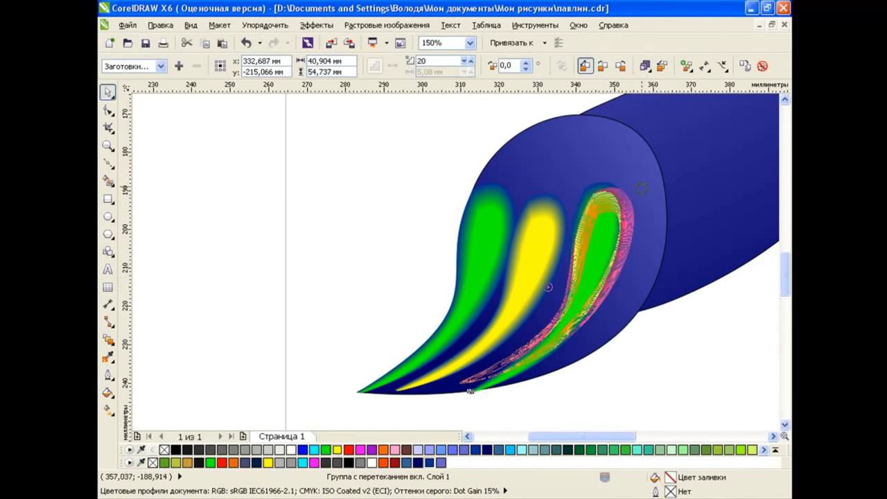
left_click(604, 263)
left_click(604, 263)
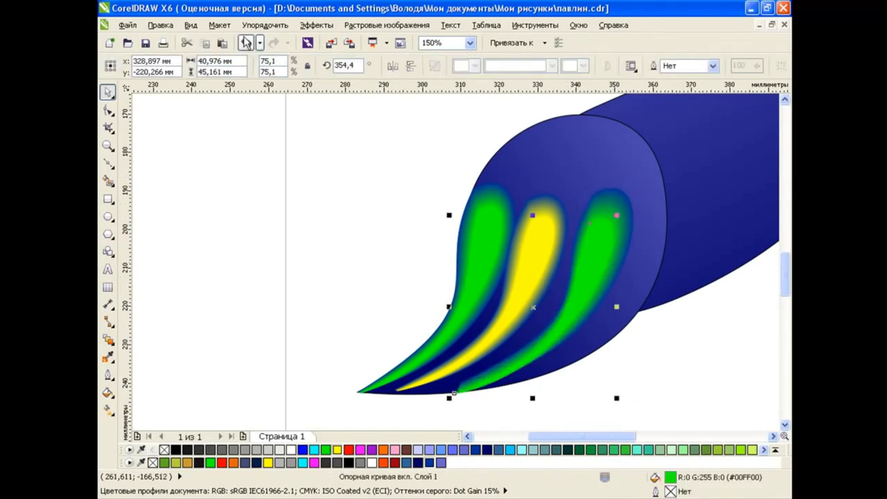
key("Escape")
left_click(604, 256)
key("Escape")
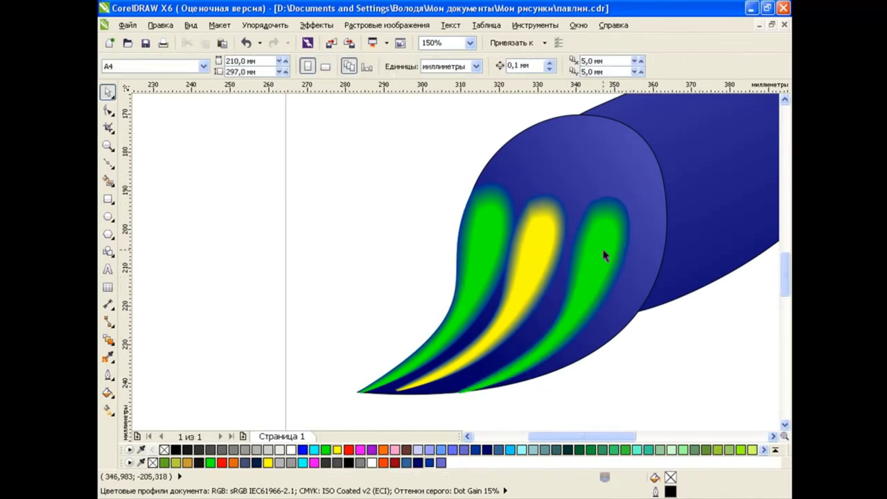
Colour the third stripe orange after trying red, cyan and magenta.
left_click(604, 257)
left_click(349, 450)
left_click(313, 449)
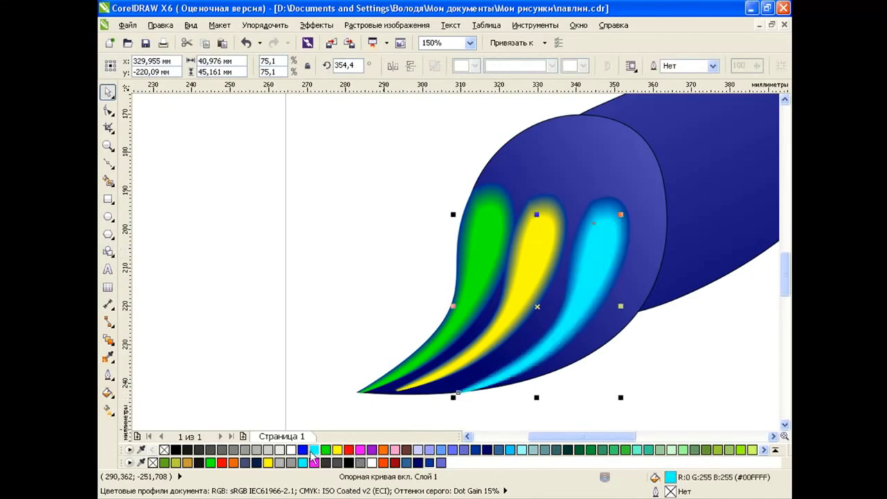
left_click(360, 450)
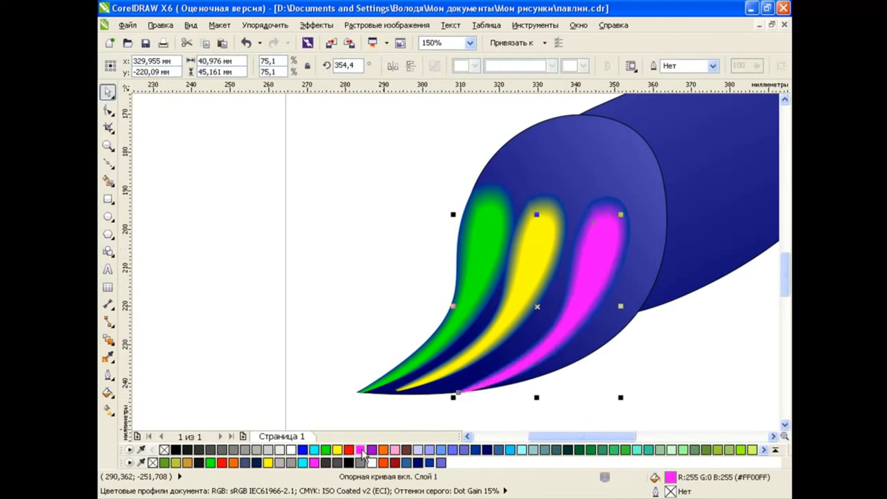
left_click(383, 450)
left_click(691, 354)
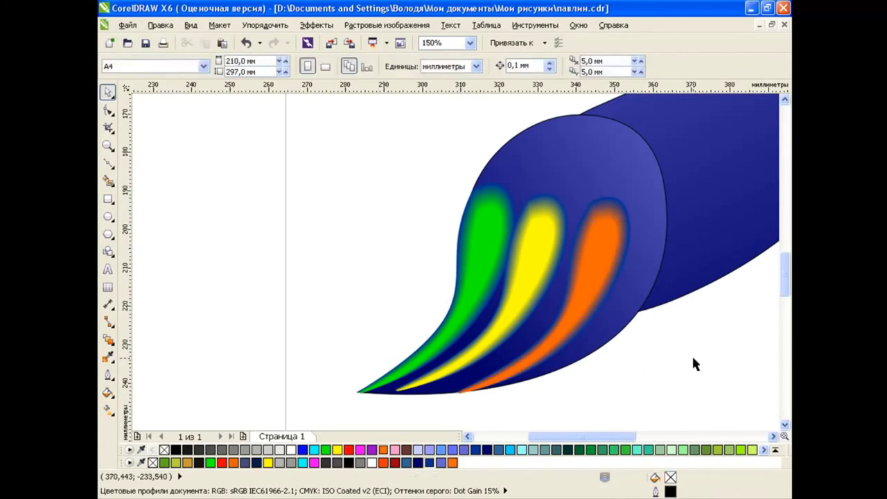
double_click(604, 284)
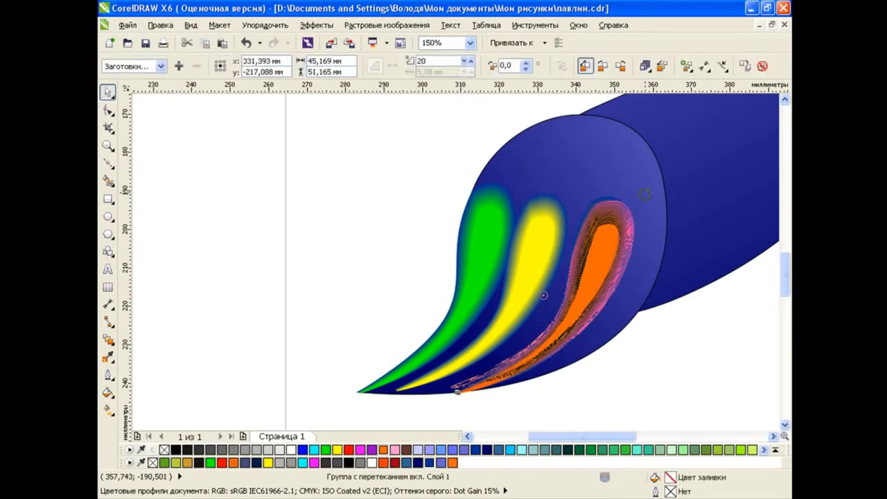
left_click(606, 257)
key("Escape")
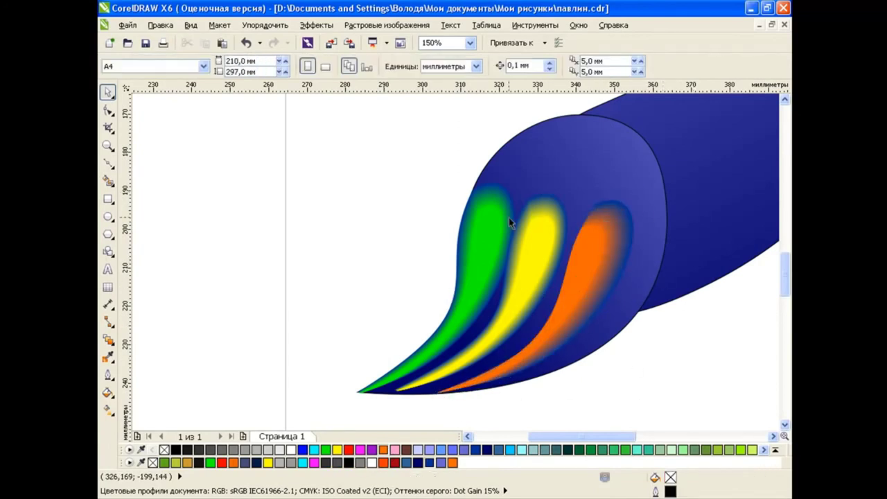
Zoom out to 75% to view the whole bird.
key("F3")
left_click_drag(783, 305, 782, 263)
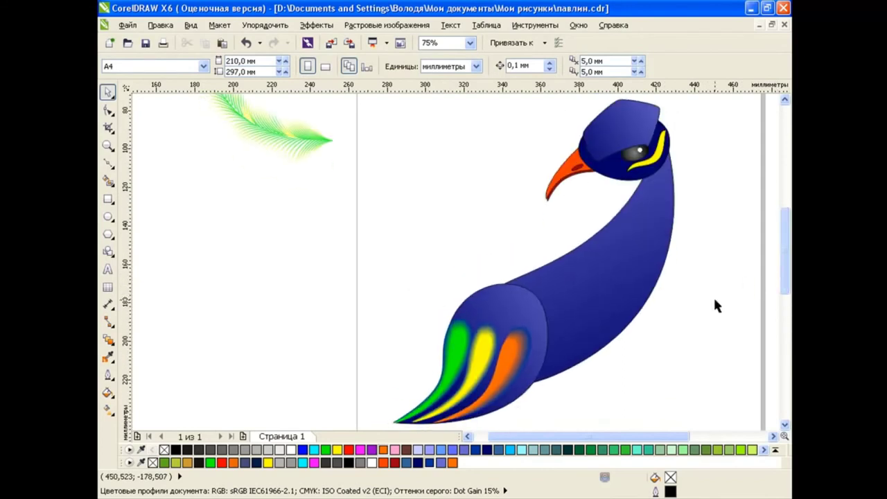
left_click(529, 364)
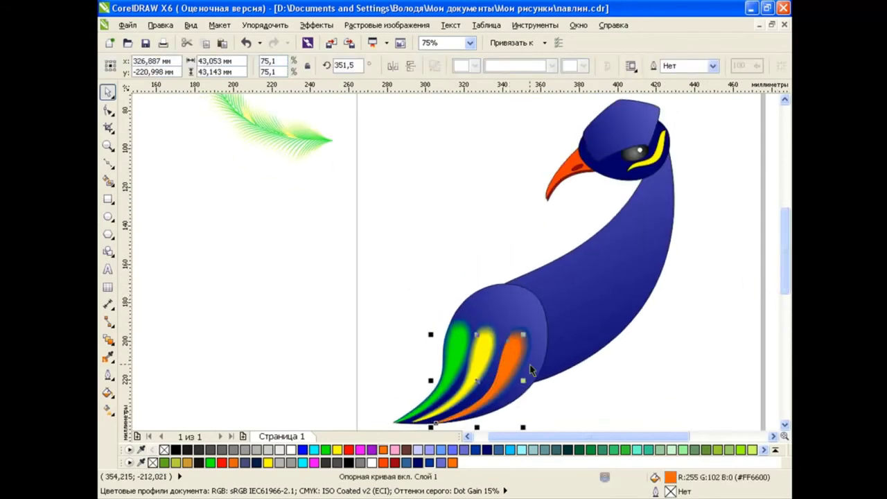
left_click(642, 381)
Shrink the peacock-eye feather to 12.6% and rotate it about 90° clockwise.
scroll(645, 263, "up", 3)
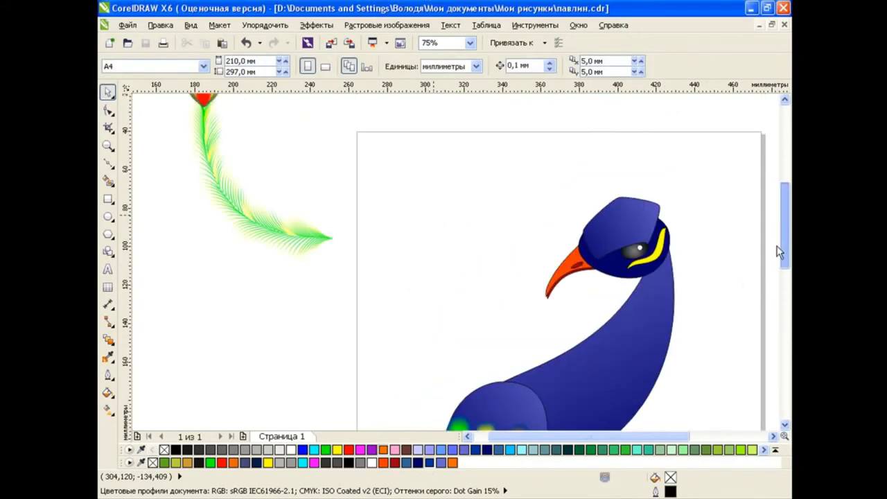
left_click_drag(242, 207, 404, 293)
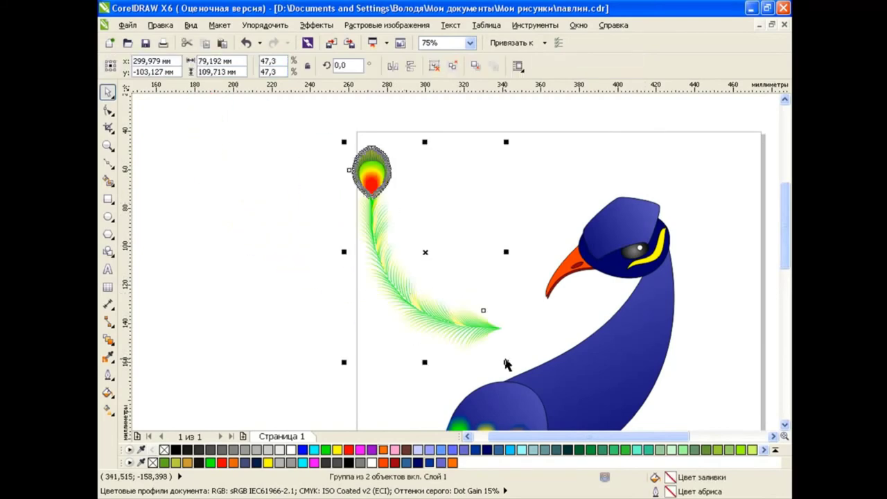
left_click_drag(506, 362, 394, 207)
left_click(371, 176)
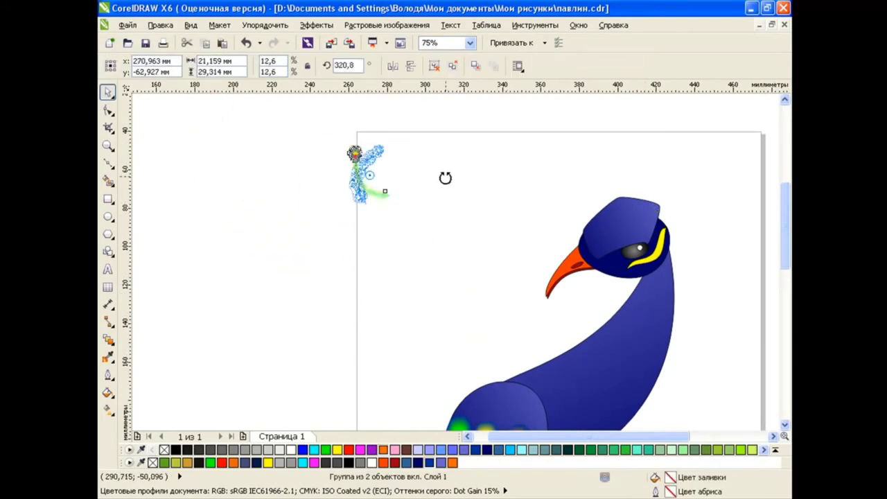
left_click_drag(394, 141, 366, 182)
Move the feather onto the head, enlarge it to 19.6% and tilt it to about 310°.
left_click_drag(442, 167, 652, 176)
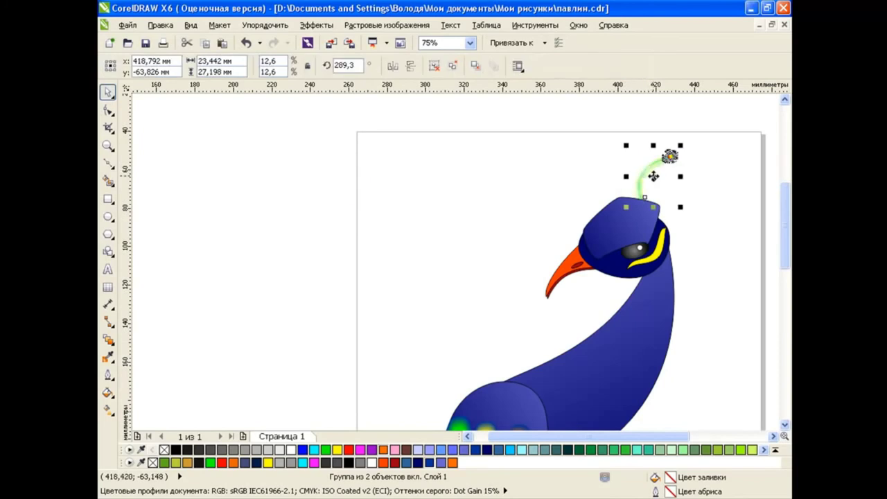
left_click_drag(681, 143, 667, 168)
left_click(667, 166)
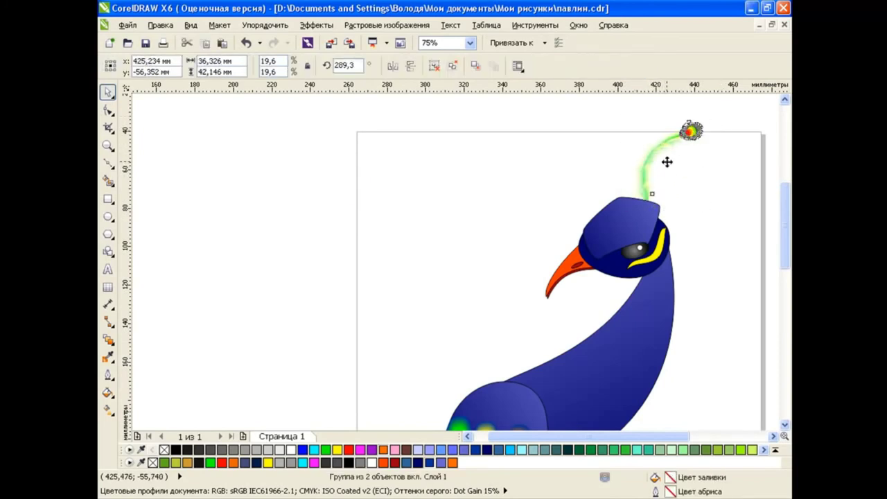
mouse_move(629, 121)
left_mouse_down()
mouse_move(613, 135)
mouse_move(654, 157)
left_mouse_up()
Duplicate the crest feather twice, rotating each copy to fan out from the head.
left_click(630, 163)
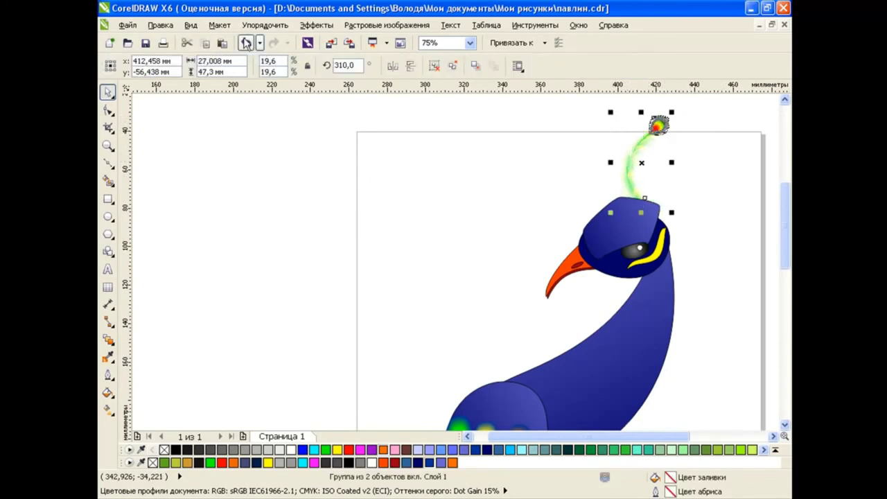
left_click(223, 44)
left_click(654, 168)
mouse_move(672, 111)
left_mouse_down()
mouse_move(686, 146)
mouse_move(676, 172)
left_mouse_up()
left_click(676, 172)
left_click_drag(720, 136, 686, 182)
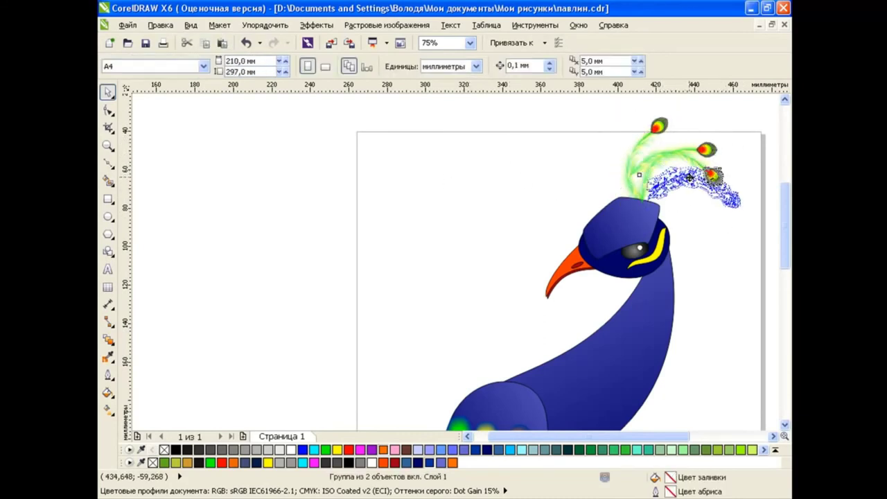
Select the upper-right crest feather and copy it.
left_click(463, 190)
key("Tab")
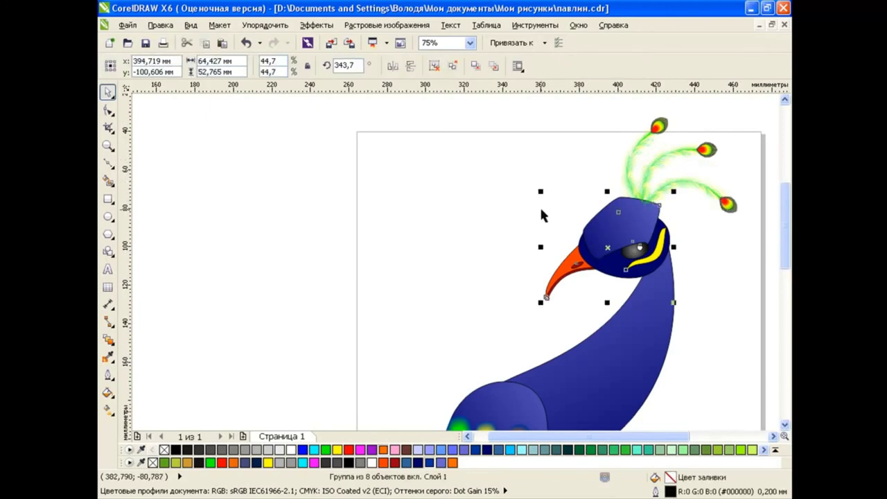
left_click(466, 215)
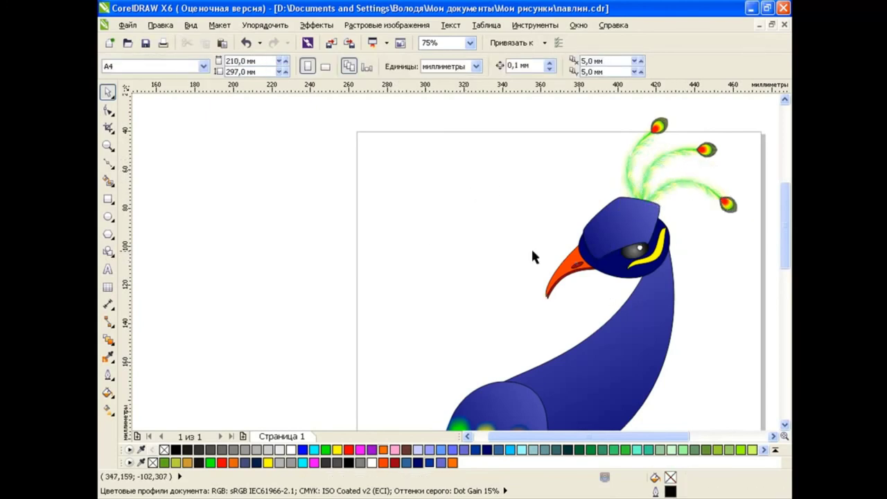
left_click(685, 161)
left_click(205, 43)
Place a feather copy at the left of the page, rotated about 90° counterclockwise.
left_click_drag(673, 169, 361, 217)
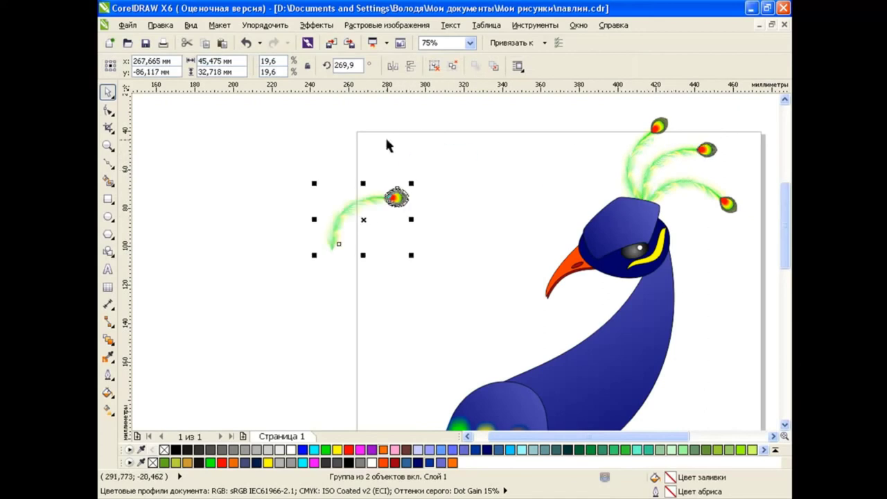
left_click(388, 199)
left_click_drag(315, 184, 343, 245)
scroll(420, 255, "down", 2)
left_click(596, 318)
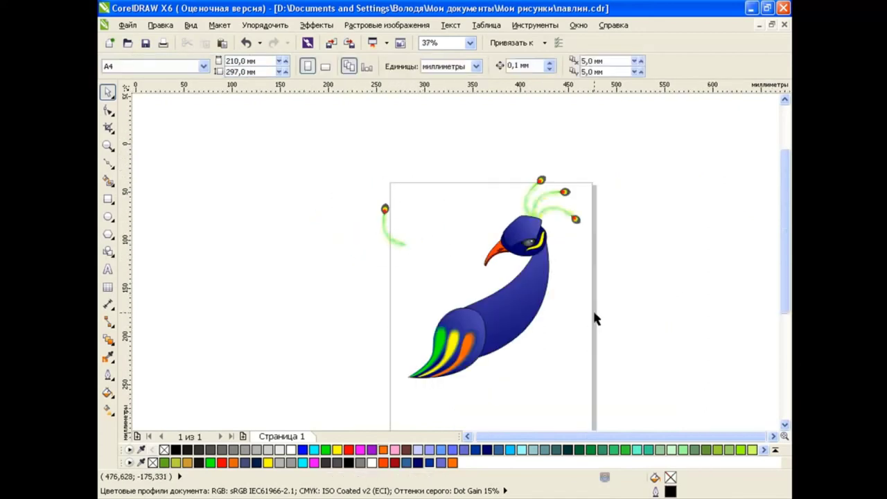
scroll(595, 319, "down", 1)
Rotate the left feather to 108.9°, enlarge it, and angle it up at the body's upper left.
left_click(391, 201)
mouse_move(370, 172)
left_mouse_down()
mouse_move(372, 237)
mouse_move(301, 302)
left_mouse_up()
left_click_drag(391, 207, 447, 326)
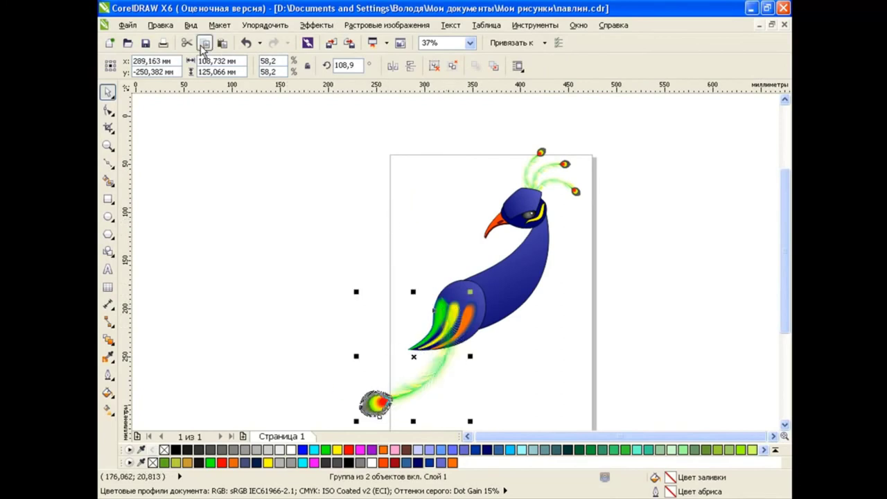
left_click(415, 357)
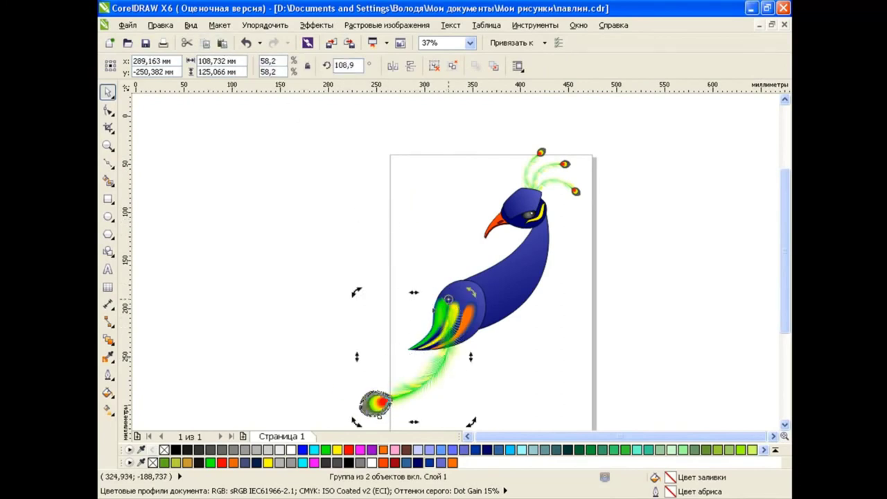
left_click_drag(358, 291, 508, 244)
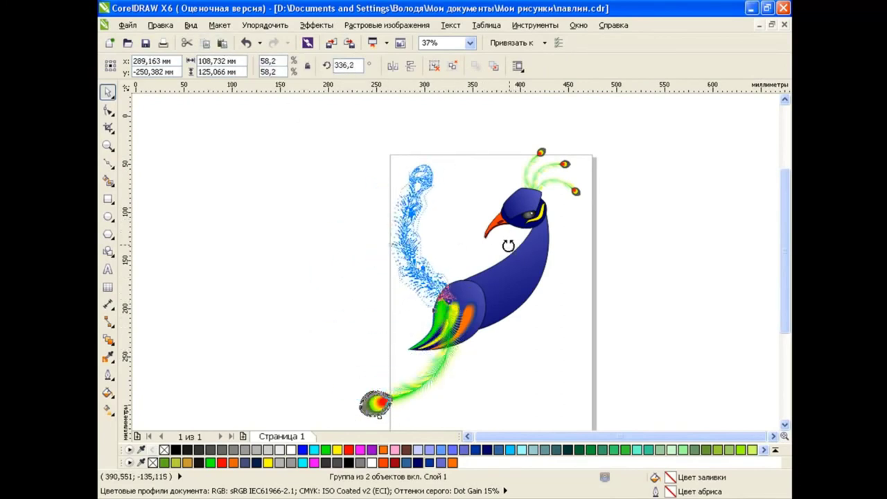
left_click(436, 201)
Paste another feather copy, rotate it toward the upper right, and shrink it near the head.
left_click(414, 182)
left_click_drag(392, 163, 323, 119)
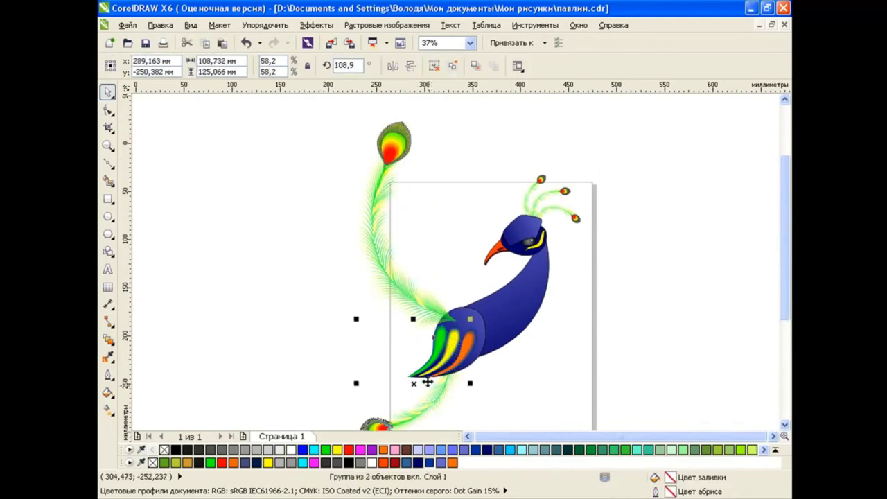
left_click(221, 43)
left_click(404, 228)
left_click_drag(461, 116, 564, 145)
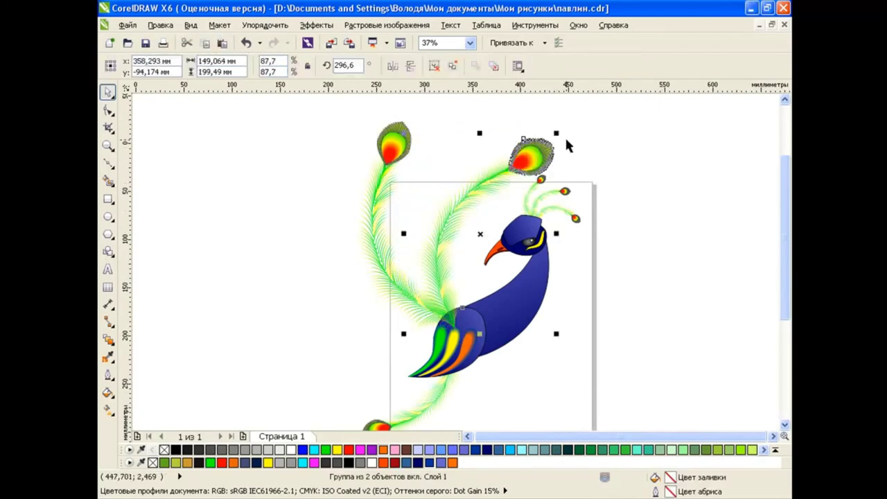
mouse_move(555, 133)
left_mouse_down()
mouse_move(475, 239)
mouse_move(498, 219)
mouse_move(450, 181)
left_mouse_up()
left_click(624, 307)
left_click(462, 275)
Duplicate the small feather and rotate the new copy to the left.
left_click(626, 322)
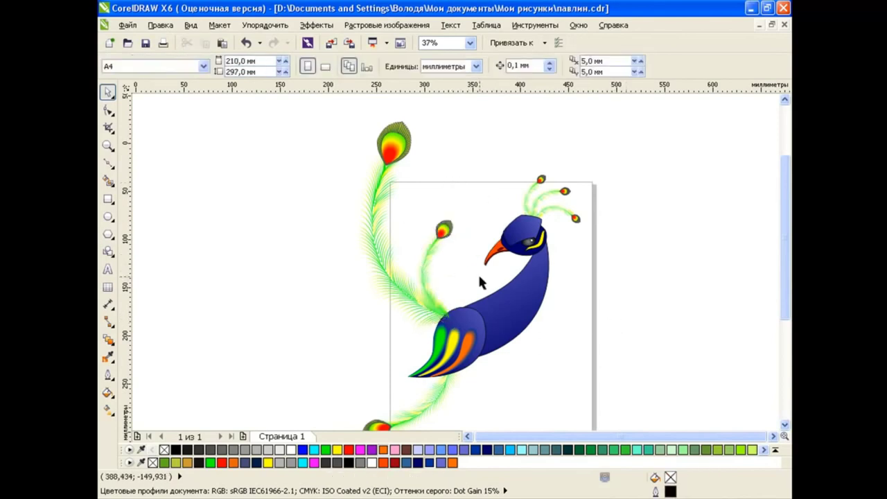
left_click(435, 231)
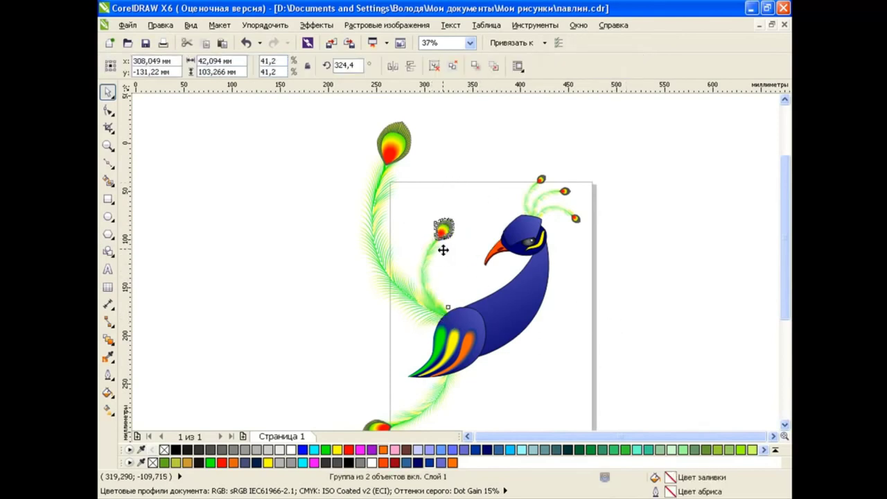
left_click(432, 257)
left_click(442, 228)
left_click(424, 255)
left_click(438, 235)
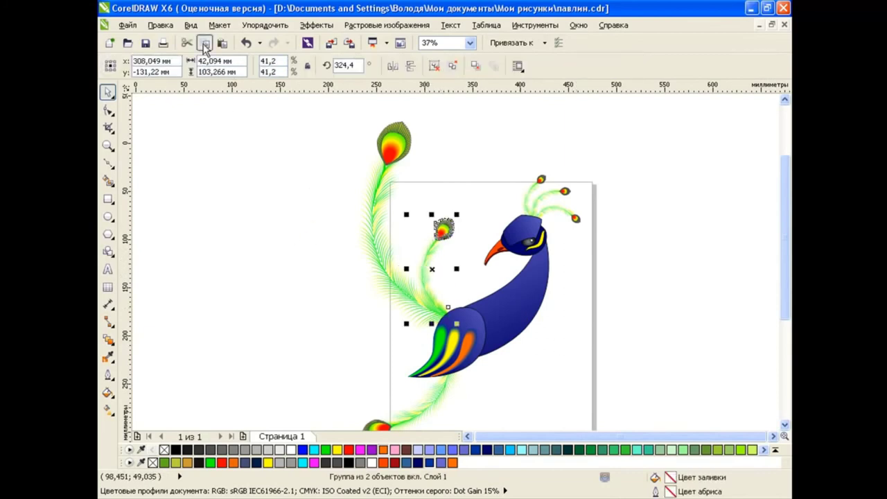
left_click(434, 272)
left_click_drag(416, 222, 374, 225)
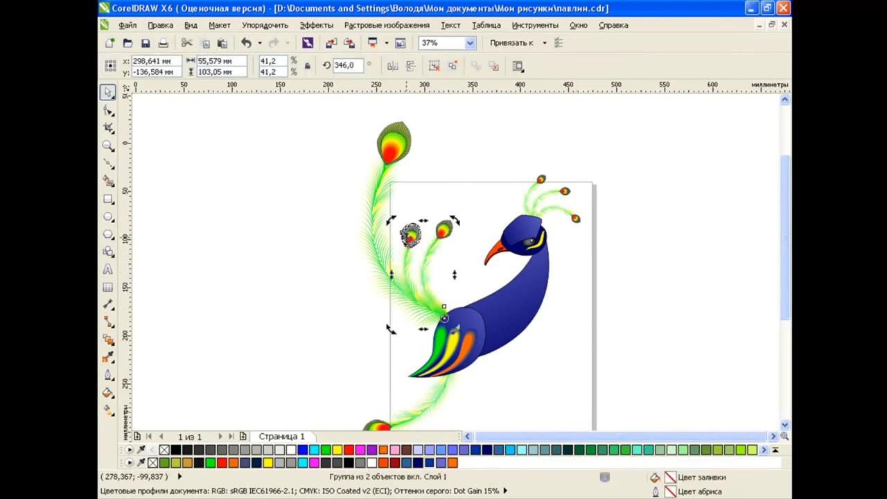
Enlarge the larger feather toward the top-left and rotate it upward to fill the fan.
left_click(409, 237)
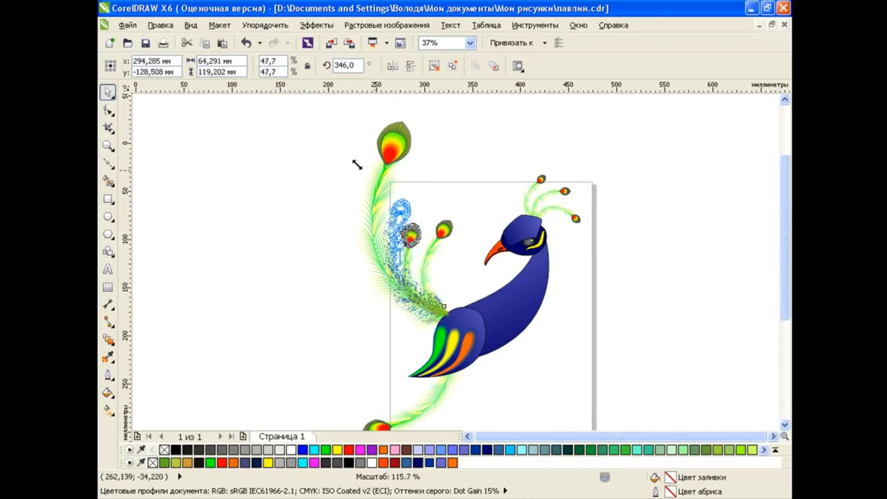
left_click_drag(391, 221, 340, 154)
left_click_drag(485, 140, 511, 150)
left_click_drag(455, 141, 435, 169)
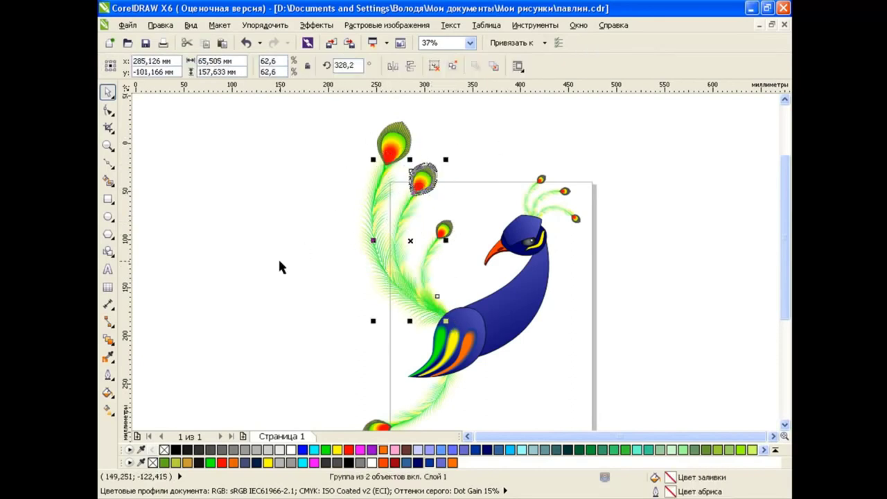
left_click(280, 267)
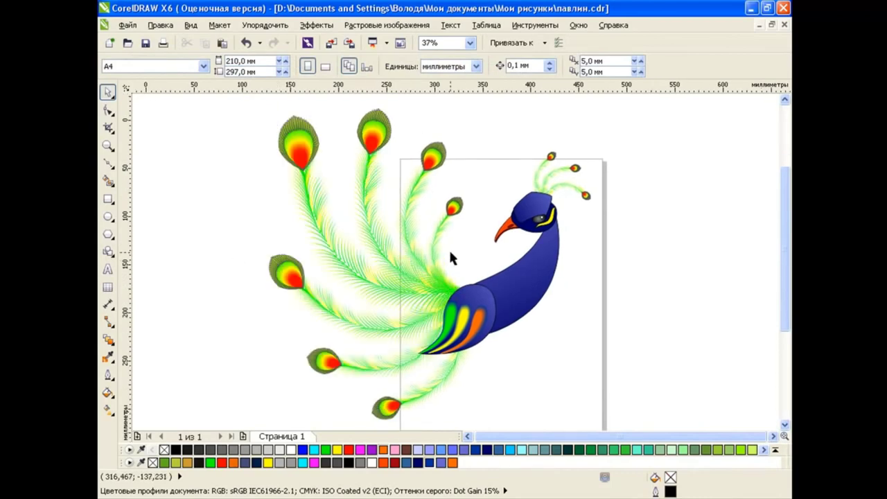
scroll(710, 287, "down", 2)
Draw a closed leg outline below the body with the Pen tool.
scroll(600, 294, "up", 2)
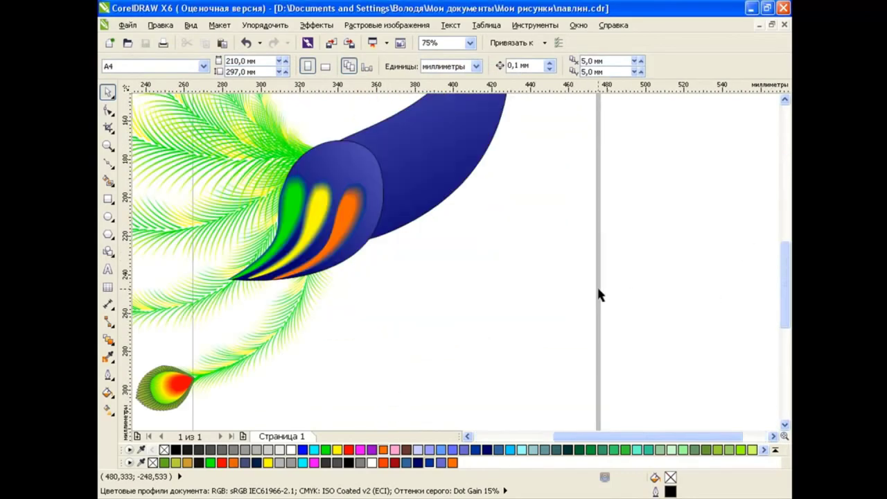
left_click(107, 163)
left_click(203, 224)
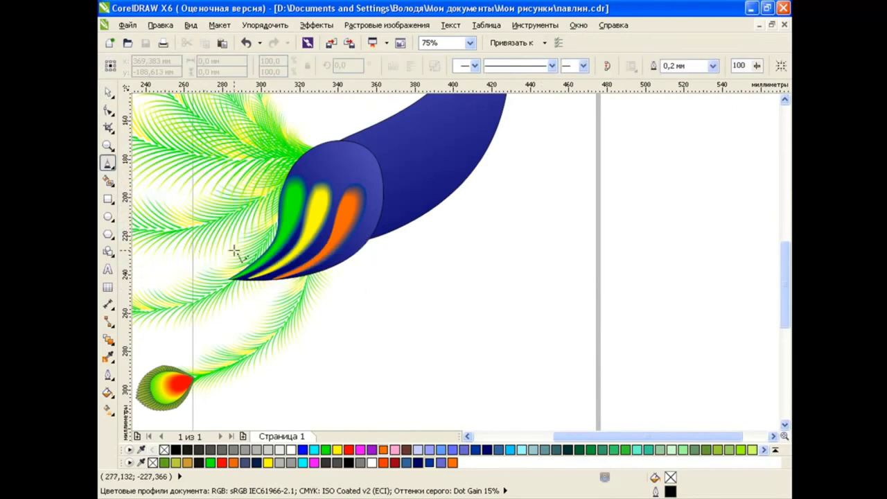
left_click(392, 214)
left_click(343, 272)
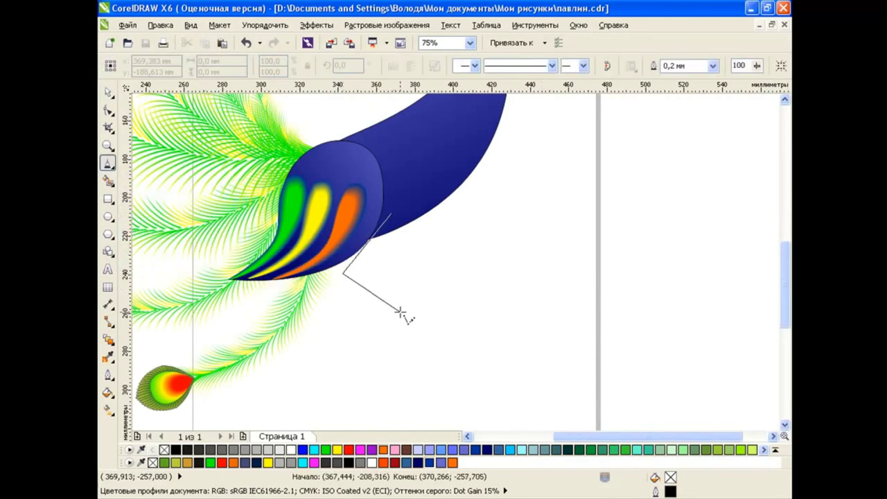
left_click(376, 270)
left_click(392, 214)
key("F10")
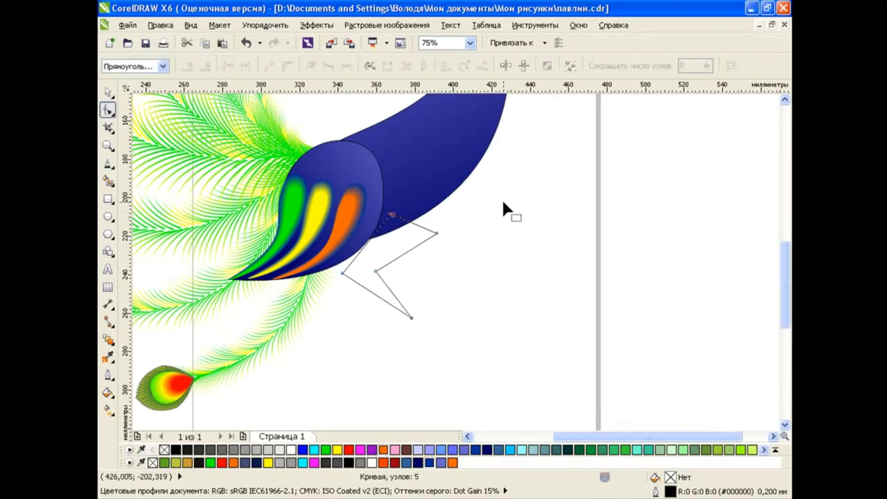
Convert the leg's segments to curves and position it under the body.
left_click(287, 65)
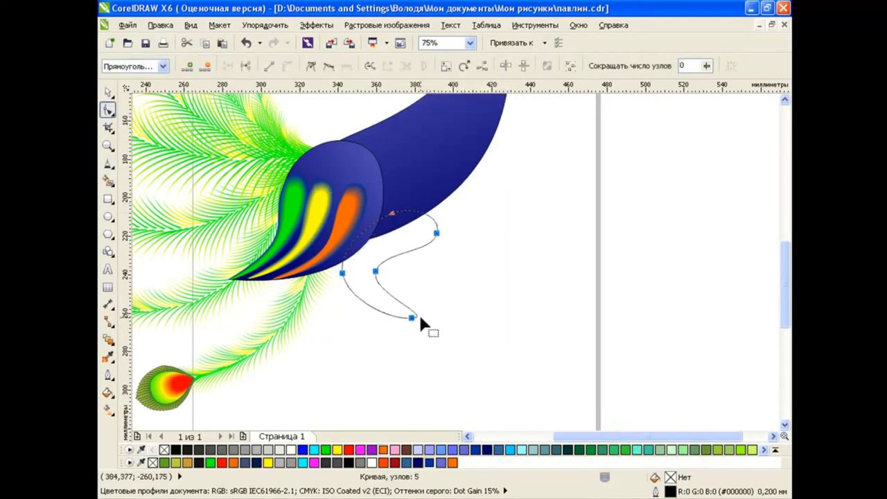
mouse_move(413, 317)
left_mouse_down()
mouse_move(435, 311)
mouse_move(426, 338)
left_mouse_up()
key("space")
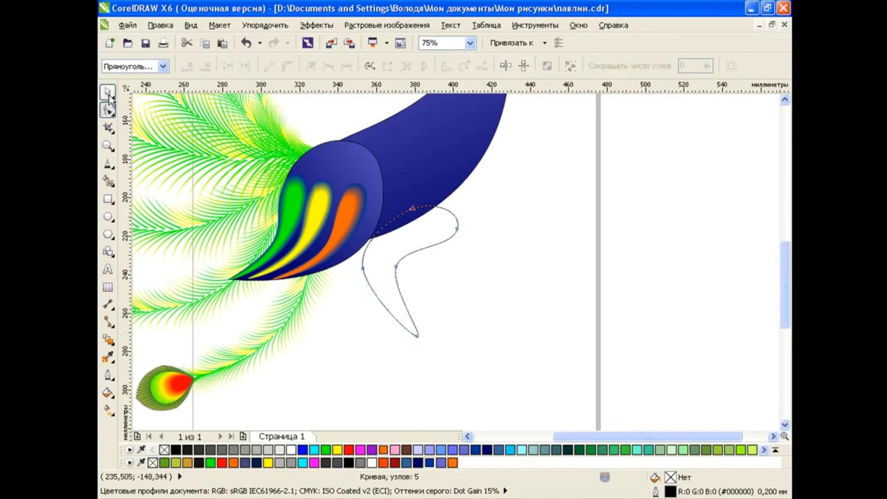
left_click_drag(451, 231, 423, 206)
left_click(389, 259)
left_click(373, 283)
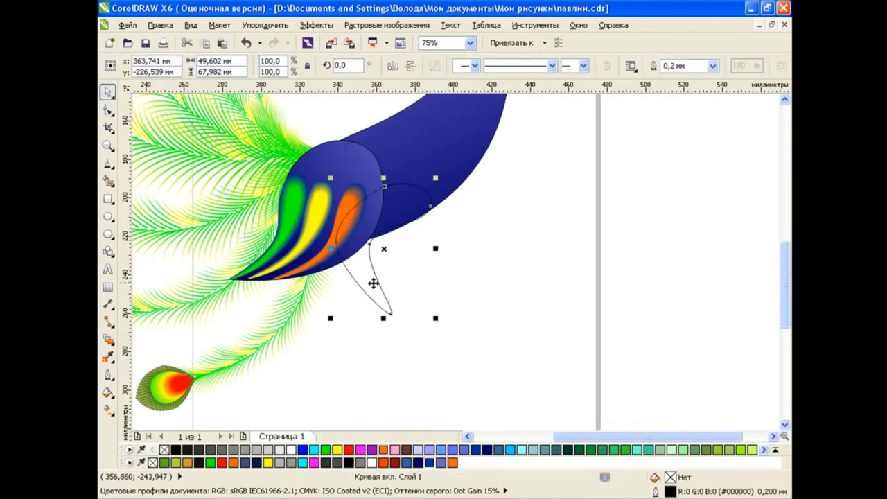
left_click_drag(395, 252, 431, 221)
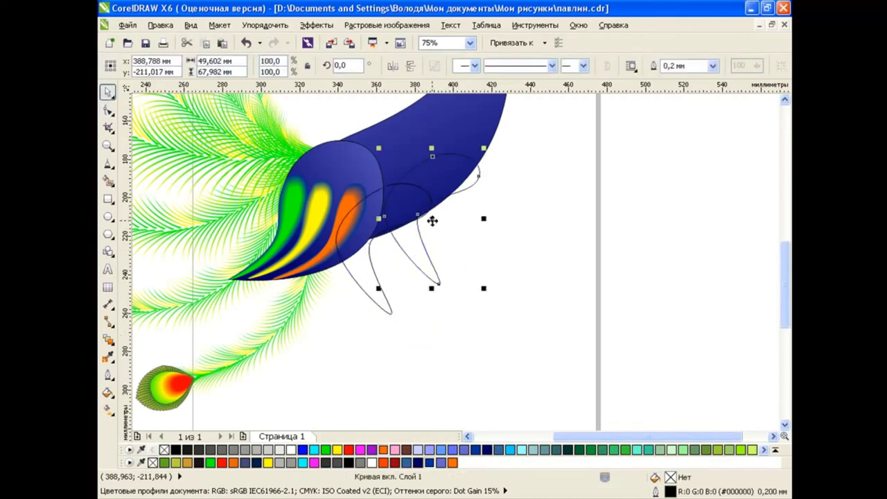
key("ctrl+z")
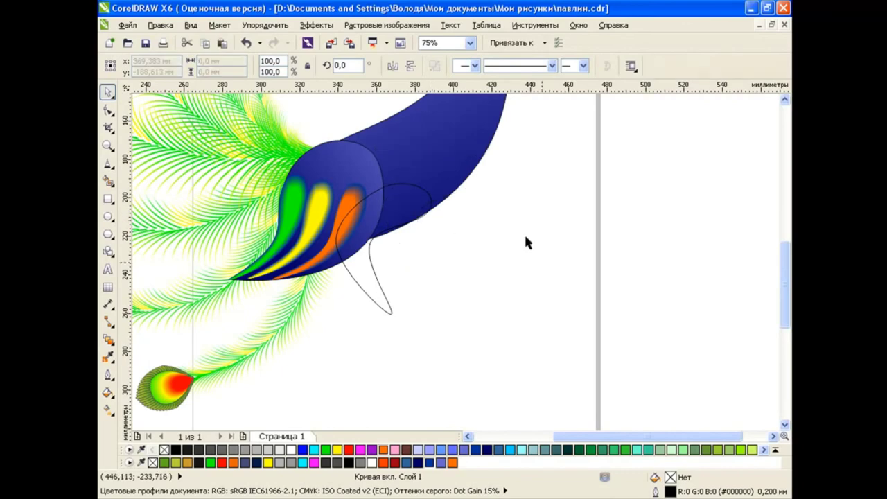
Give the leg a blue-to-blue fountain fill and send it behind the body.
left_click(108, 392)
left_click(136, 393)
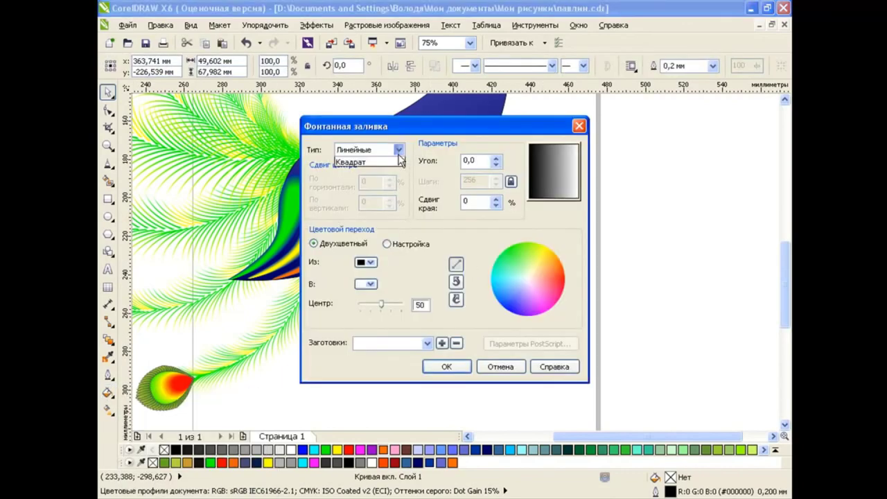
left_click(370, 262)
left_click(414, 285)
left_click(375, 284)
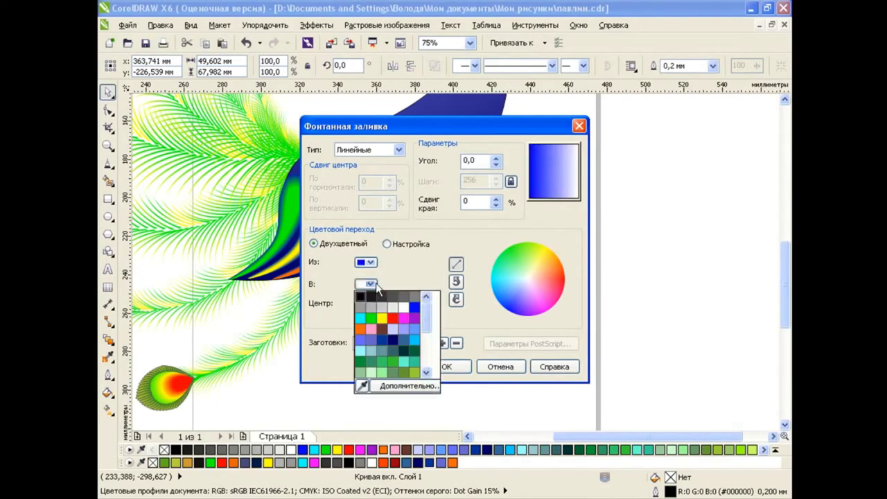
left_click(372, 342)
left_click(446, 366)
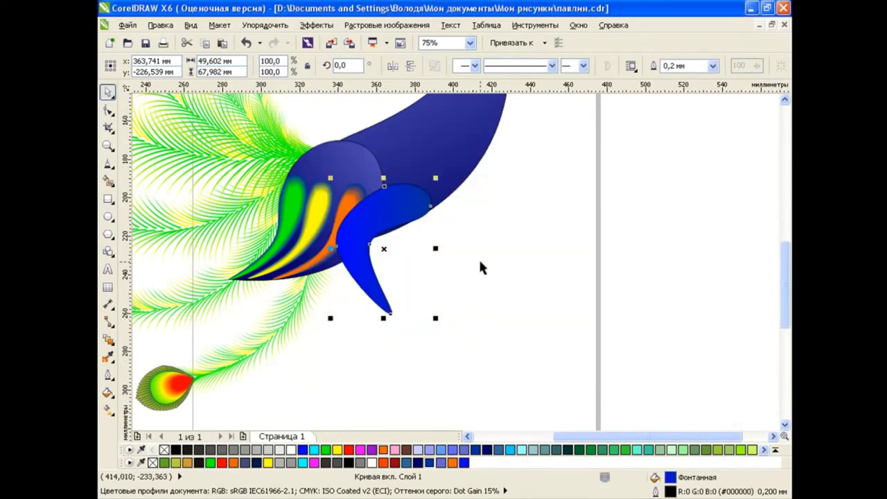
key("ctrl+Page_Down")
key("ctrl+Page_Down")
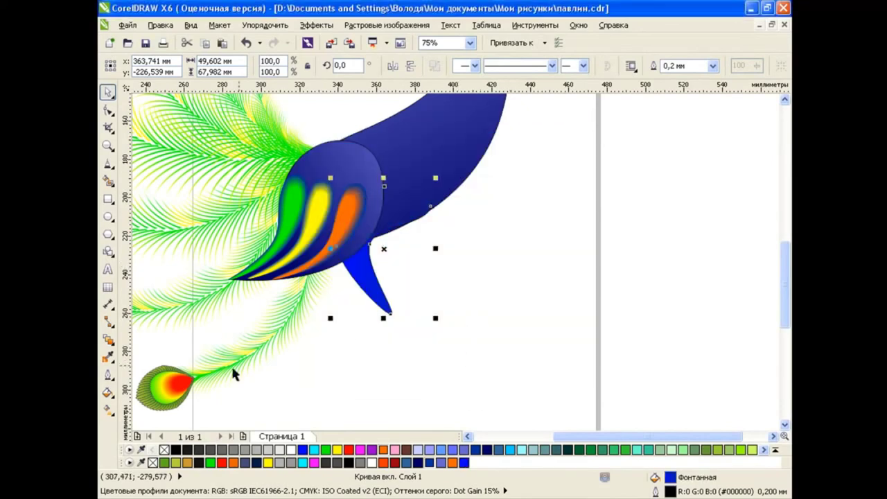
Move the leg's gradient start point up the leg with the Interactive Fill tool.
left_click(108, 392)
left_click(108, 409)
left_click(152, 406)
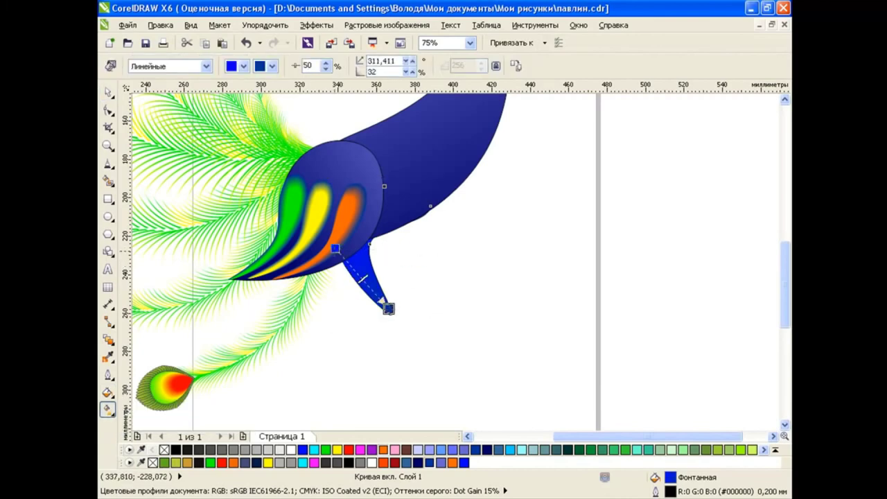
left_click_drag(334, 248, 336, 182)
key("space")
left_click(442, 271)
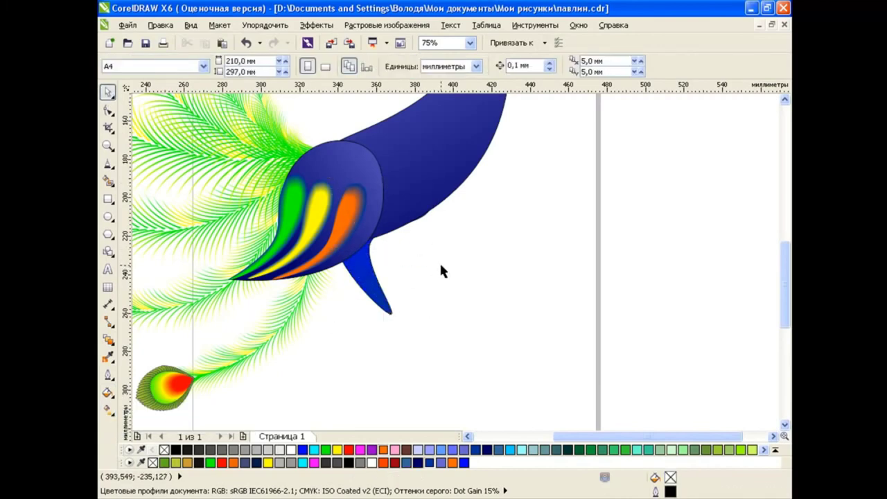
Draw a small oval at the leg's tip, fill it light orange, and stretch it downward.
left_click(107, 216)
left_click_drag(369, 299, 415, 328)
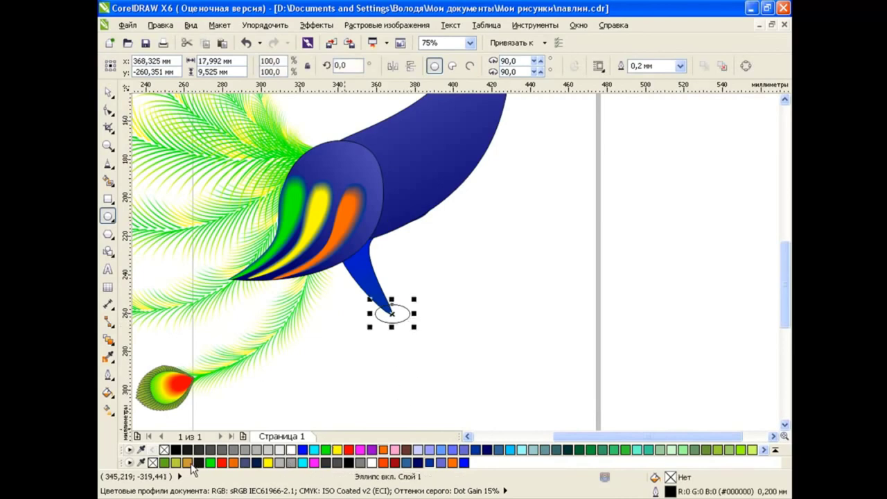
left_click(372, 450)
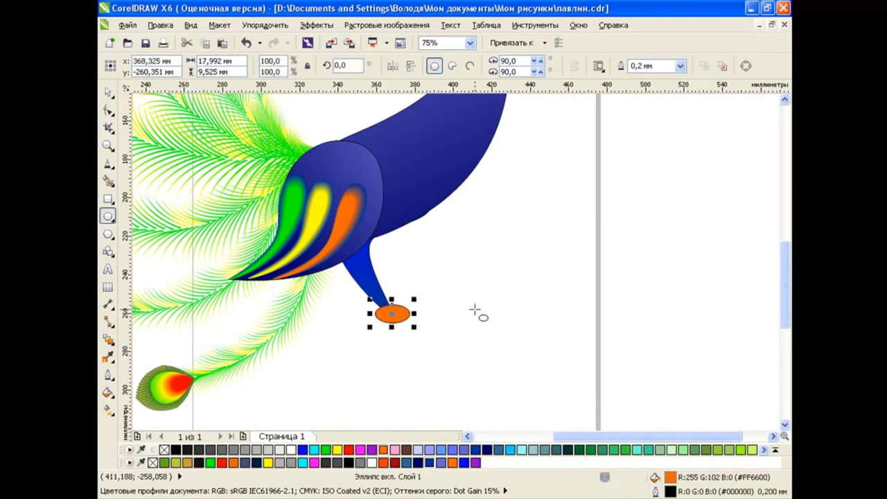
left_click(108, 92)
left_click(484, 292)
left_click(395, 315)
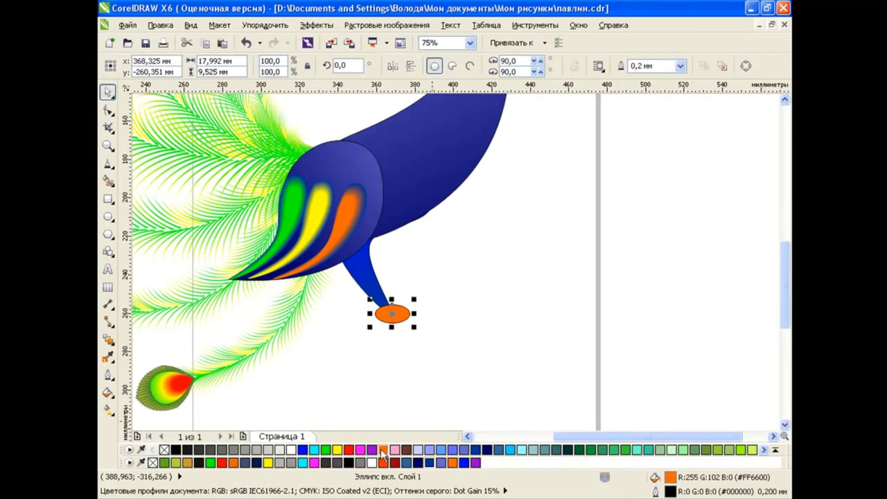
left_click(384, 450)
left_click(397, 410)
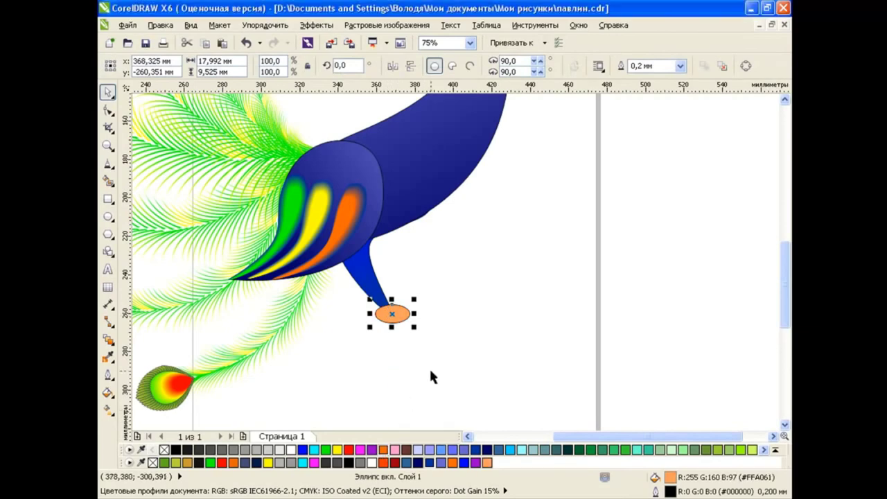
mouse_move(392, 325)
left_mouse_down()
mouse_move(400, 323)
mouse_move(389, 308)
left_mouse_up()
left_click(457, 324)
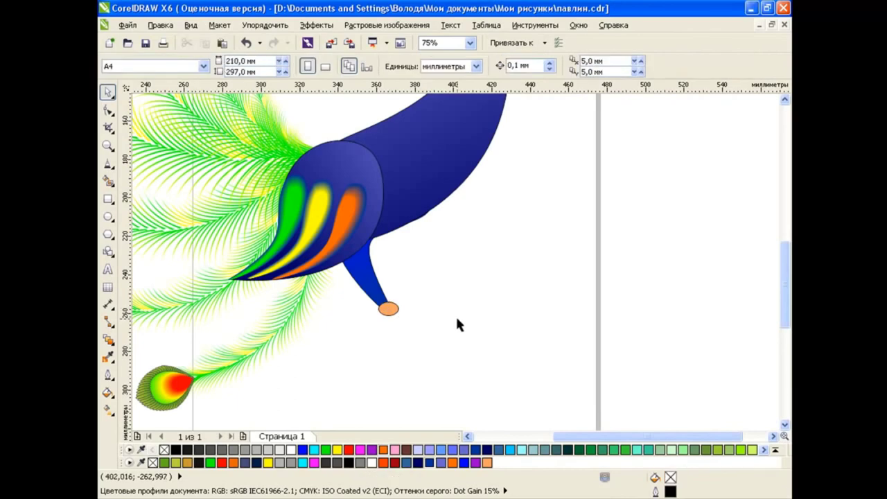
Place a small ellipse on the foot's right side and delete the extra lower ellipse.
scroll(391, 311, "up", 2)
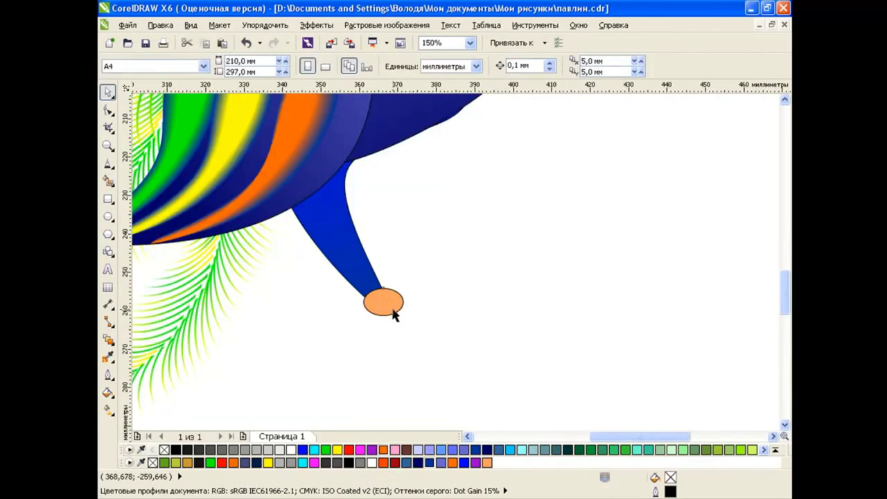
left_click(387, 305)
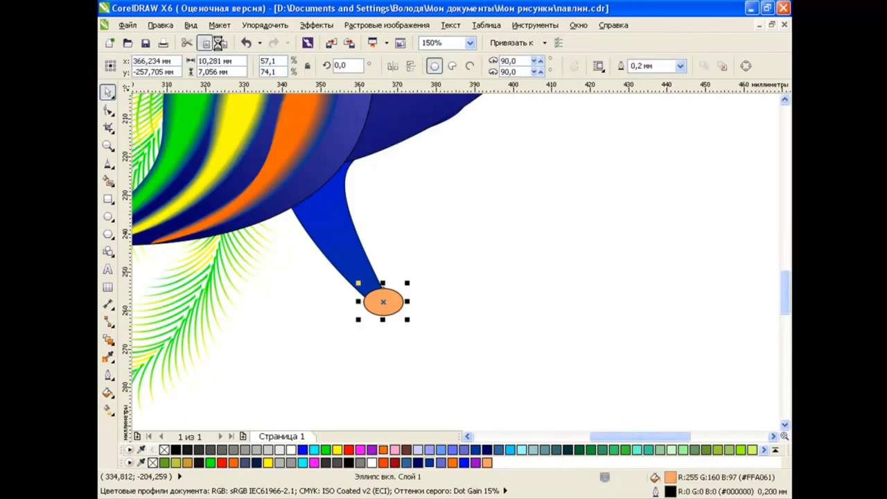
mouse_move(402, 315)
left_mouse_down()
mouse_move(426, 316)
mouse_move(392, 316)
left_mouse_up()
scroll(408, 316, "up", 2)
left_click(393, 316)
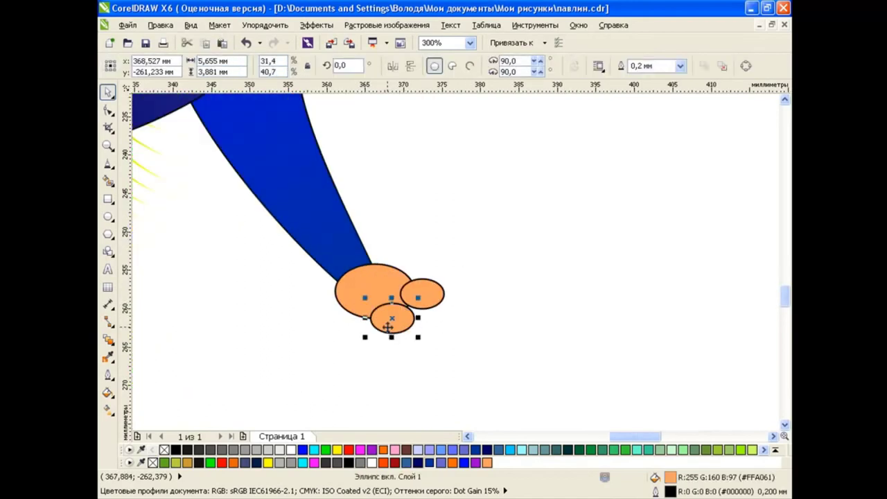
key("Delete")
left_click(421, 294)
Convert the small ellipse to curves and bend it into a flattened hook shape.
key("ctrl+q")
key("F10")
left_click(441, 307)
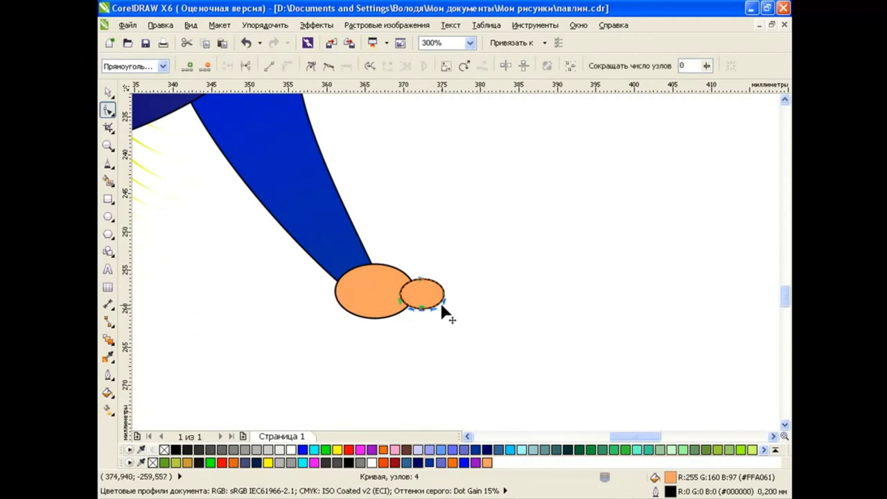
scroll(444, 299, "up", 4)
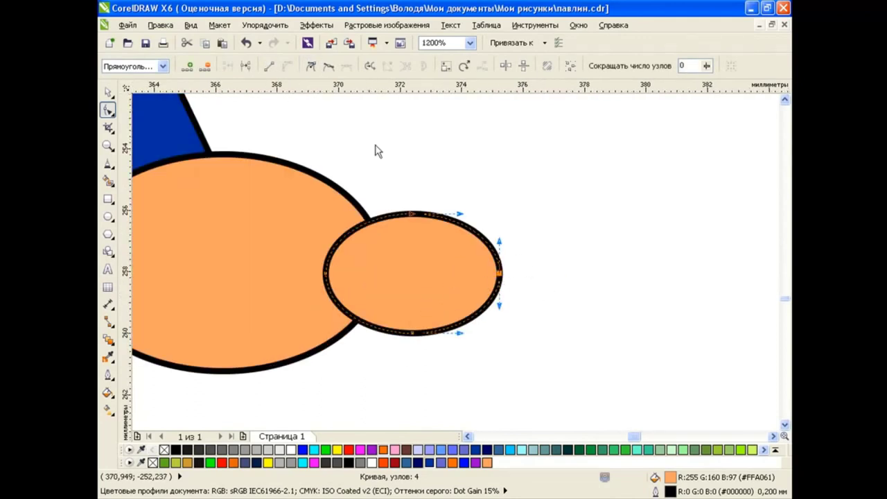
left_click(500, 274)
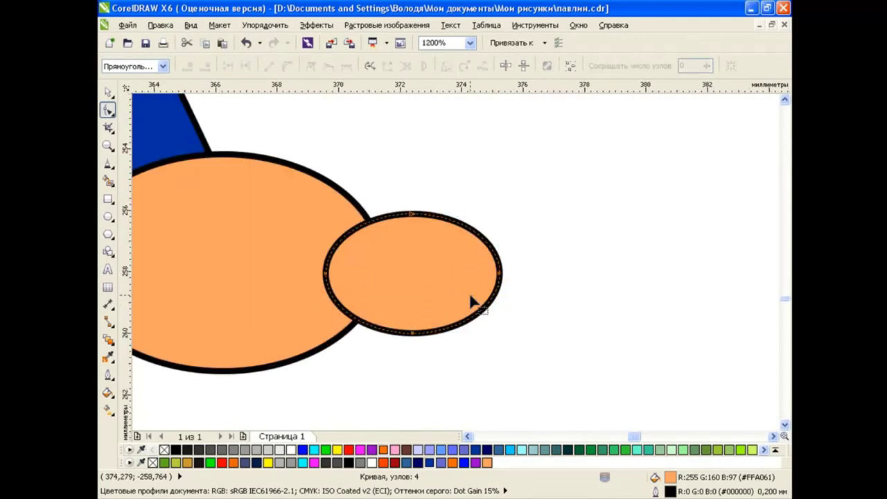
left_click_drag(496, 310, 413, 251)
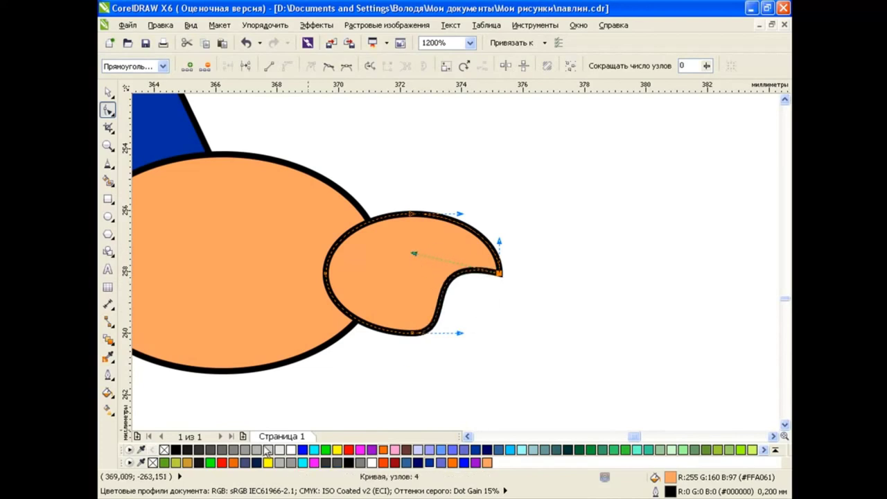
key("space")
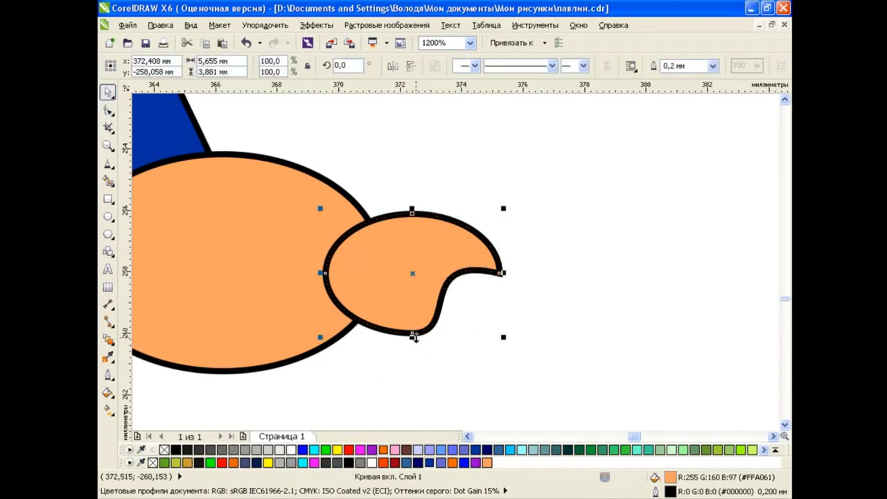
left_click_drag(412, 337, 411, 300)
Fill the hook white, set it at the foot's edge, and add two rotated claw copies.
left_click(291, 449)
left_click(439, 362)
scroll(319, 309, "down", 2)
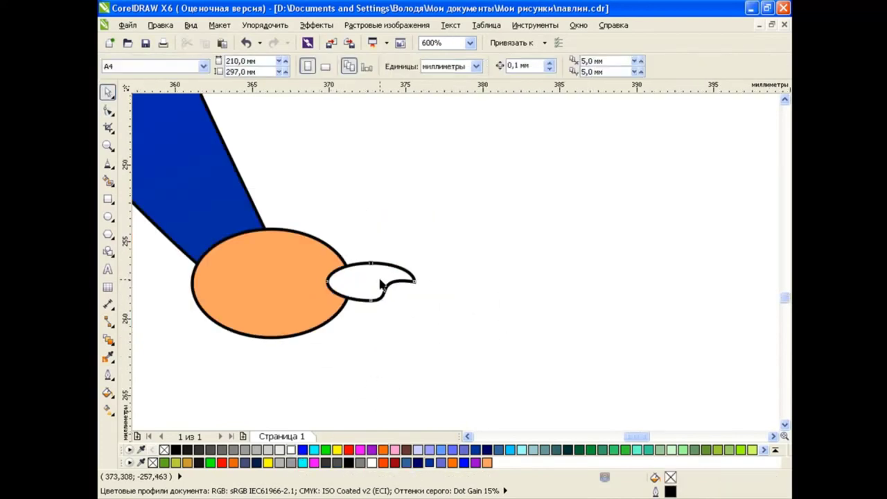
left_click_drag(365, 283, 323, 319)
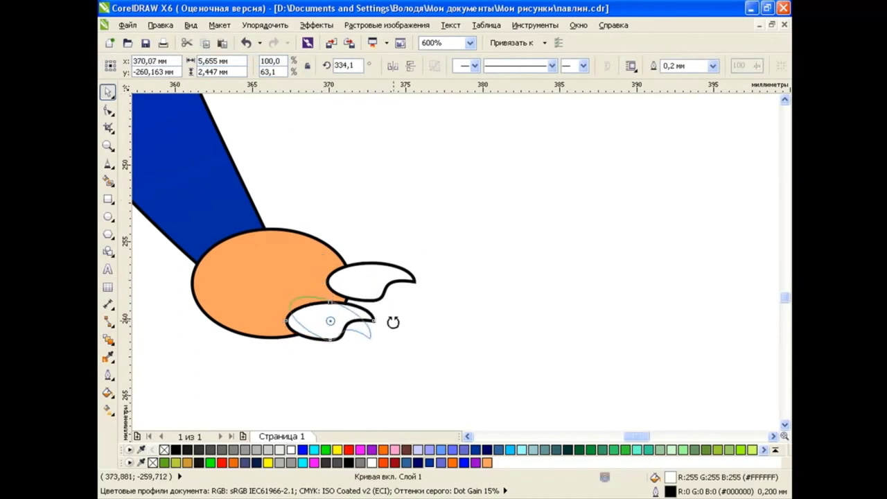
left_click_drag(392, 321, 385, 346)
left_click_drag(307, 312, 258, 335)
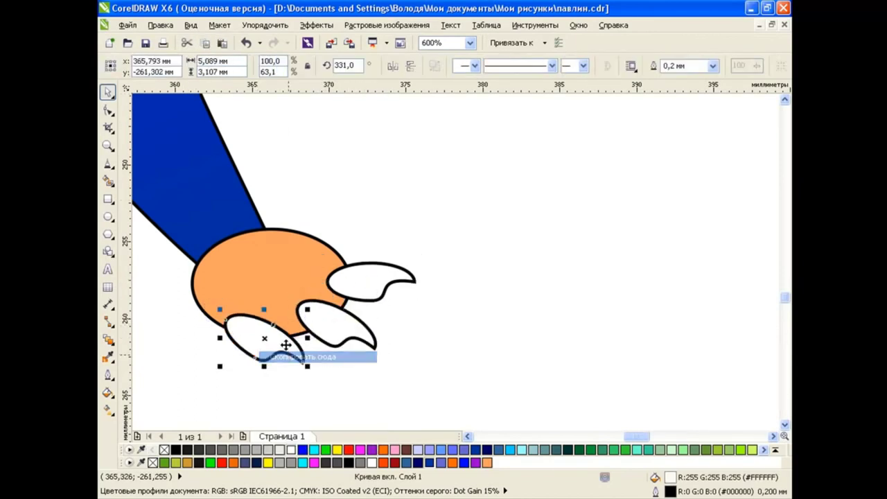
left_click(313, 312)
left_click_drag(336, 325, 315, 317)
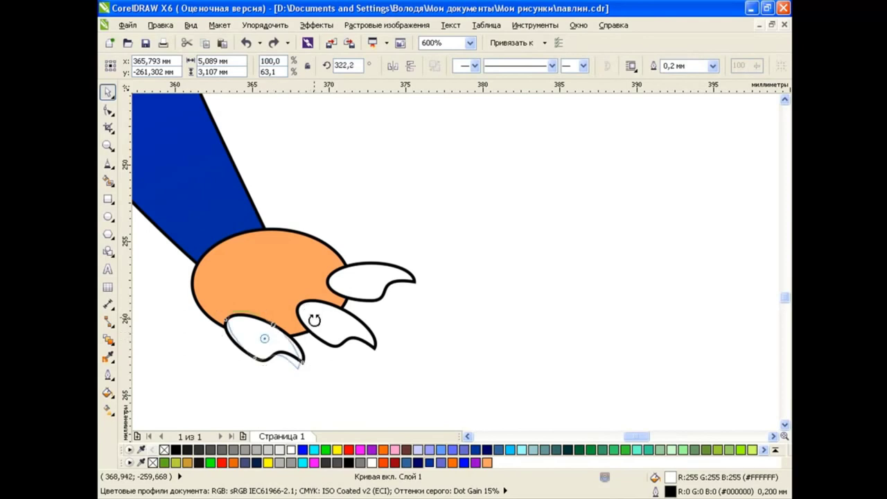
key("Escape")
scroll(298, 254, "down", 2)
left_click_drag(400, 321, 218, 183)
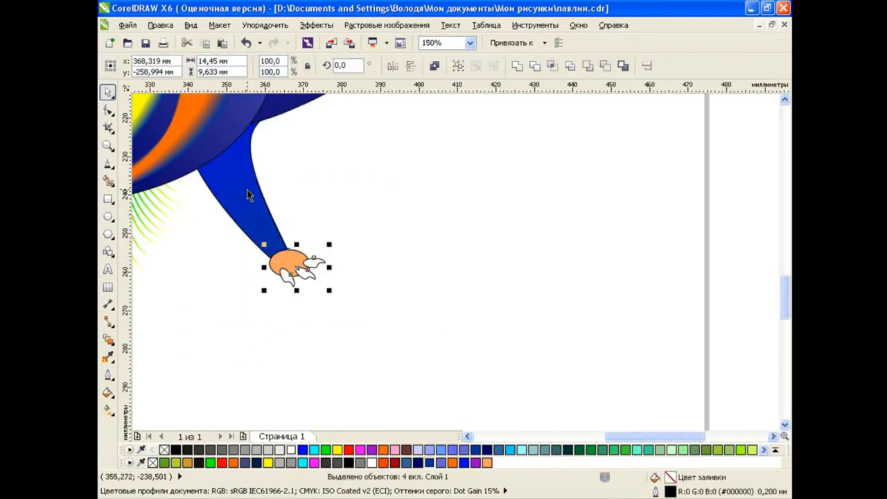
Group the blue arm with the clawed foot parts into one leg.
left_click(247, 190, "shift")
left_click(433, 65)
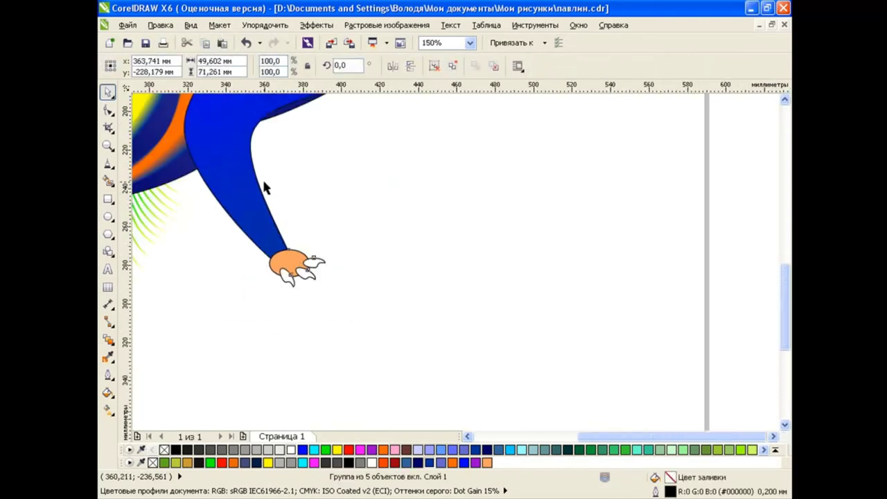
scroll(274, 208, "down", 1)
scroll(779, 298, "up", 1)
scroll(435, 332, "left", 3)
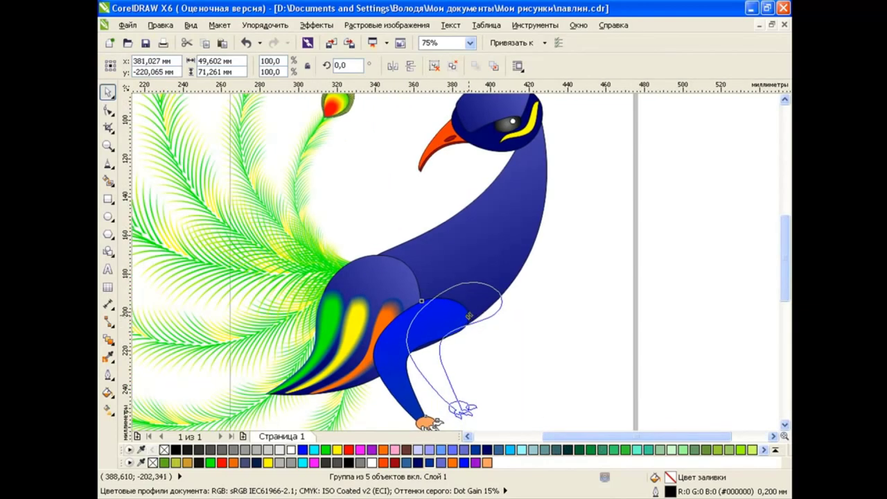
Duplicate the leg up and to the right, then send both legs behind the body.
left_click_drag(435, 332, 468, 316)
left_click(416, 400, "shift")
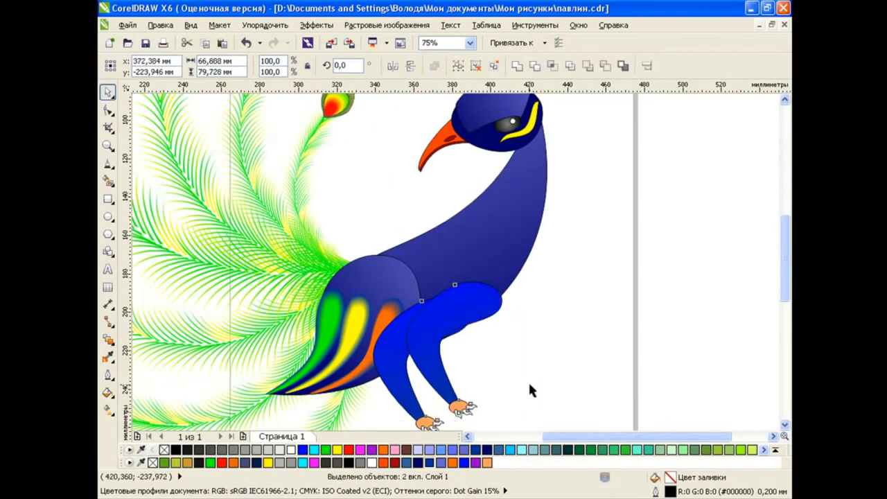
key("shift+Page_Down")
left_click(528, 381)
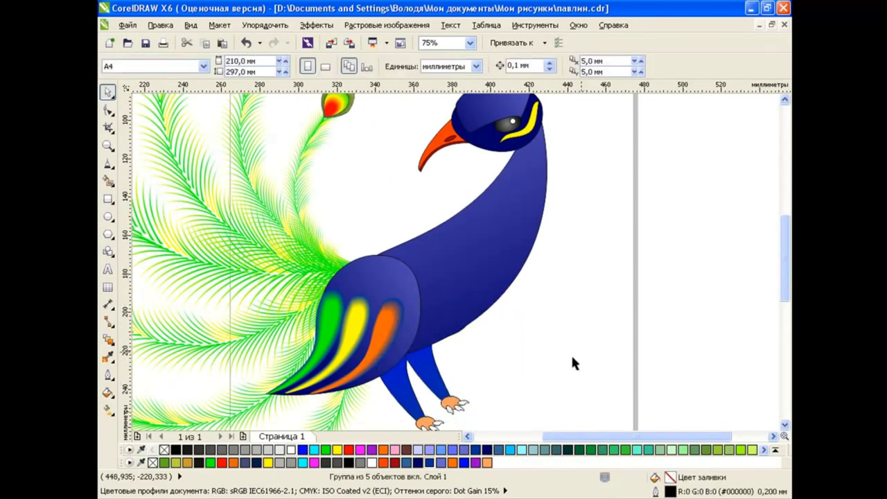
scroll(504, 407, "down", 1)
scroll(643, 315, "down", 3)
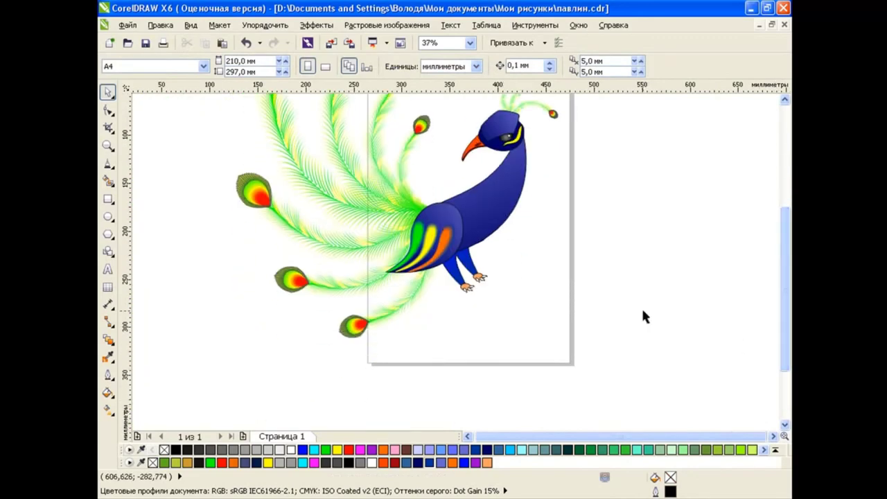
Ungroup both legs and colour the right and left feet blue.
left_click(464, 289)
left_click(498, 312)
scroll(494, 284, "up", 2)
left_click_drag(493, 284, 318, 132)
left_click(433, 66)
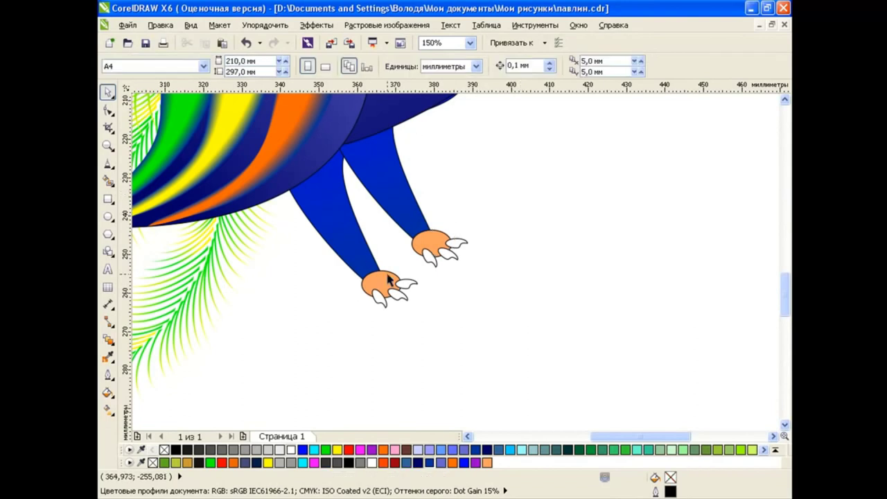
left_click(433, 65)
left_click(430, 242)
left_click(302, 449)
key("Tab")
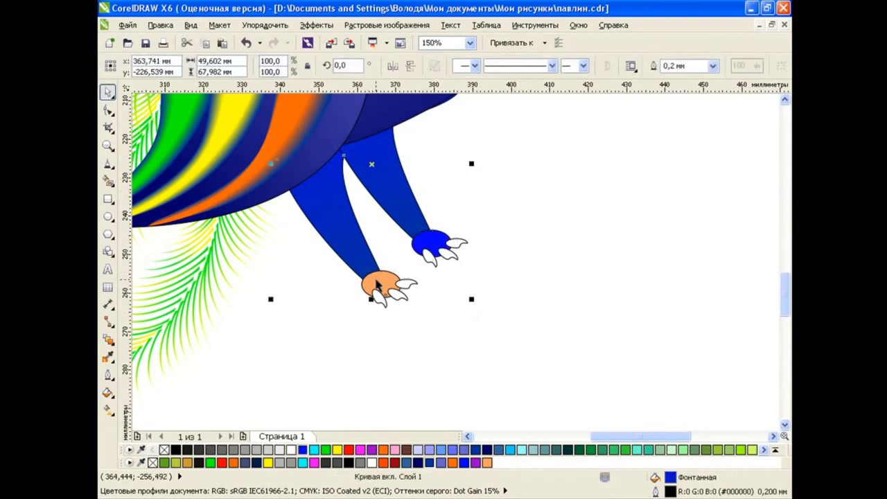
key("Tab")
left_click(302, 449)
Tint the claws on both feet light cyan instead of white.
left_click(459, 245)
mouse_move(518, 231)
left_mouse_down()
mouse_move(414, 276)
mouse_move(368, 284)
left_mouse_up()
left_click(438, 451)
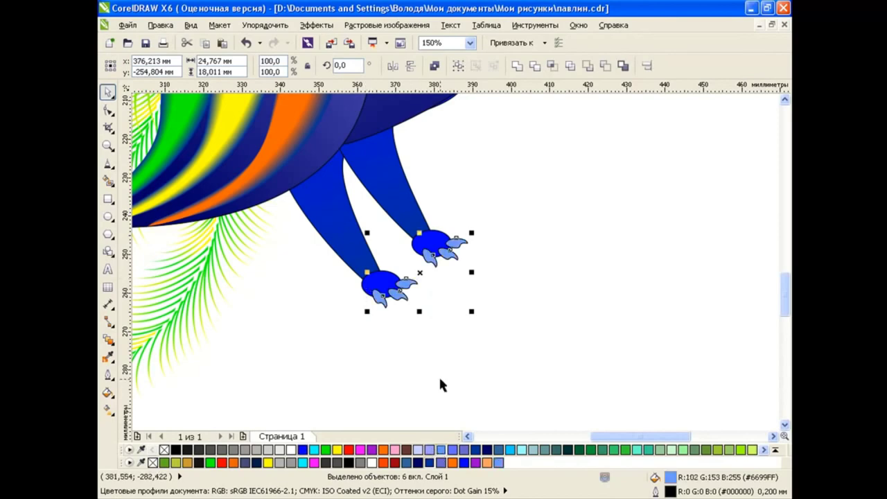
left_click(521, 451)
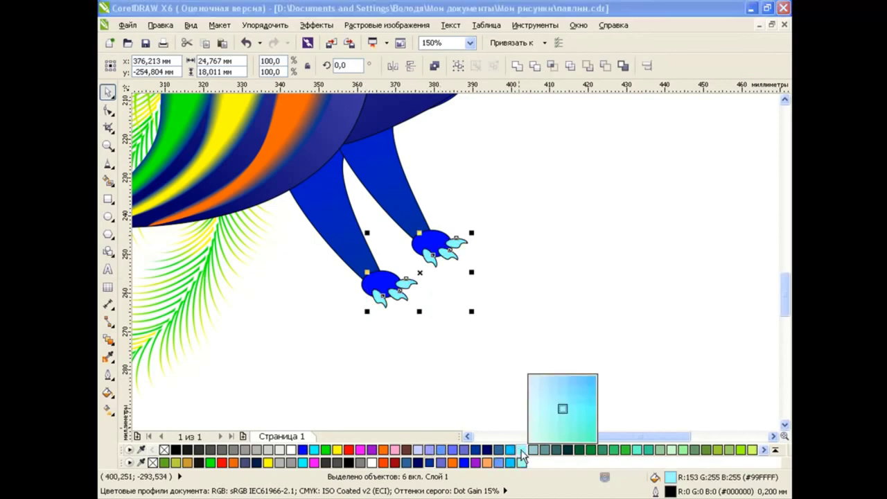
left_click(482, 287)
scroll(424, 290, "down", 2)
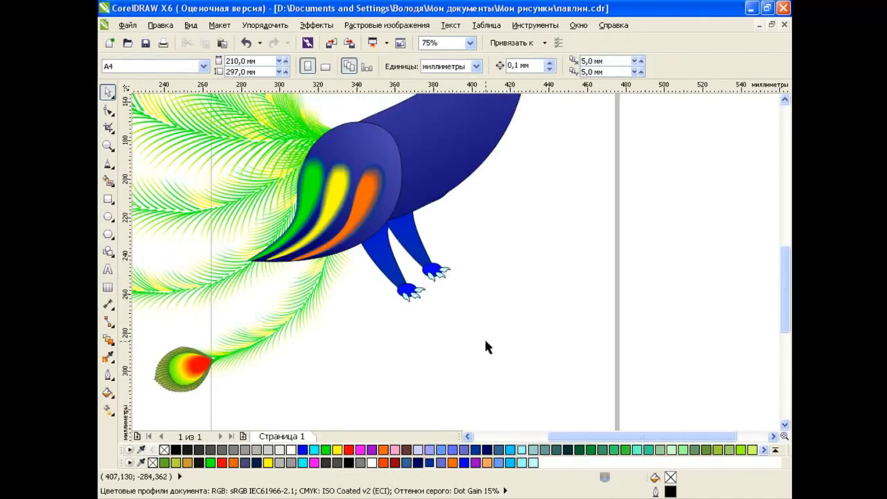
Marquee-select the entire peacock and group it over the deep-blue-to-turquoise background rectangle.
scroll(484, 336, "down", 1)
left_click_drag(433, 298, 326, 235)
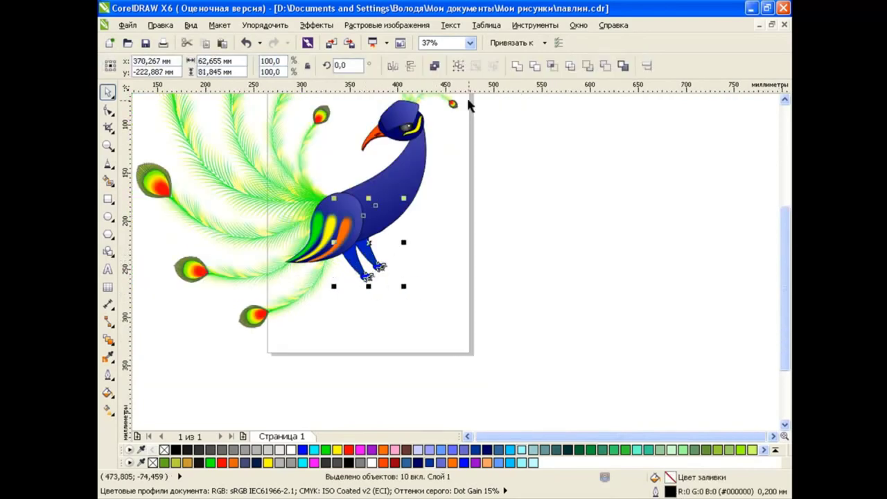
left_click(444, 307)
scroll(485, 312, "up", 2)
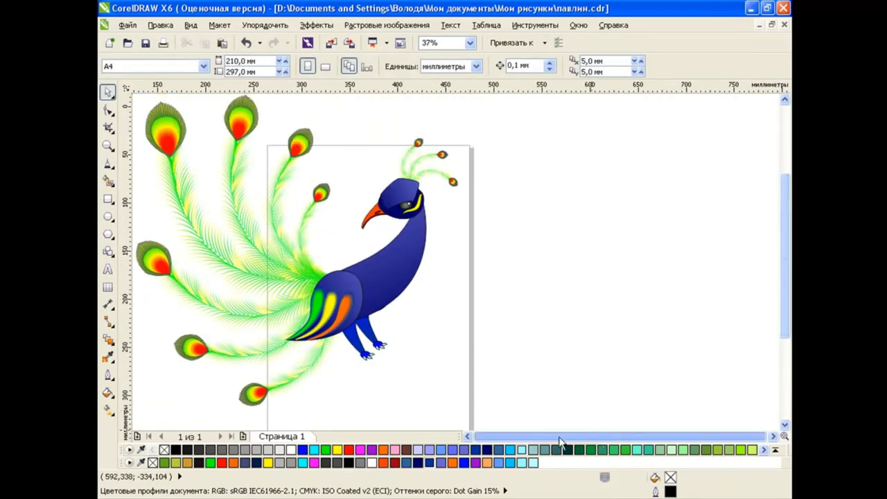
scroll(560, 440, "left", 2)
scroll(560, 441, "left", 2)
scroll(605, 168, "down", 1)
left_click_drag(648, 129, 356, 305)
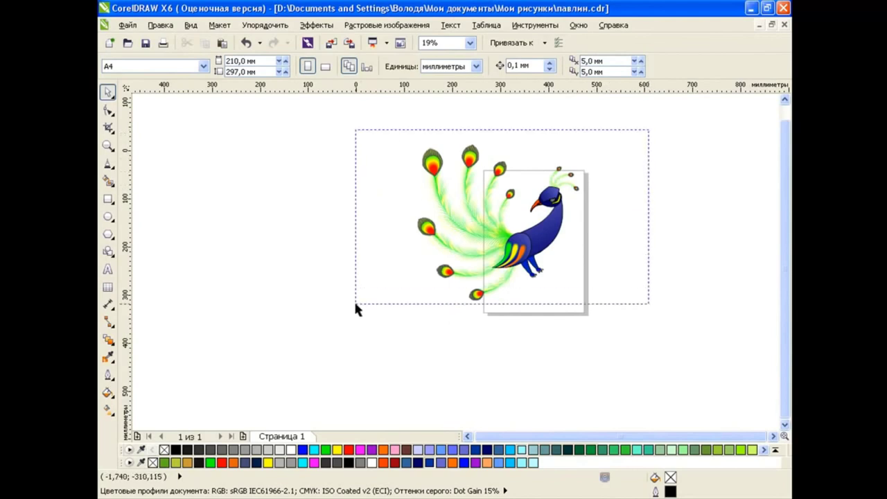
scroll(572, 189, "up", 1)
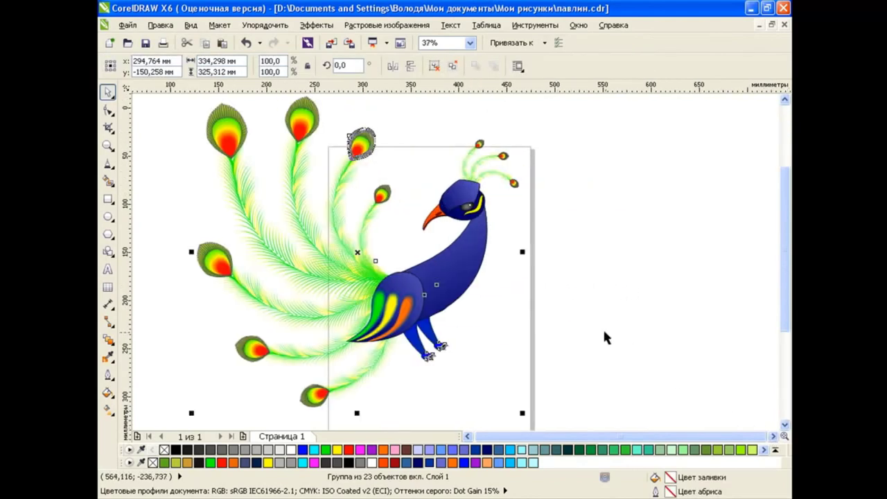
left_click(604, 337)
Scale the peacock group down to about 92% from its bottom-left corner handle.
left_click(468, 436)
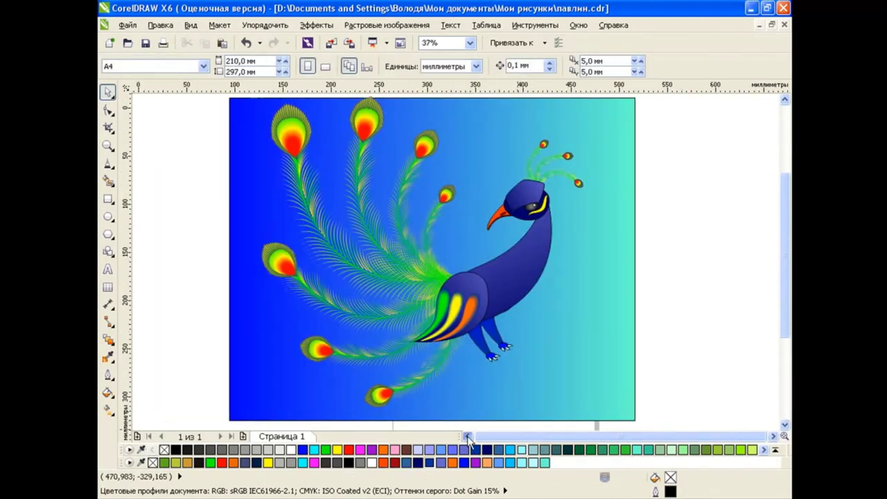
left_click(485, 277)
left_click_drag(257, 412, 270, 401)
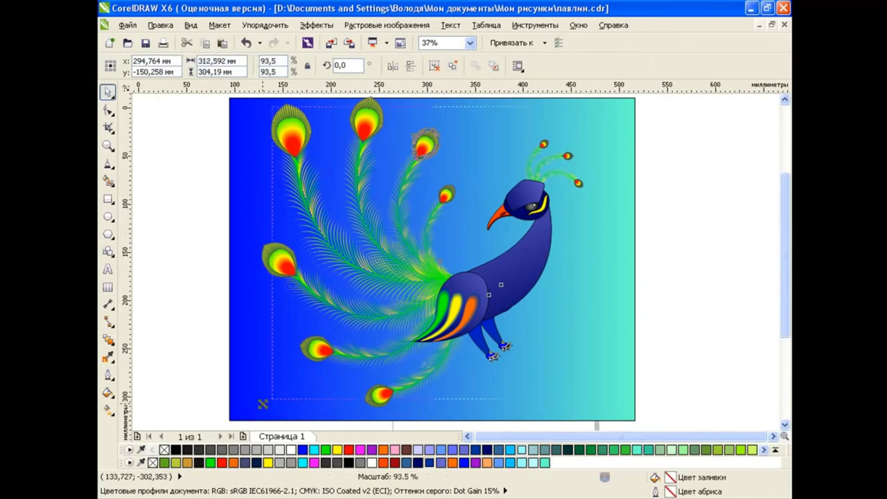
left_click(455, 208)
left_click(710, 219)
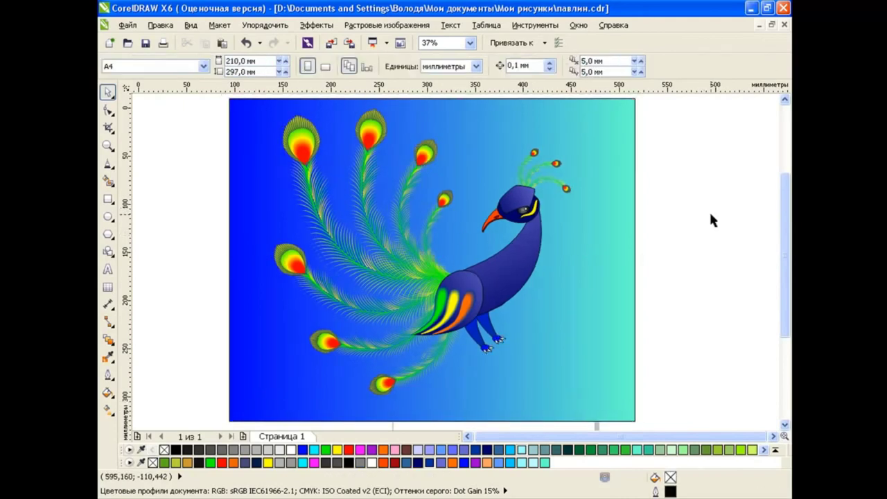